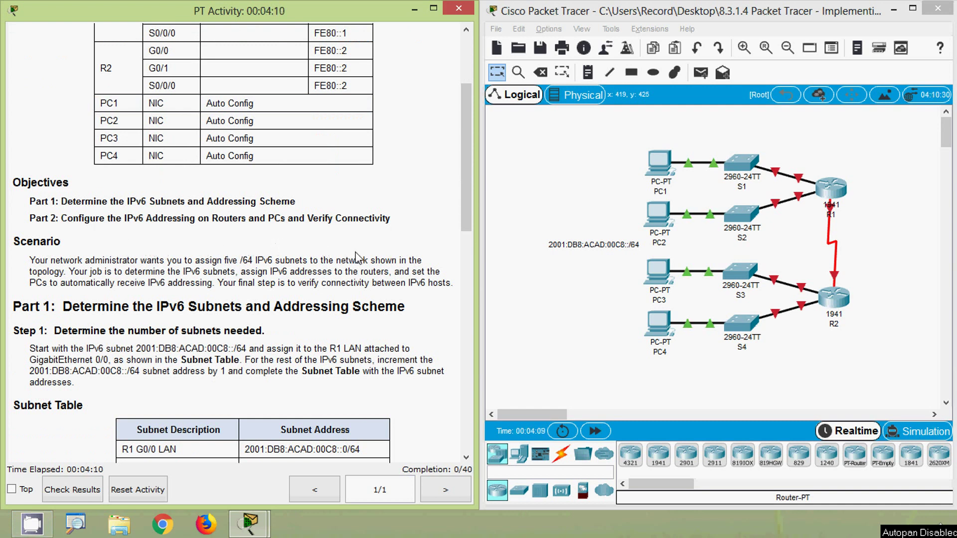
# Switch to the Excel subnet table and enter 2001:DB8:ACAD:00C9::0/64 as the R1 G0/1 LAN subnet address.
pyautogui.scroll(-3, 238, 299)
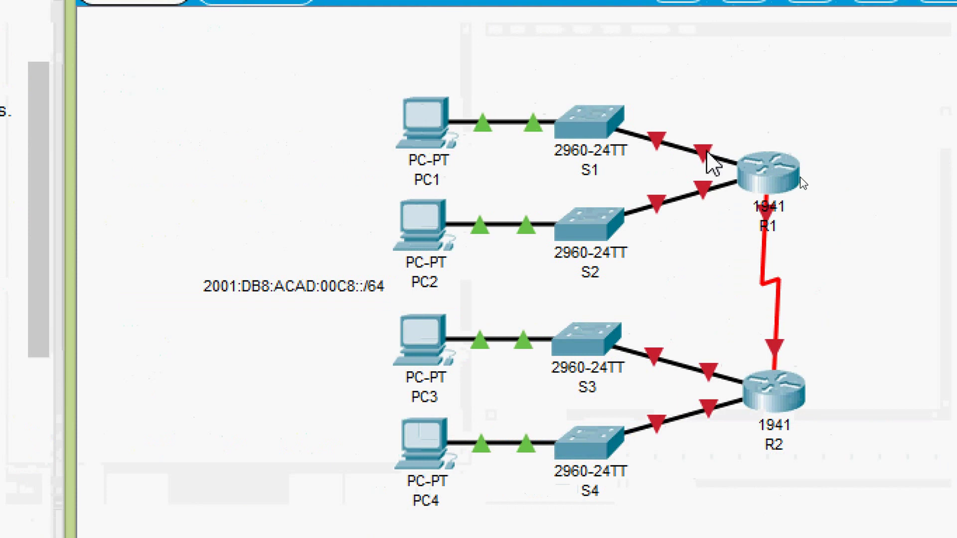
pyautogui.moveTo(706, 152)
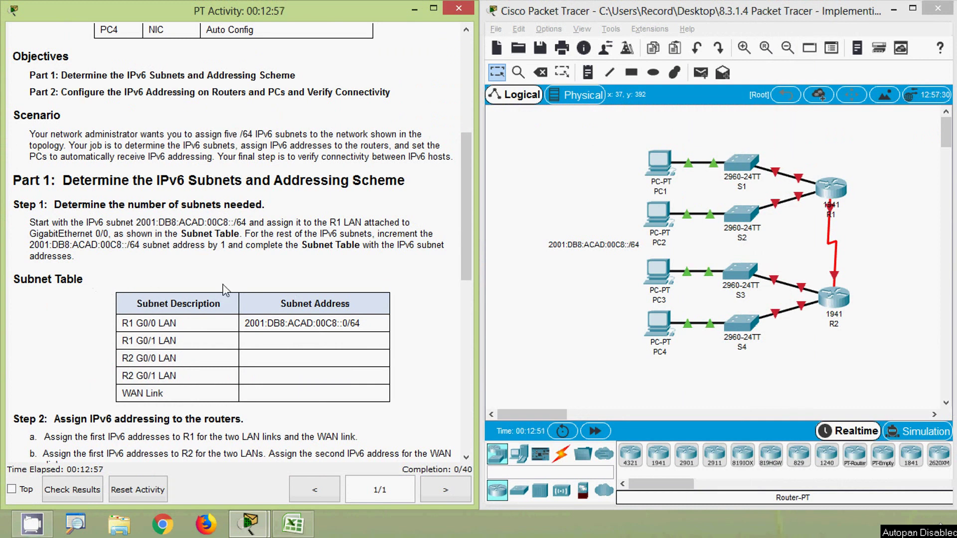
pyautogui.click(288, 523)
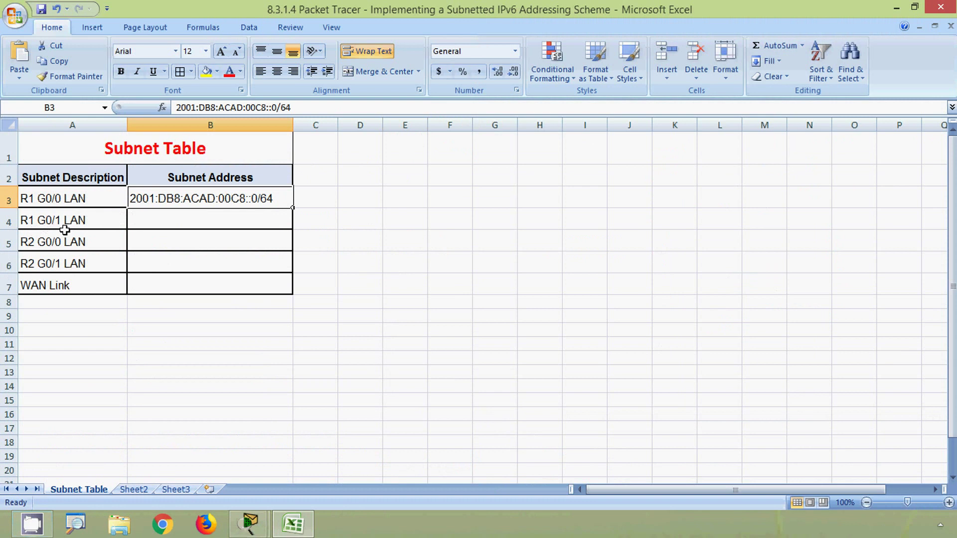
pyautogui.hotkey('ctrl', 'c')
pyautogui.click(168, 223)
pyautogui.hotkey('ctrl', 'v')
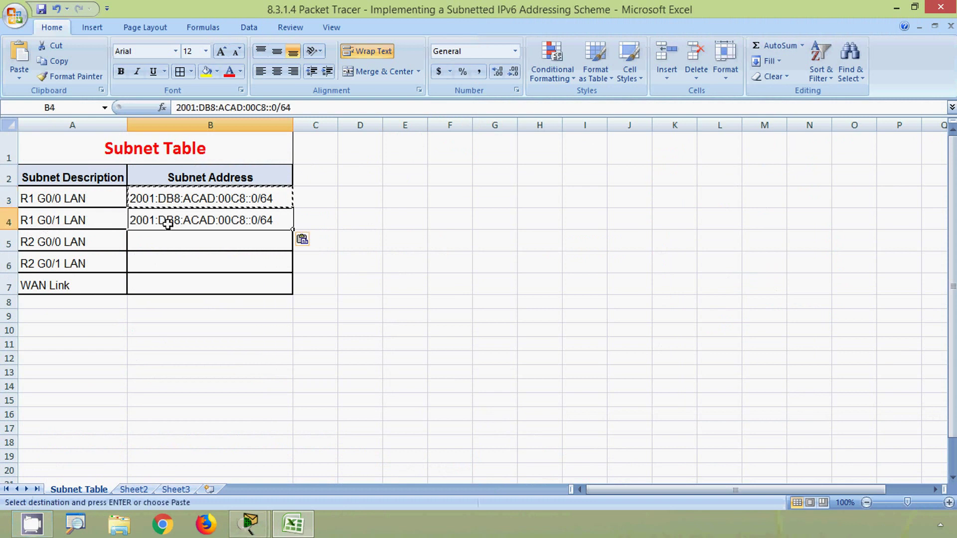
pyautogui.doubleClick(245, 223)
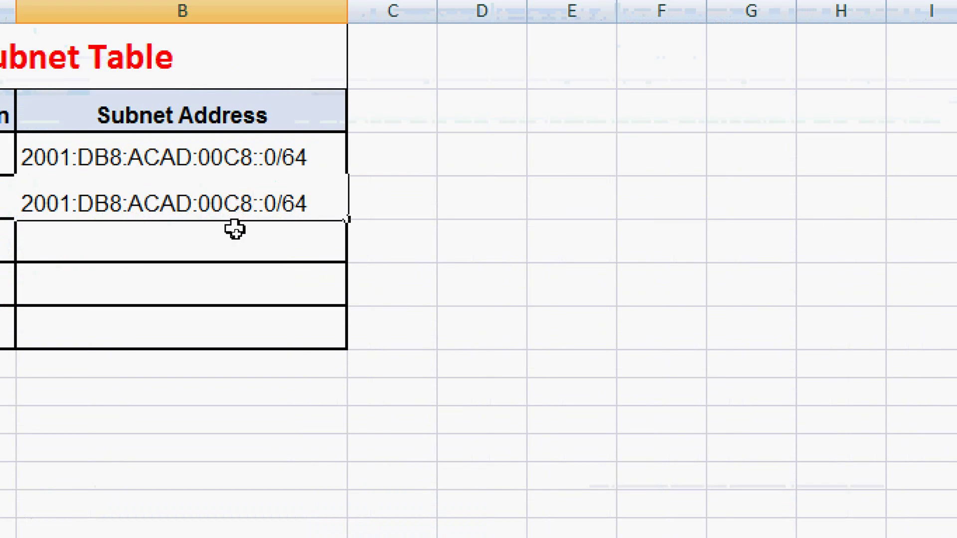
pyautogui.press('BackSpace')
pyautogui.write('9')
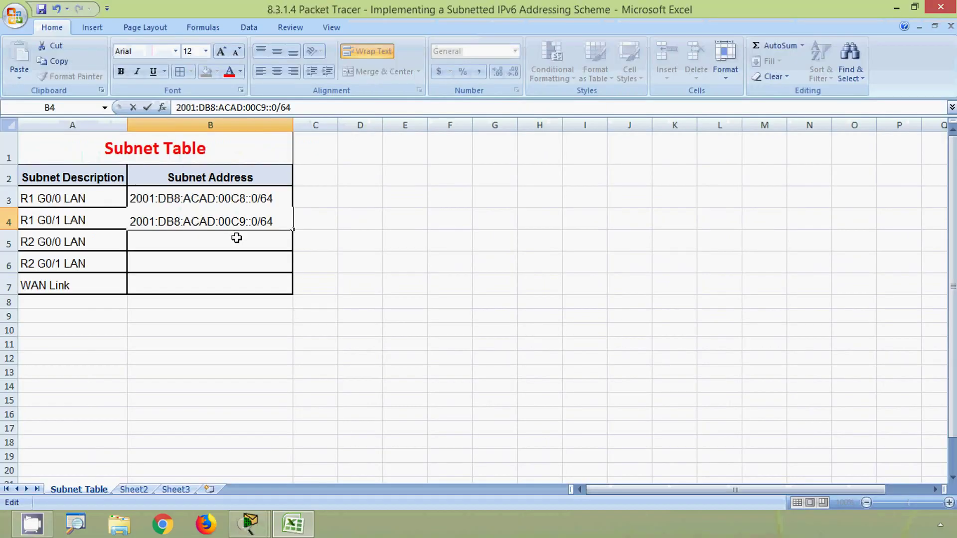
pyautogui.click(234, 229)
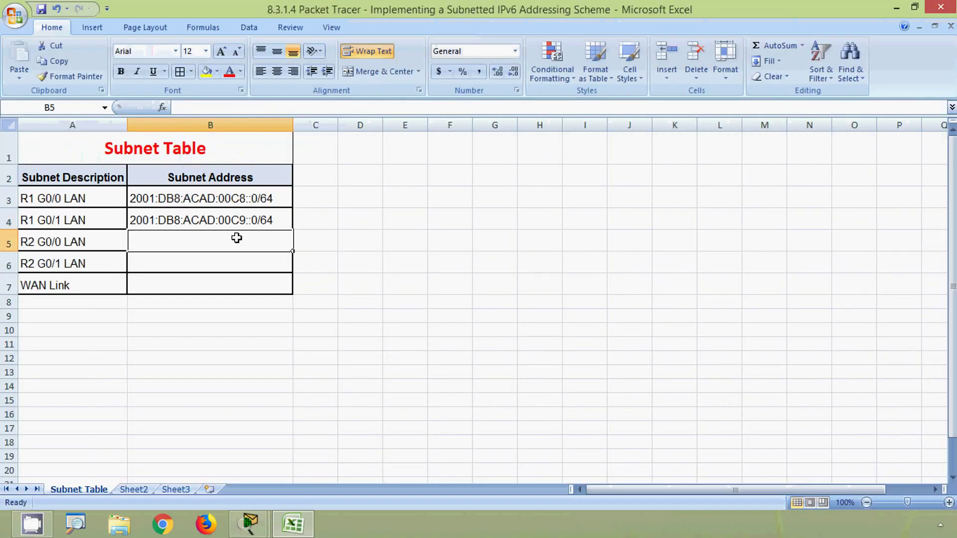
# Copy the R1 G0/1 LAN address to the R2 G0/0 LAN row and change it to 2001:DB8:ACAD:00CA::0/64.
pyautogui.press('Up')
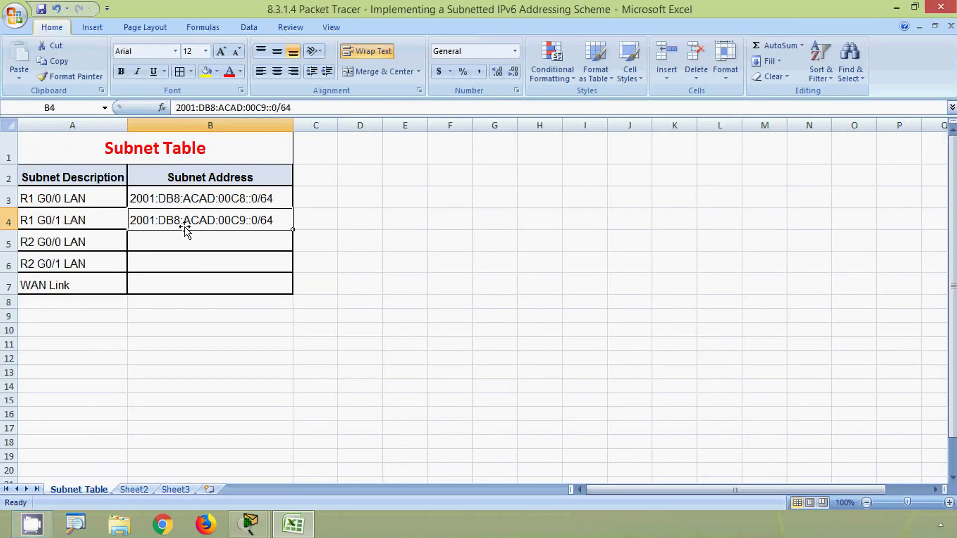
pyautogui.moveTo(290, 107); pyautogui.dragTo(175, 108)
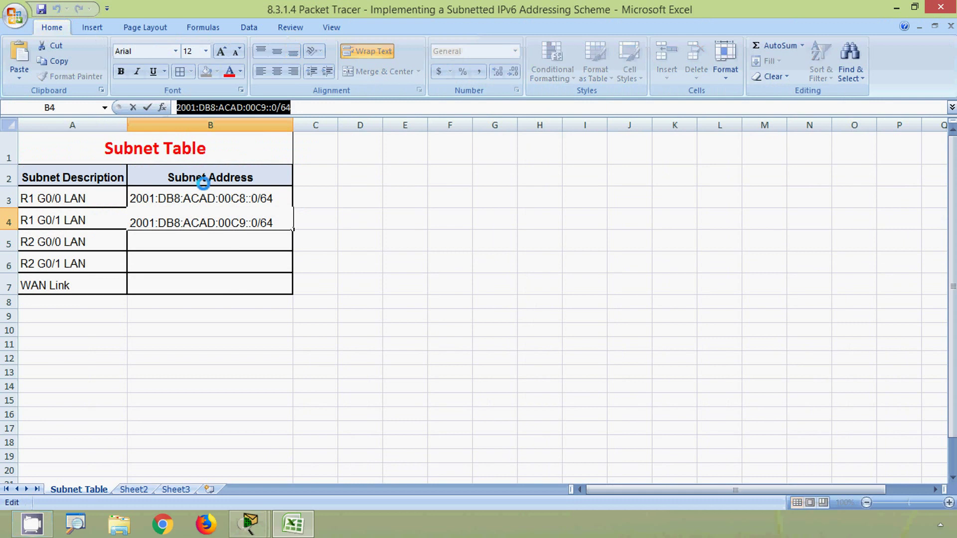
pyautogui.hotkey('ctrl', 'c')
pyautogui.click(188, 241)
pyautogui.click(206, 107)
pyautogui.hotkey('ctrl', 'v')
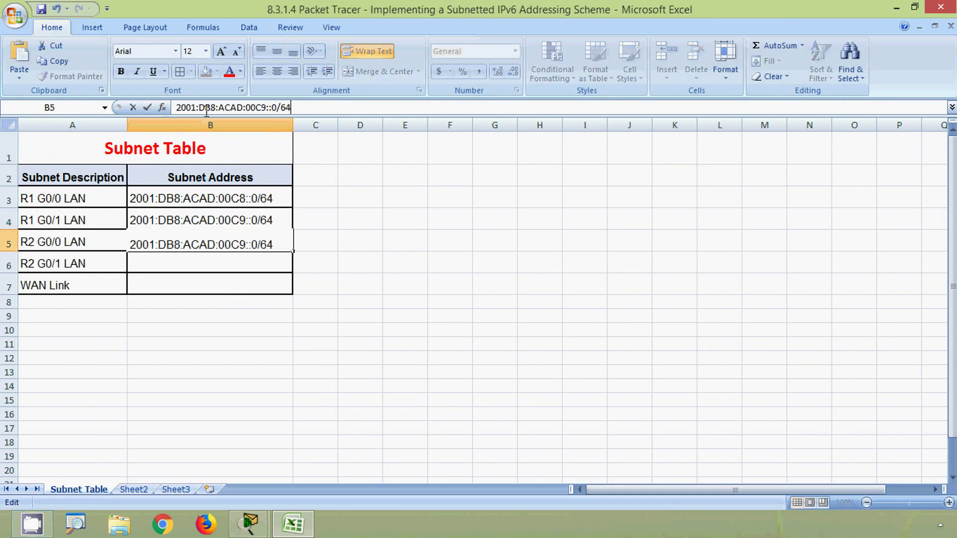
pyautogui.click(200, 261)
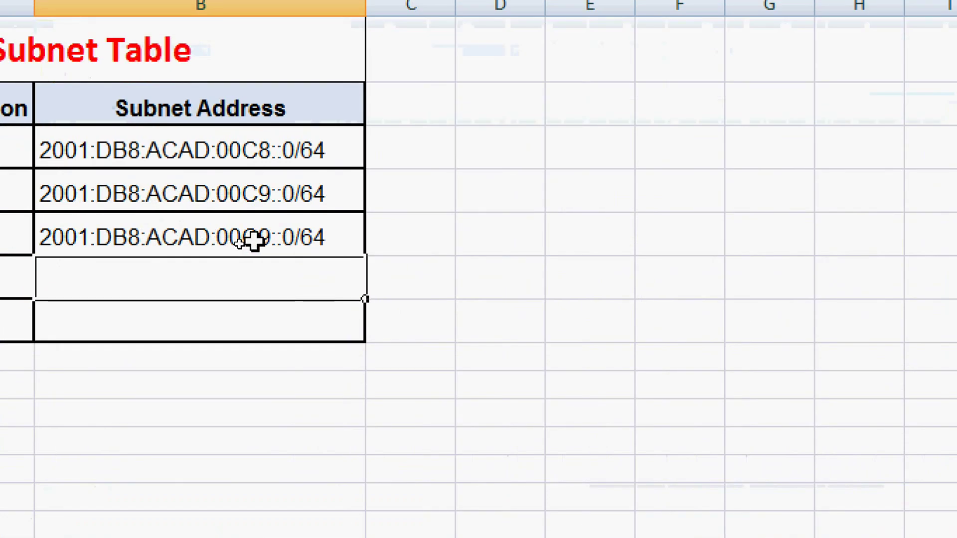
pyautogui.doubleClick(272, 238)
pyautogui.press('BackSpace')
pyautogui.write('A')
pyautogui.press('Return')
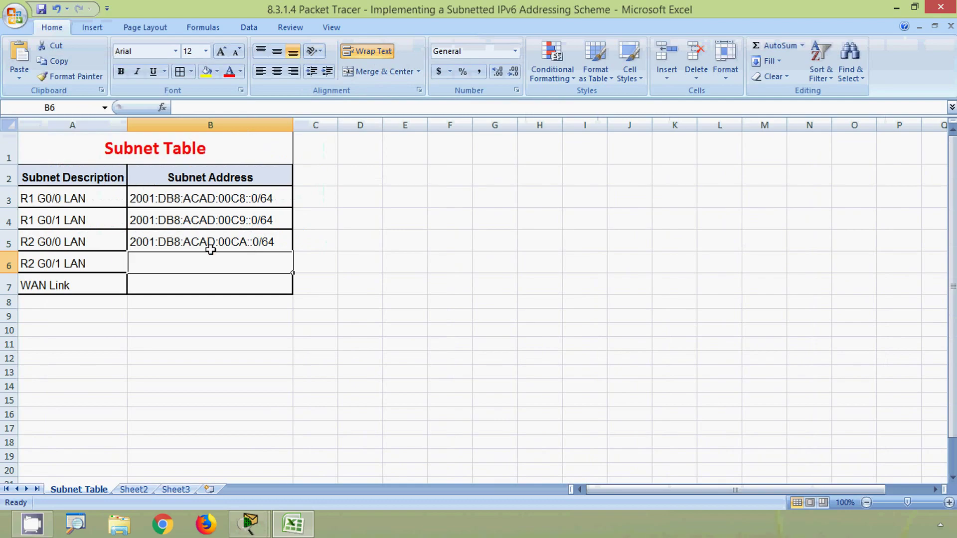
# Paste the copied address into the R2 G0/1 LAN row and change it to 2001:DB8:ACAD:00CB::0/64.
pyautogui.click(218, 107)
pyautogui.hotkey('ctrl', 'v')
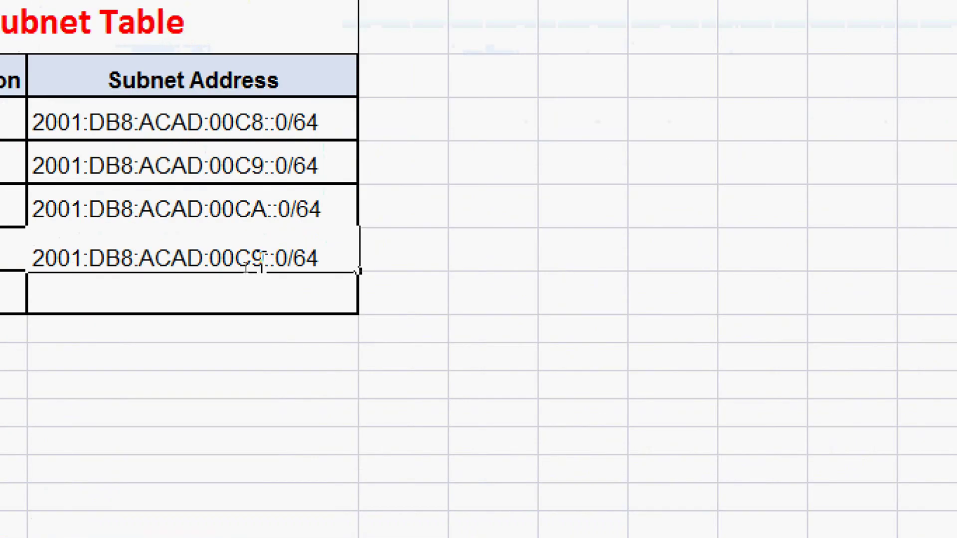
pyautogui.click(246, 266)
pyautogui.press('BackSpace')
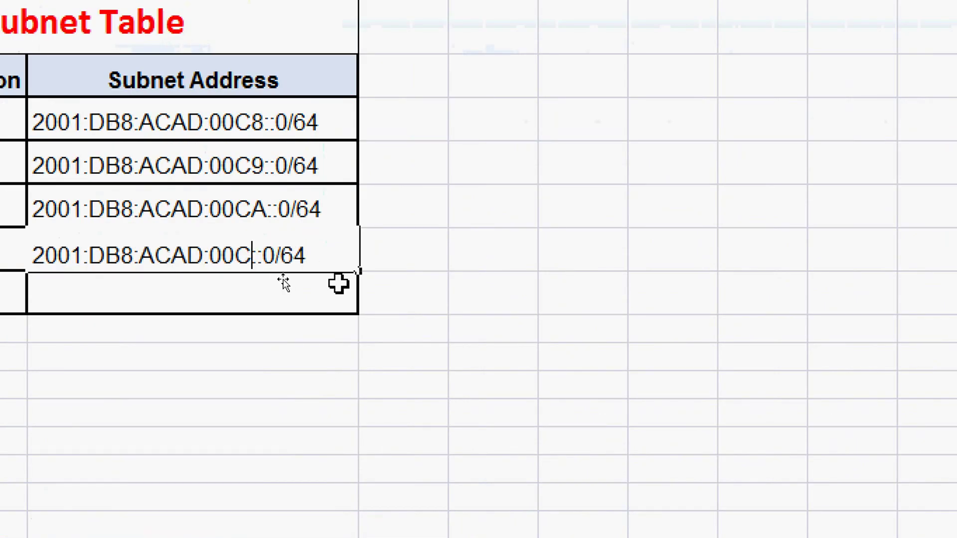
pyautogui.write('B')
pyautogui.press('Return')
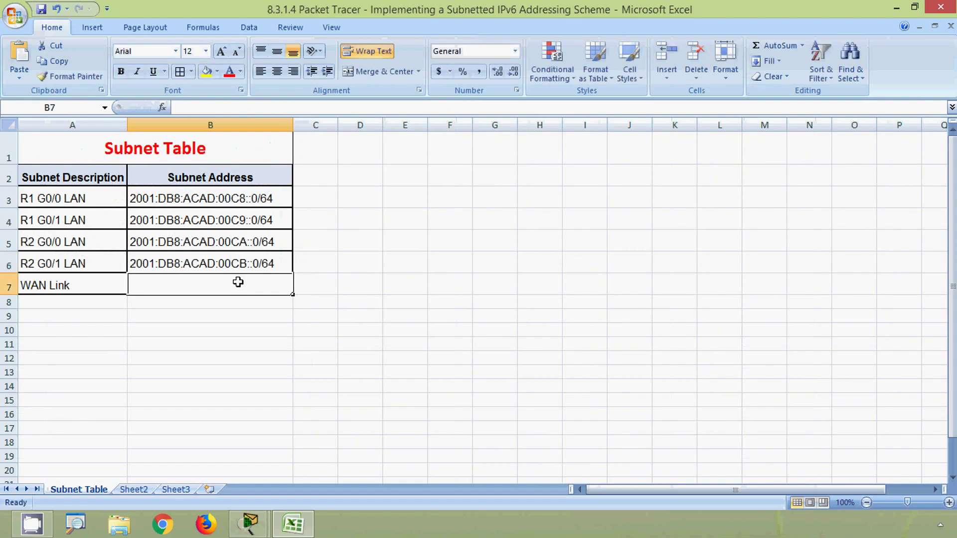
# Paste the copied address into the WAN Link row and change it to 2001:DB8:ACAD:00CC::0/64.
pyautogui.click(205, 107)
pyautogui.hotkey('ctrl', 'v')
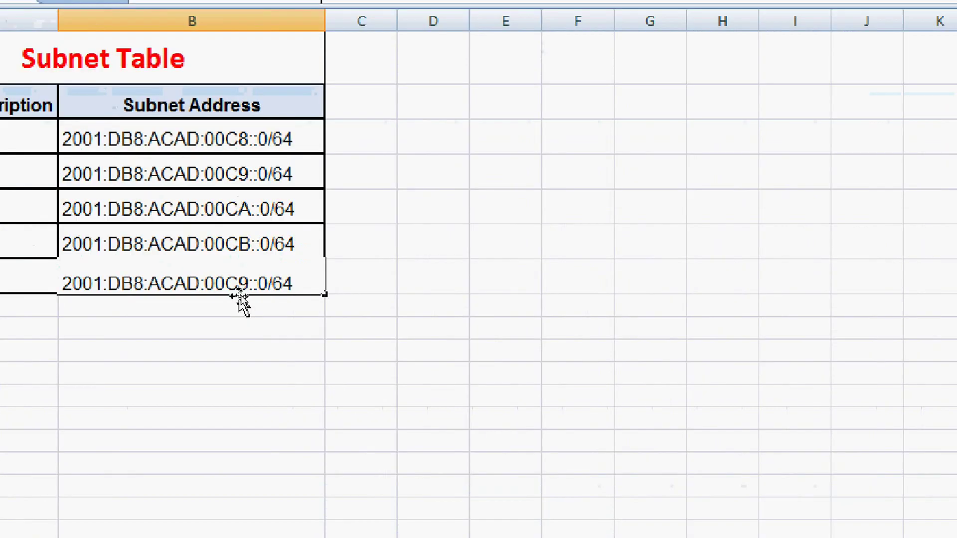
pyautogui.click(250, 285)
pyautogui.press('BackSpace')
pyautogui.write('C')
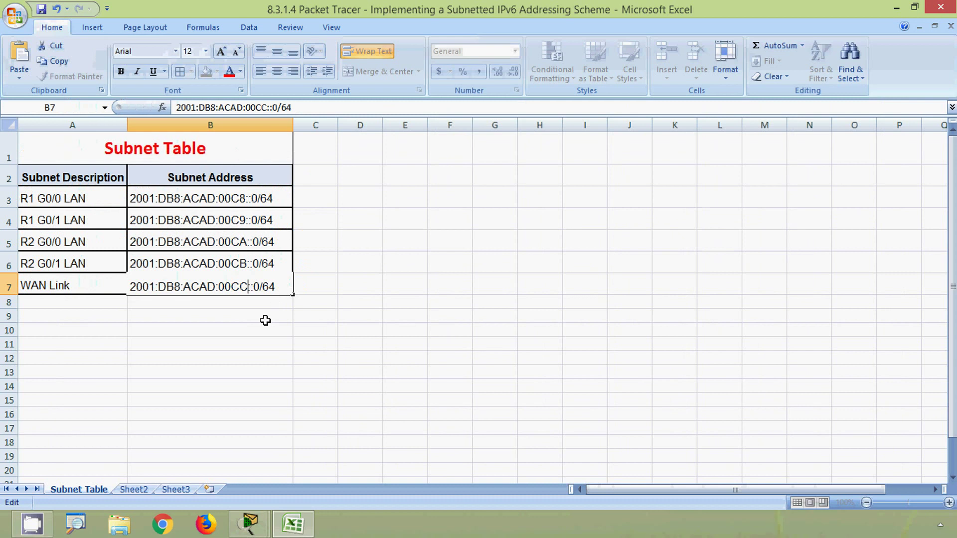
pyautogui.click(287, 341)
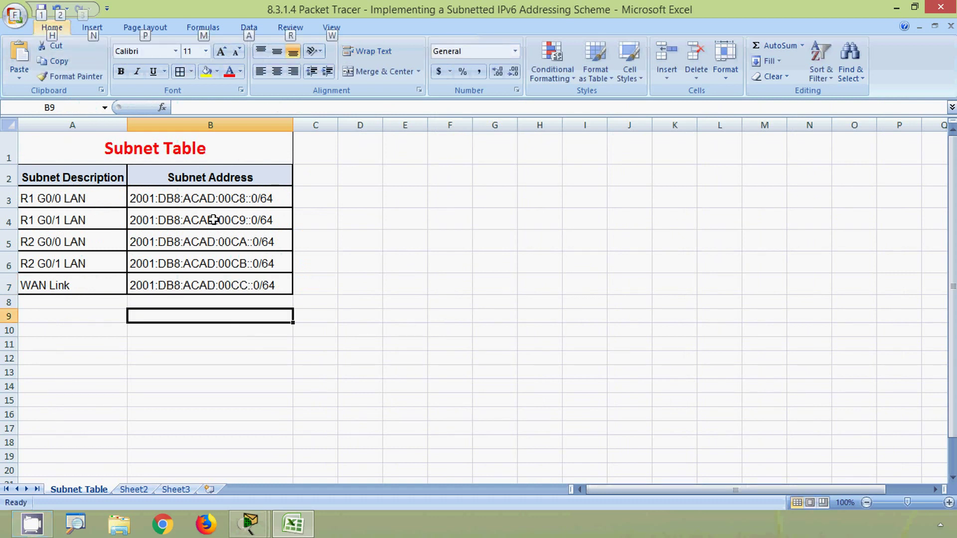
pyautogui.press('a')
pyautogui.hotkey('ctrl', 'Up')
pyautogui.hotkey('ctrl', 'Up')
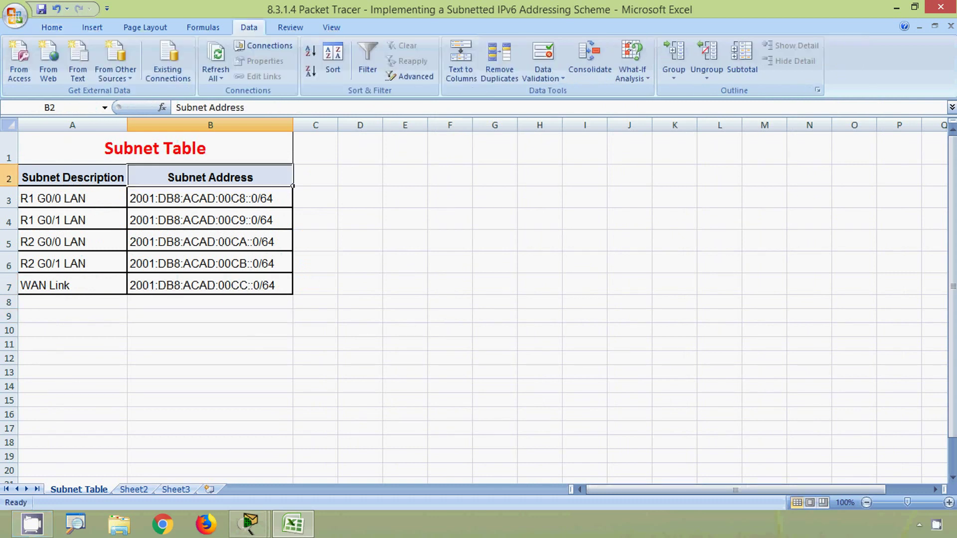
# Return to the Packet Tracer activity instructions and read the step on assigning IPv6 addressing to the routers.
pyautogui.click(896, 8)
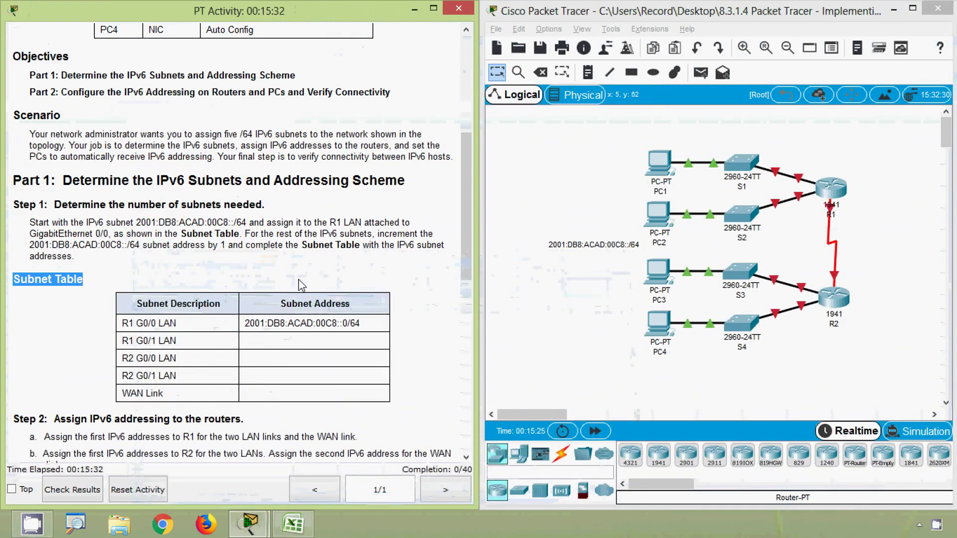
pyautogui.scroll(-3, 283, 294)
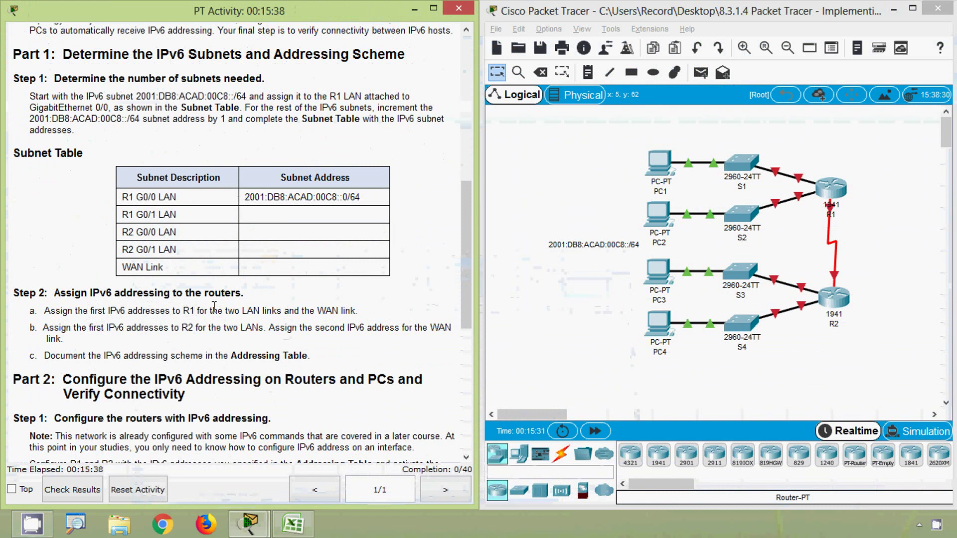
pyautogui.scroll(-1, 67, 298)
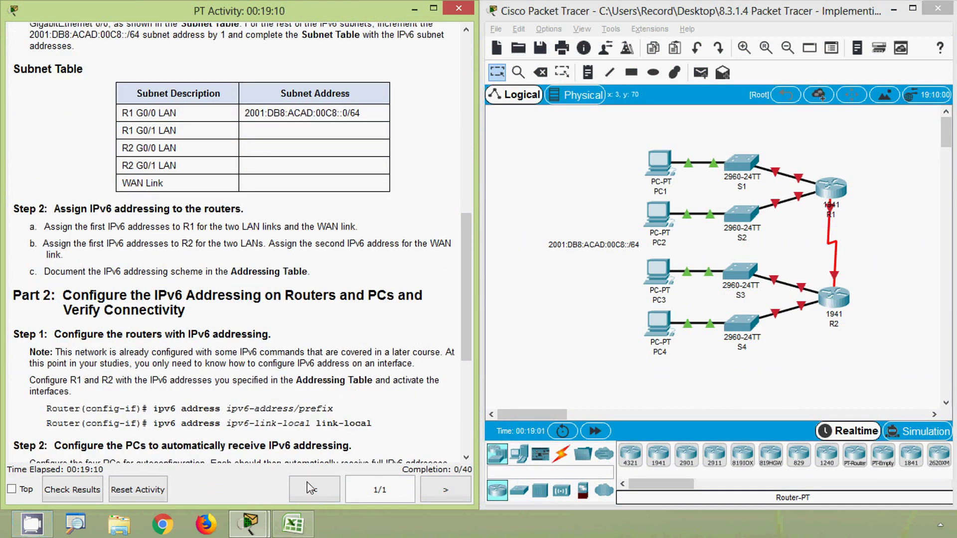
# In Excel, copy the R1 G0/0 LAN subnet address into the IPv6 Address cell of R1 G0/0 in the Addressing Table sheet.
pyautogui.click(292, 523)
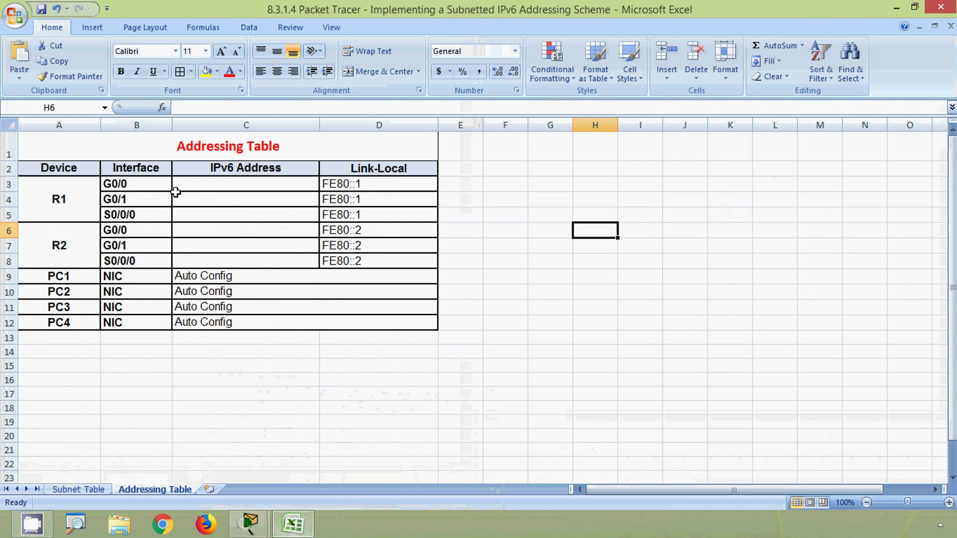
pyautogui.click(94, 490)
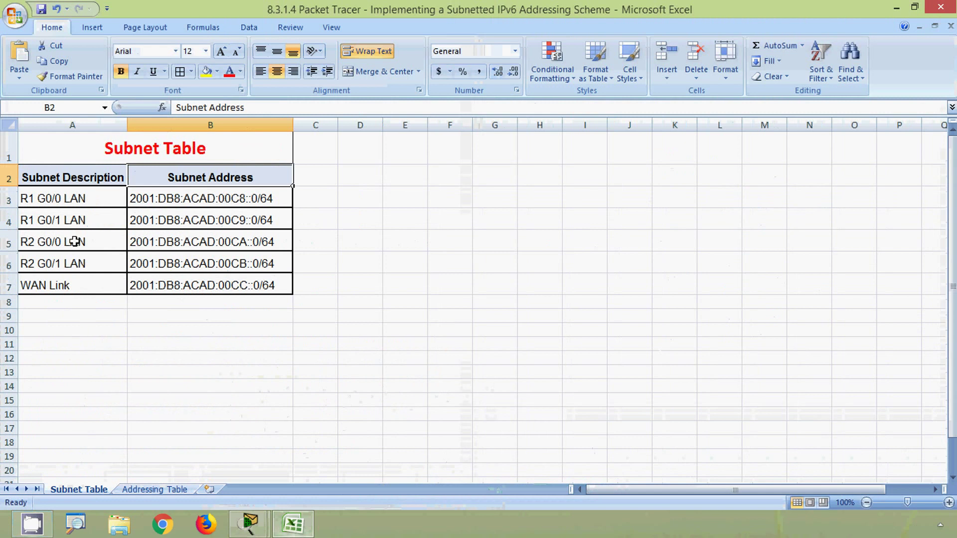
pyautogui.press('alt')
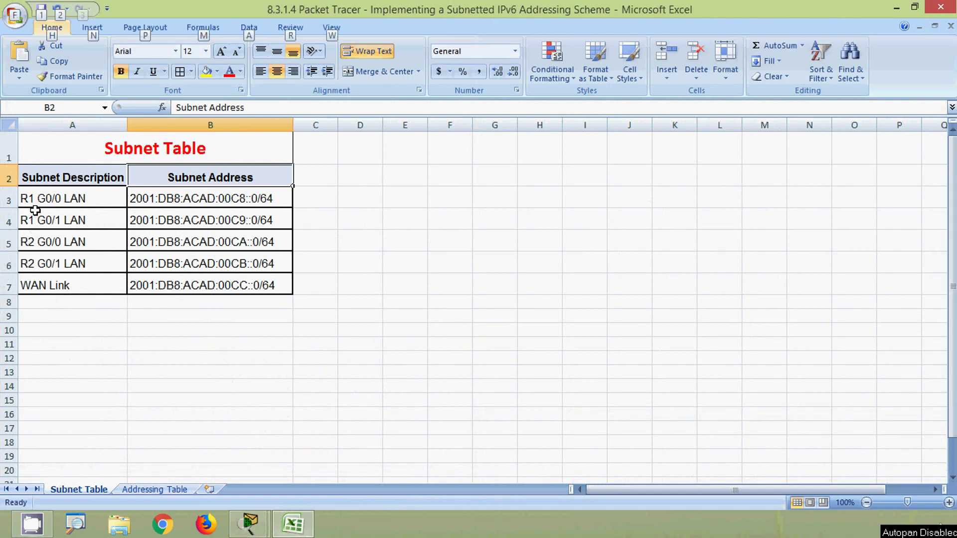
pyautogui.click(138, 202)
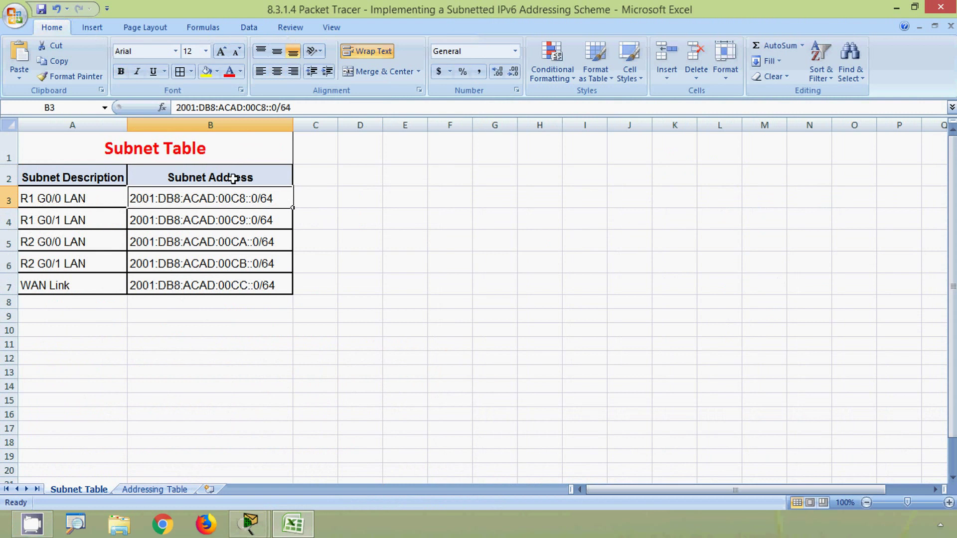
pyautogui.moveTo(302, 108); pyautogui.dragTo(161, 107)
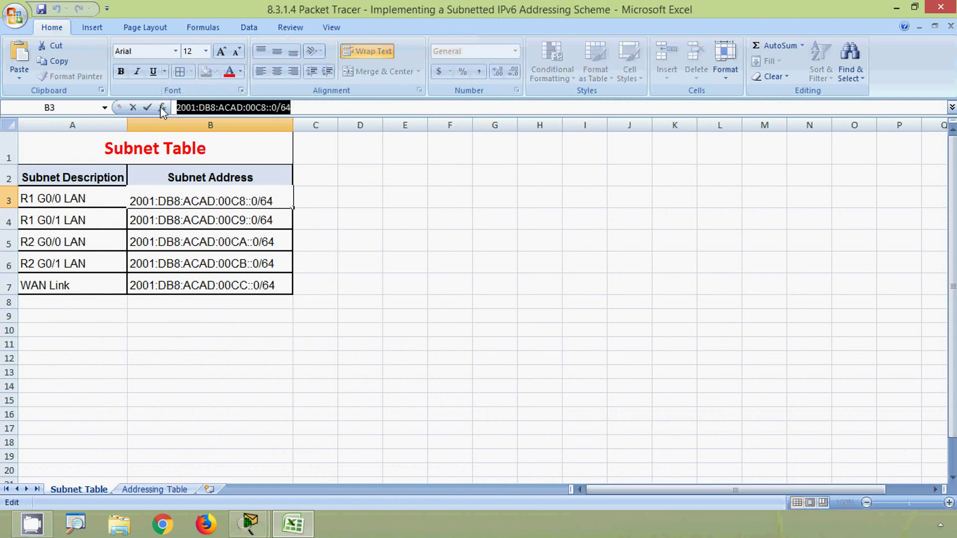
pyautogui.click(158, 491)
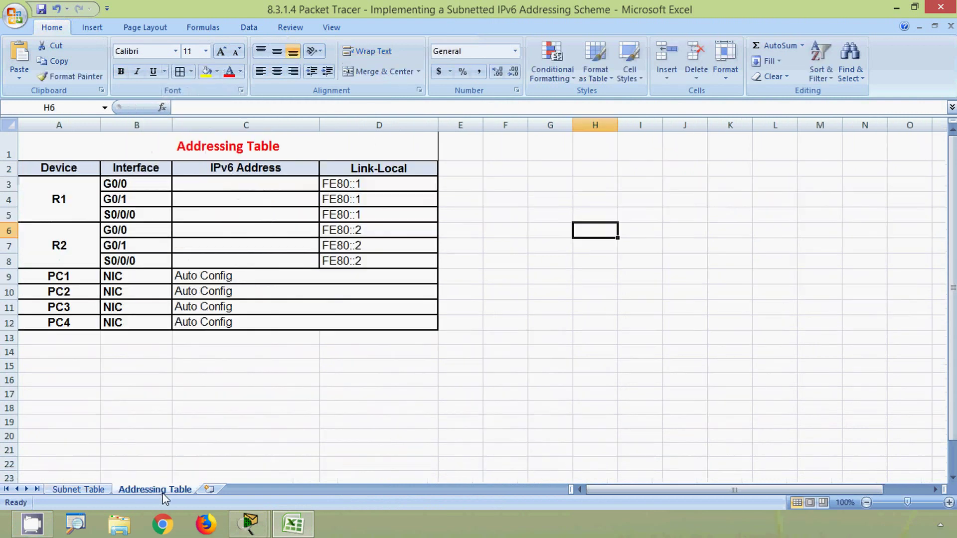
pyautogui.click(232, 186)
pyautogui.click(211, 109)
pyautogui.hotkey('ctrl', 'v')
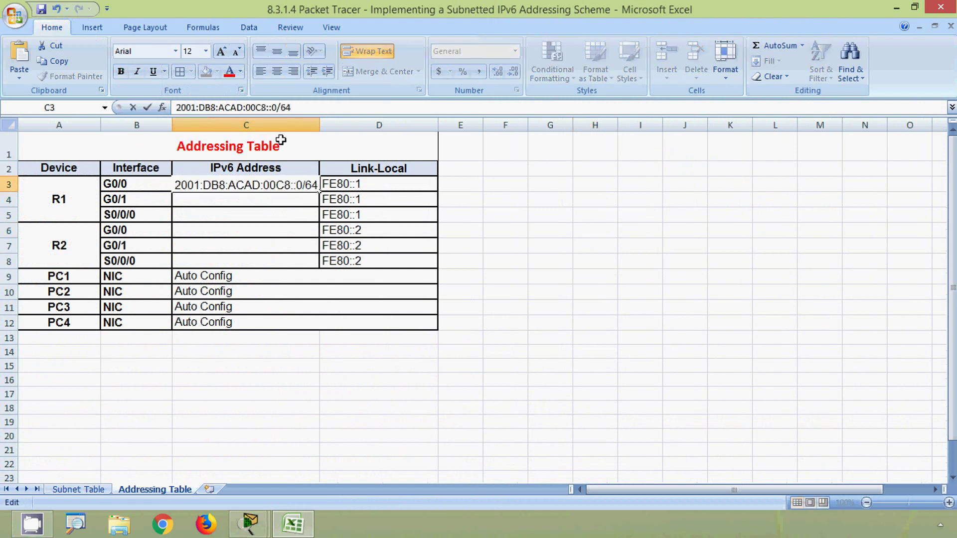
# Widen the IPv6 Address column and change the R1 G0/0 address to 2001:DB8:ACAD:00C8::1/64.
pyautogui.click(317, 129)
pyautogui.moveTo(320, 127); pyautogui.dragTo(366, 127)
pyautogui.click(303, 198)
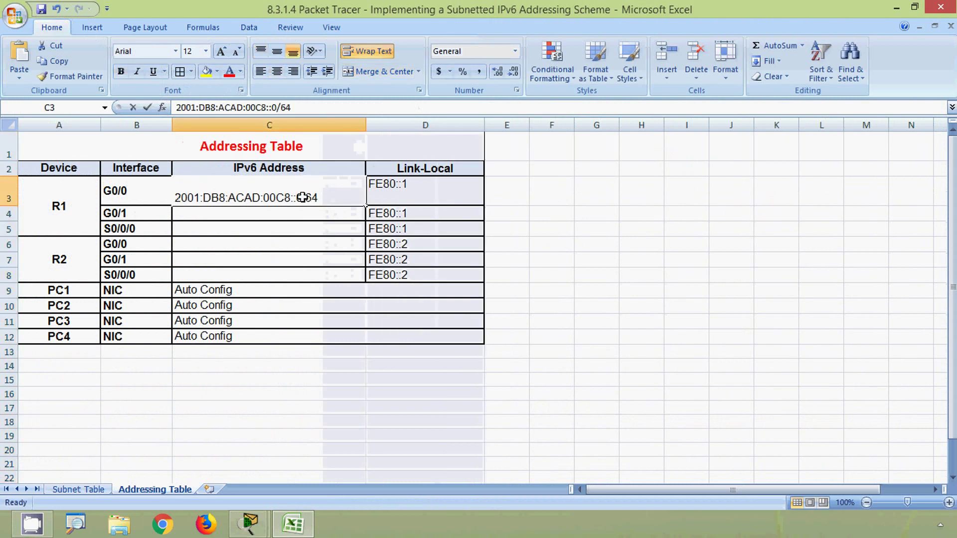
pyautogui.doubleClick(303, 198)
pyautogui.press('BackSpace')
pyautogui.write('1')
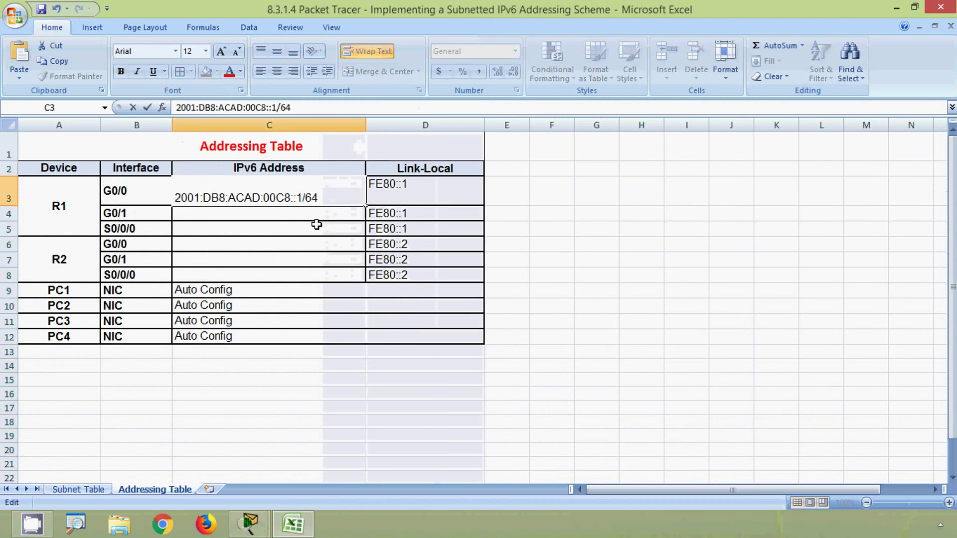
pyautogui.press('Return')
pyautogui.moveTo(367, 126); pyautogui.dragTo(346, 127)
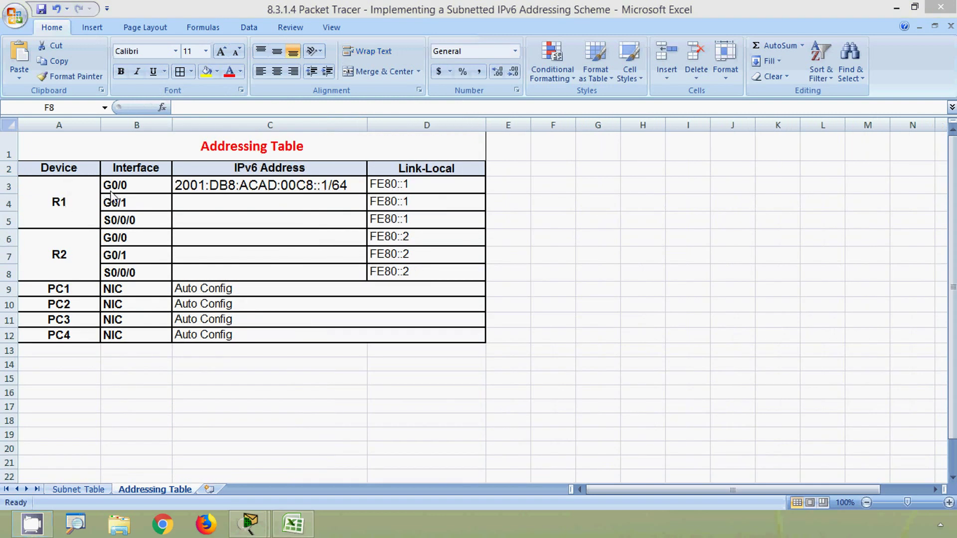
# Copy the R1 G0/1 LAN subnet address from the Subnet Table sheet into the R1 G0/1 IPv6 Address cell of the Addressing Table.
pyautogui.click(79, 490)
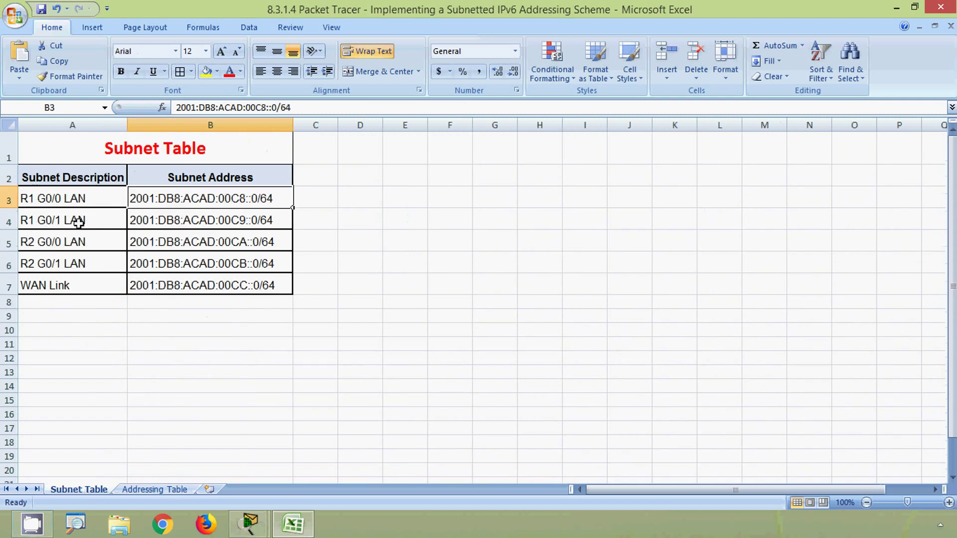
pyautogui.click(152, 220)
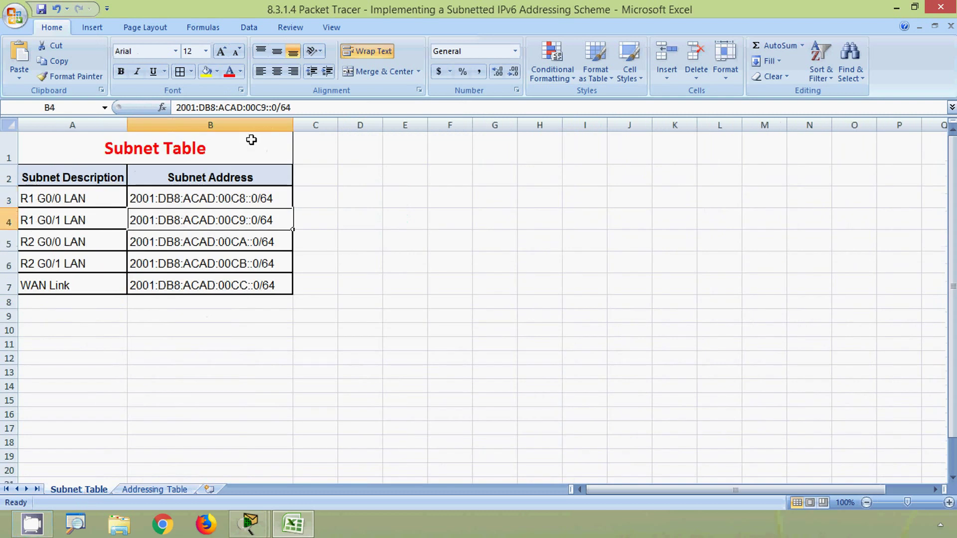
pyautogui.moveTo(297, 108); pyautogui.dragTo(146, 107)
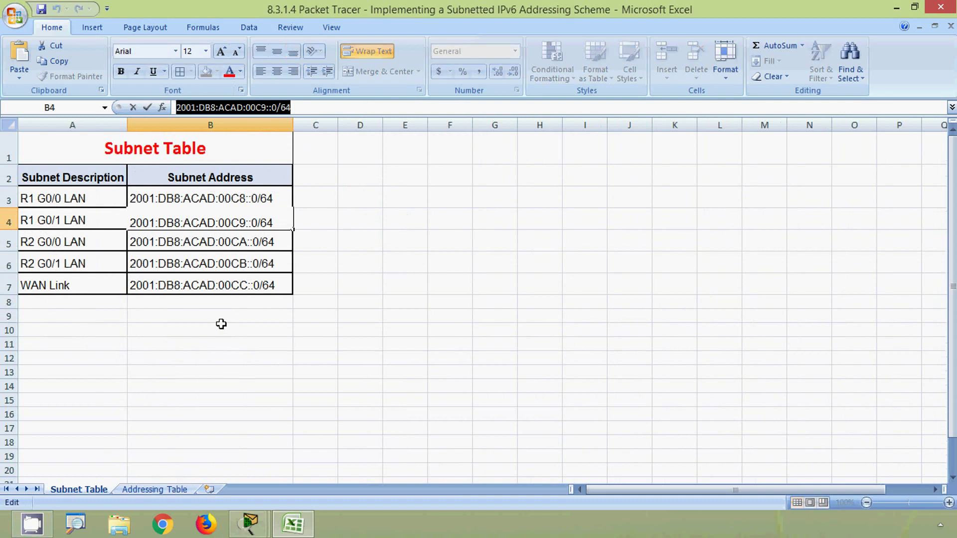
pyautogui.hotkey('ctrl', 'c')
pyautogui.click(152, 489)
pyautogui.click(211, 204)
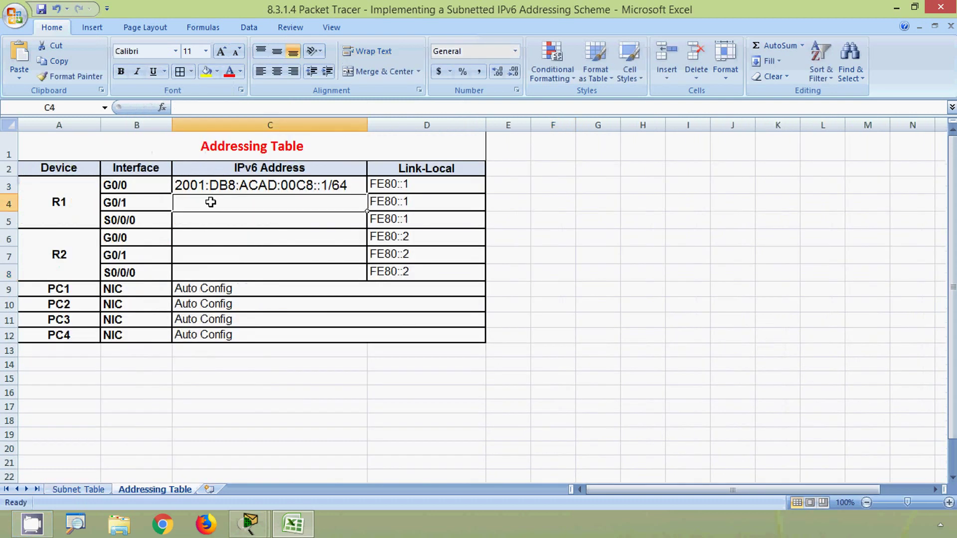
pyautogui.hotkey('ctrl', 'v')
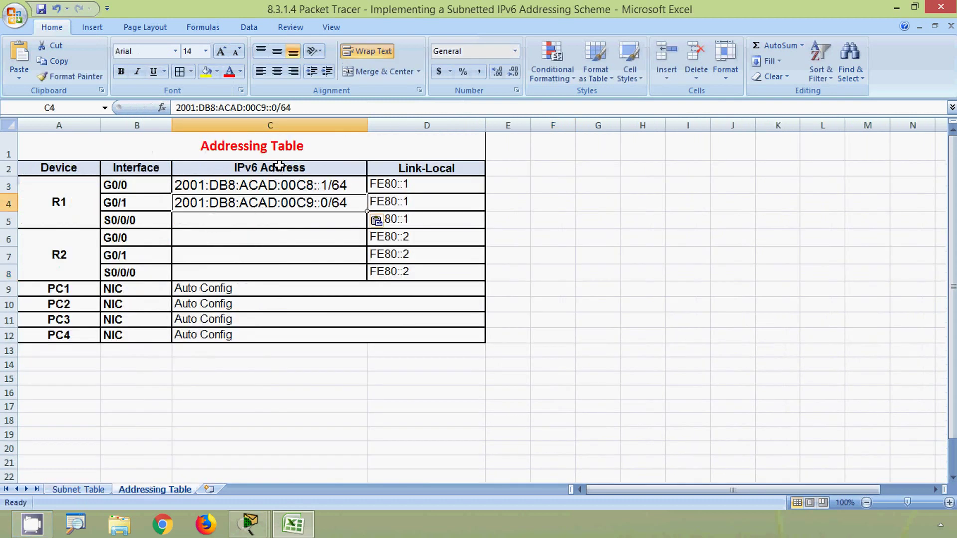
# Change the R1 G0/1 address to the first host address, 2001:DB8:ACAD:00C9::1/64.
pyautogui.click(277, 108)
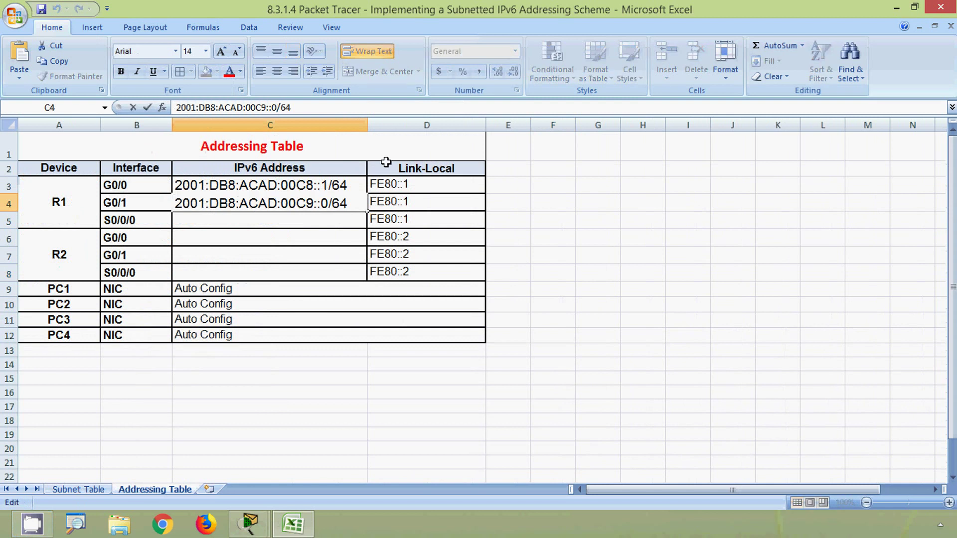
pyautogui.press('BackSpace')
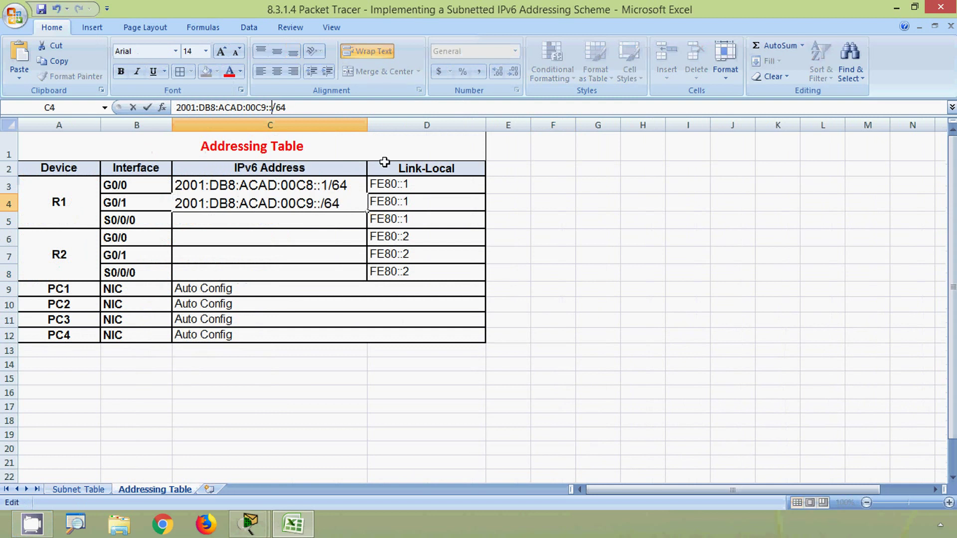
pyautogui.write('1')
pyautogui.press('Return')
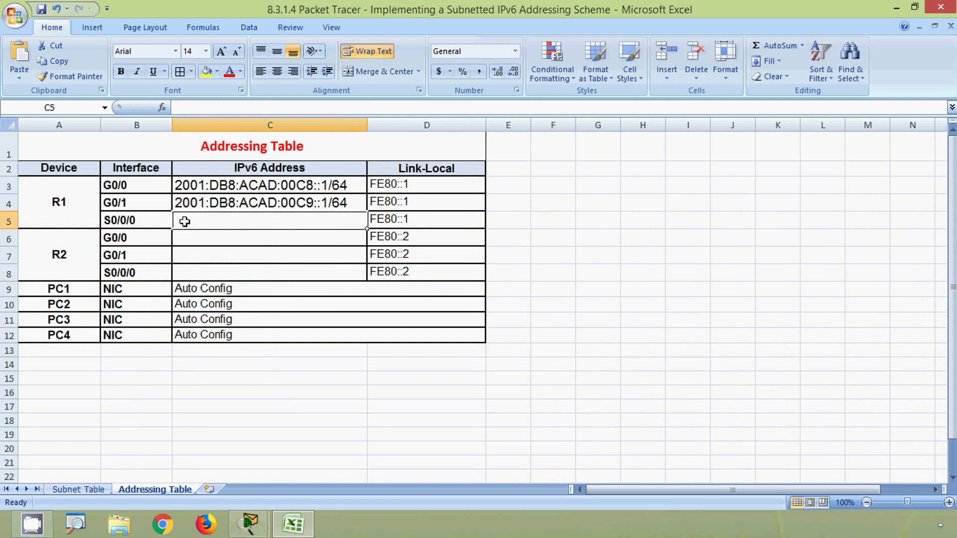
# Copy the WAN Link subnet address from the Subnet Table sheet into the R1 S0/0/0 IPv6 Address cell of the Addressing Table.
pyautogui.click(92, 490)
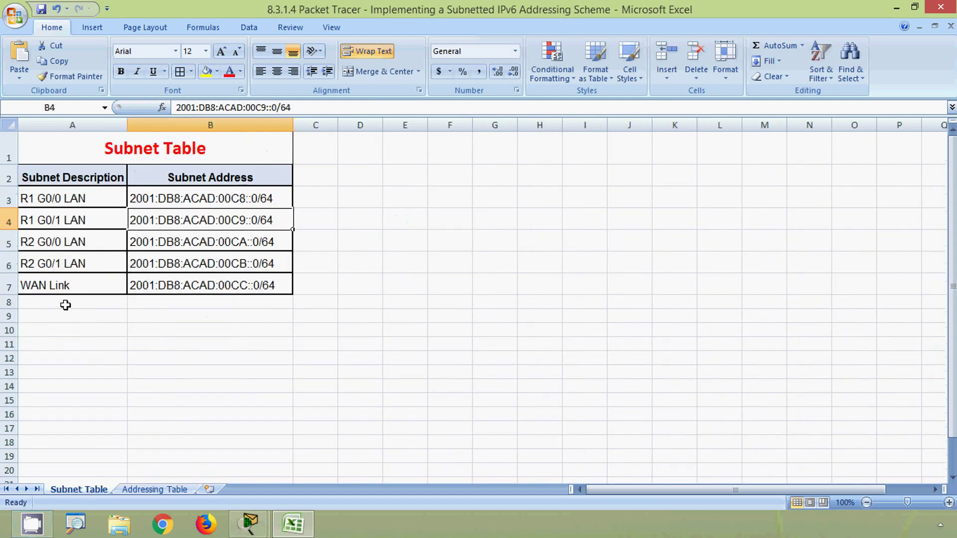
pyautogui.click(65, 286)
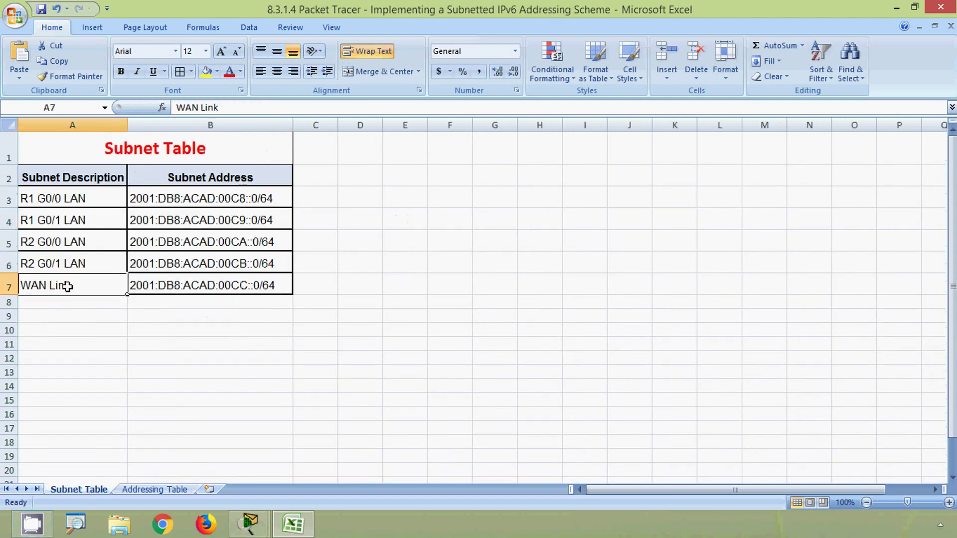
pyautogui.click(152, 288)
pyautogui.moveTo(297, 109); pyautogui.dragTo(173, 114)
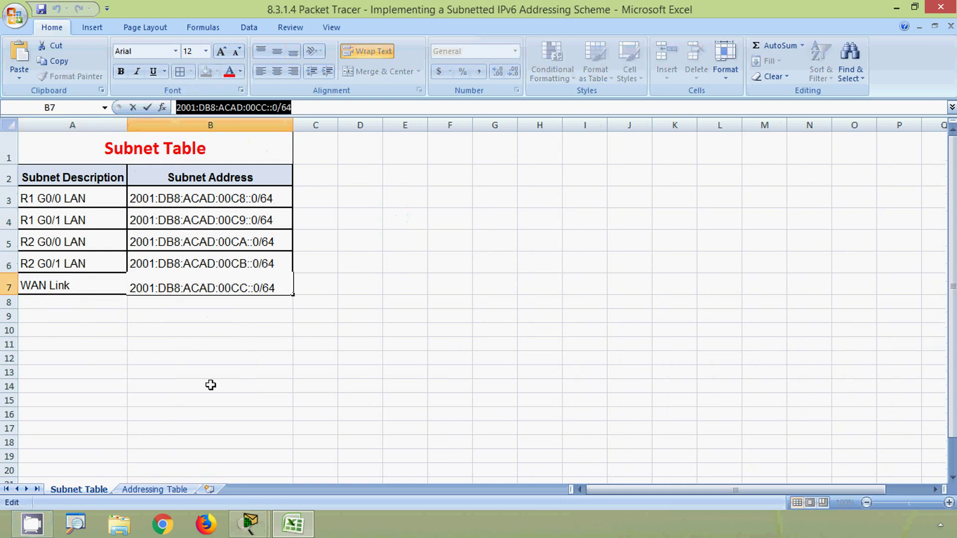
pyautogui.click(171, 489)
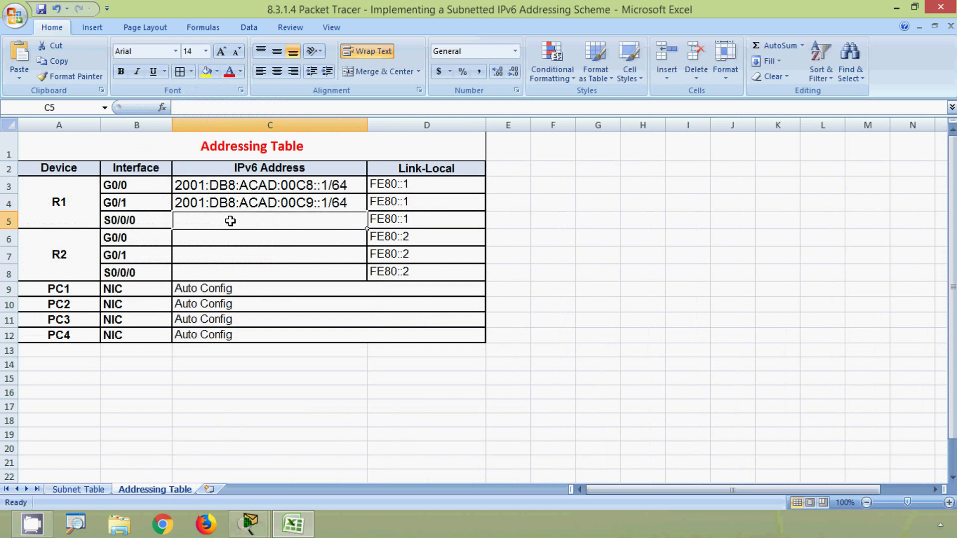
pyautogui.hotkey('ctrl', 'v')
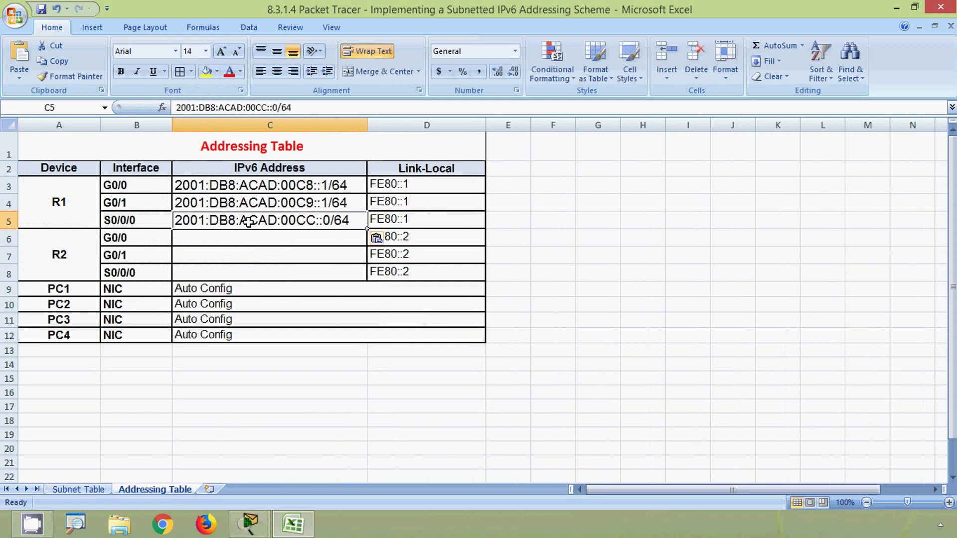
# Change the R1 S0/0/0 address to 2001:DB8:ACAD:00CC::1/64.
pyautogui.click(282, 106)
pyautogui.press('BackSpace')
pyautogui.write('1')
pyautogui.press('Return')
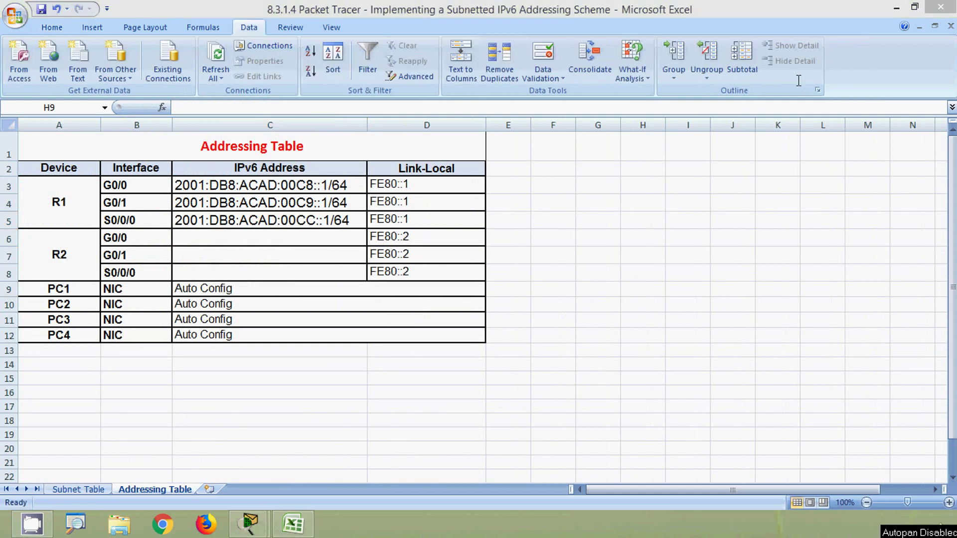
# Switch to the Packet Tracer activity, read the instructions on assigning IPv6 addresses to R2, and return to the Excel workbook.
pyautogui.click(896, 8)
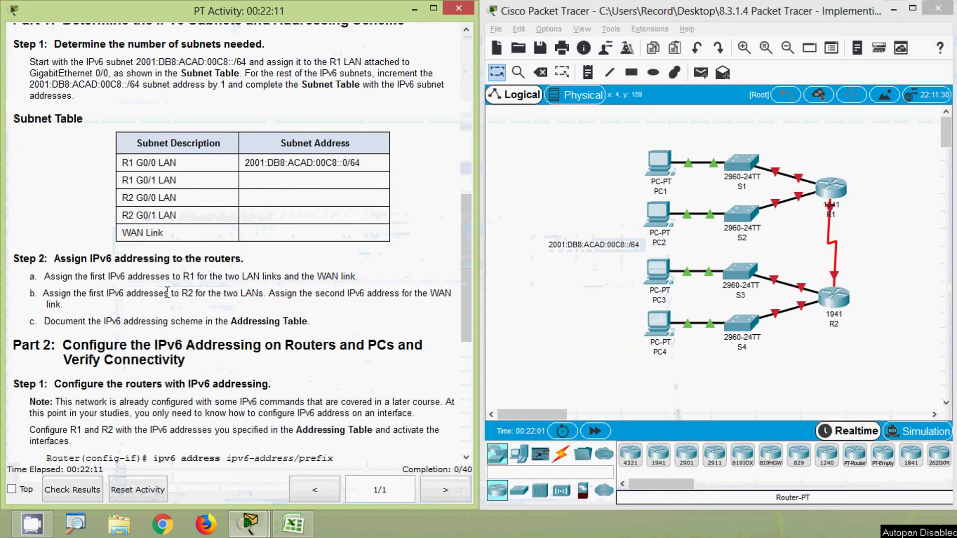
pyautogui.scroll(-1, 209, 379)
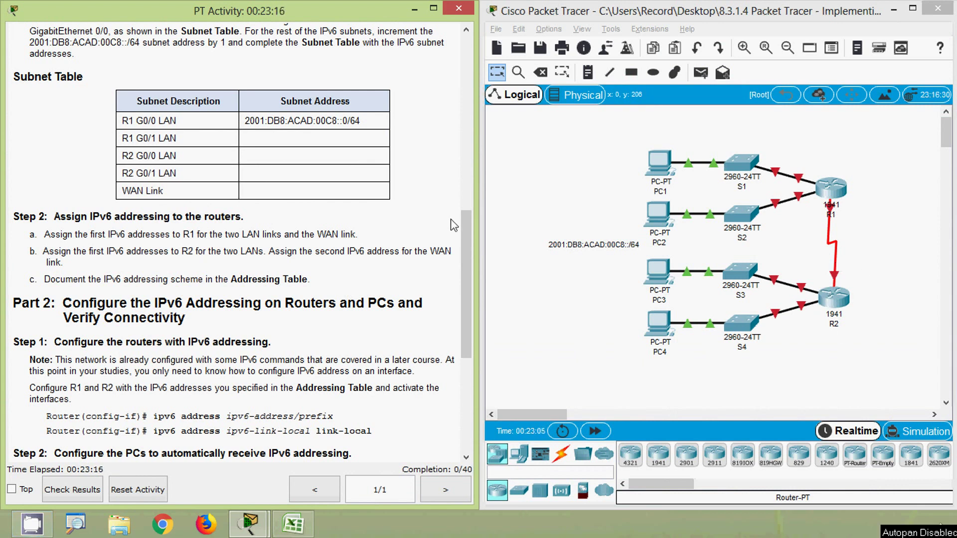
pyautogui.click(293, 523)
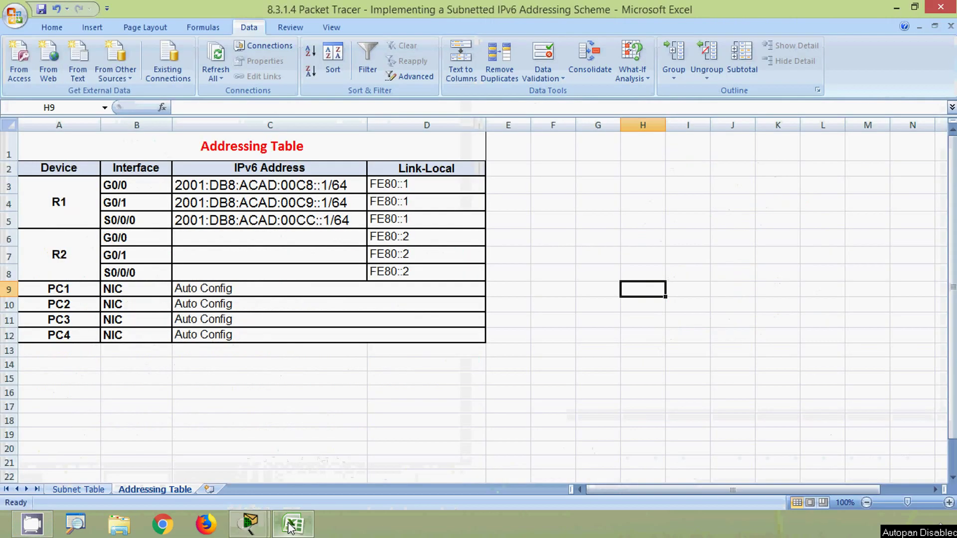
# Copy the R2 G0/0 LAN subnet address from the Subnet Table sheet into the R2 G0/0 IPv6 Address cell of the Addressing Table.
pyautogui.click(145, 239)
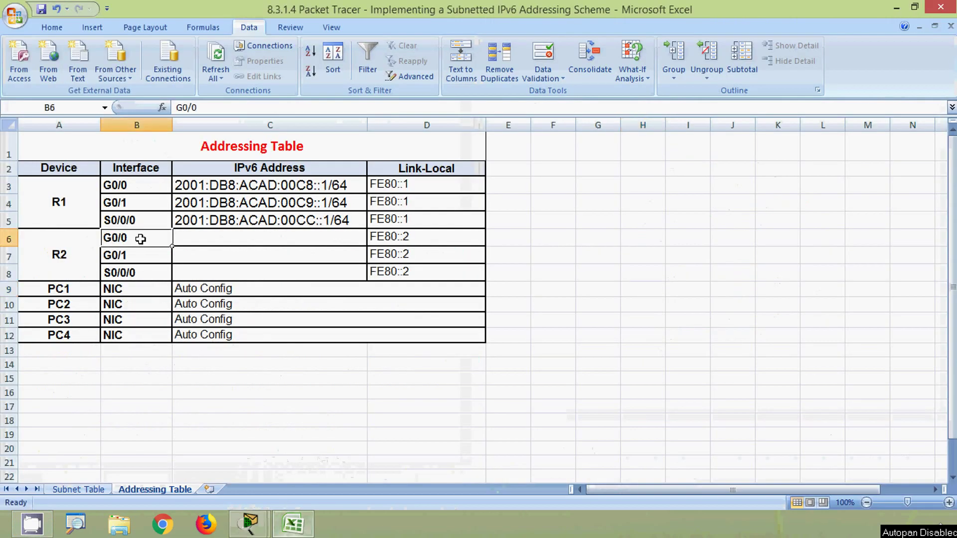
pyautogui.click(74, 251)
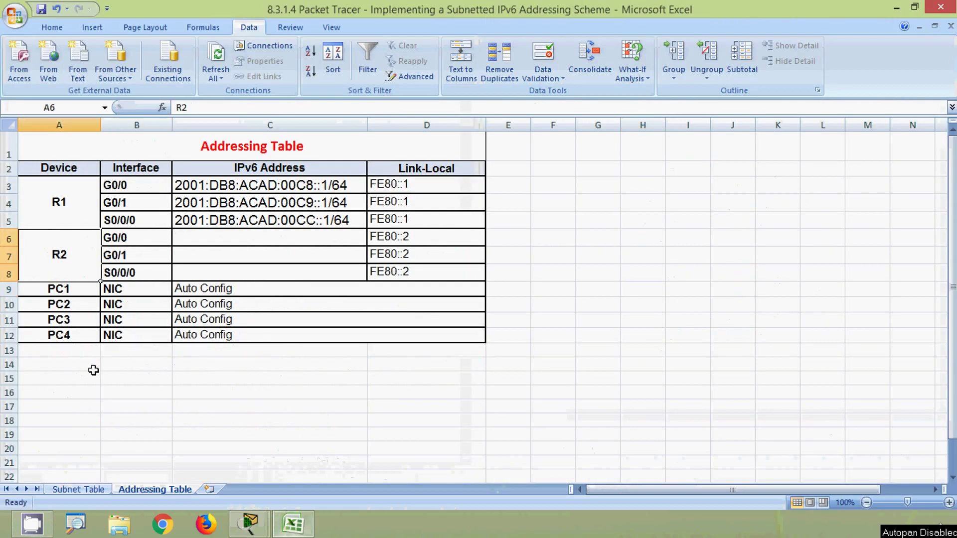
pyautogui.click(80, 489)
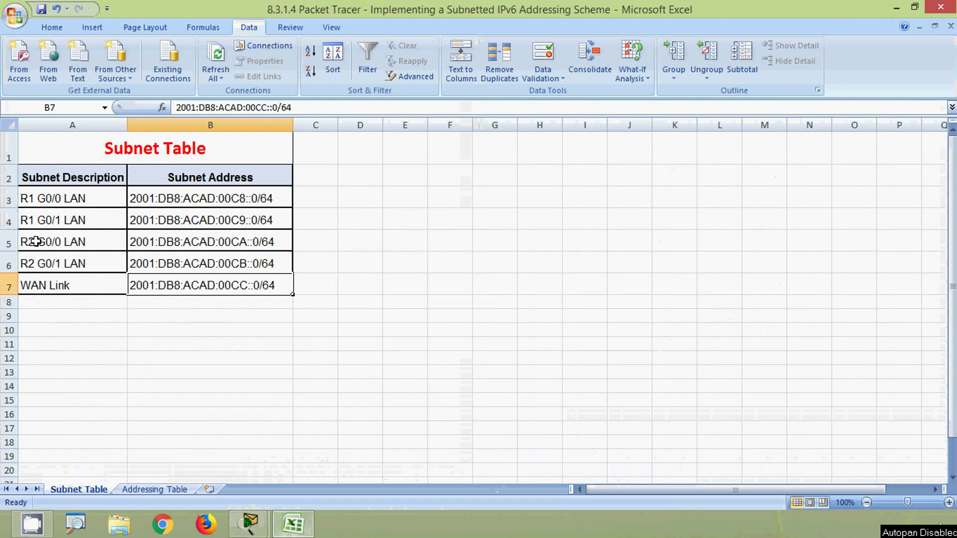
pyautogui.click(161, 243)
pyautogui.moveTo(297, 114); pyautogui.dragTo(175, 108)
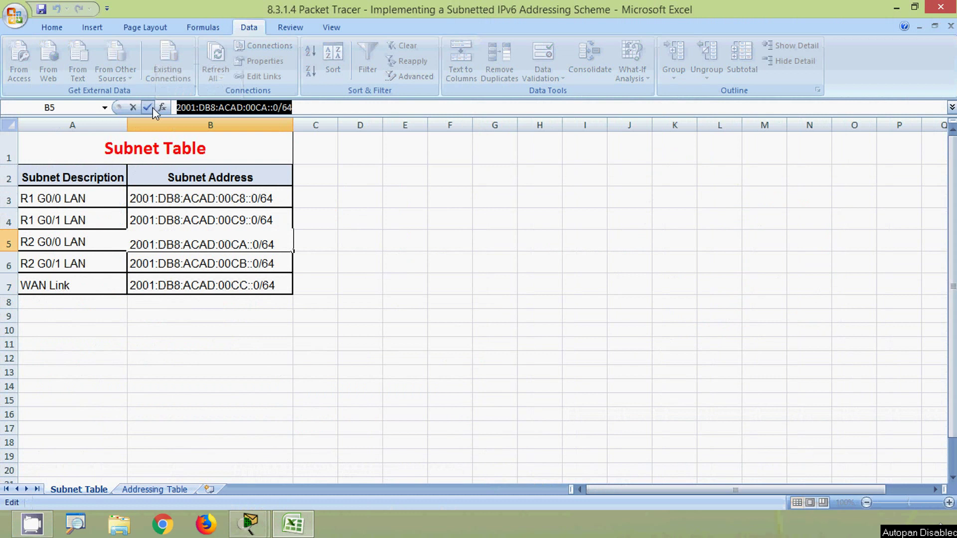
pyautogui.click(151, 483)
pyautogui.click(195, 238)
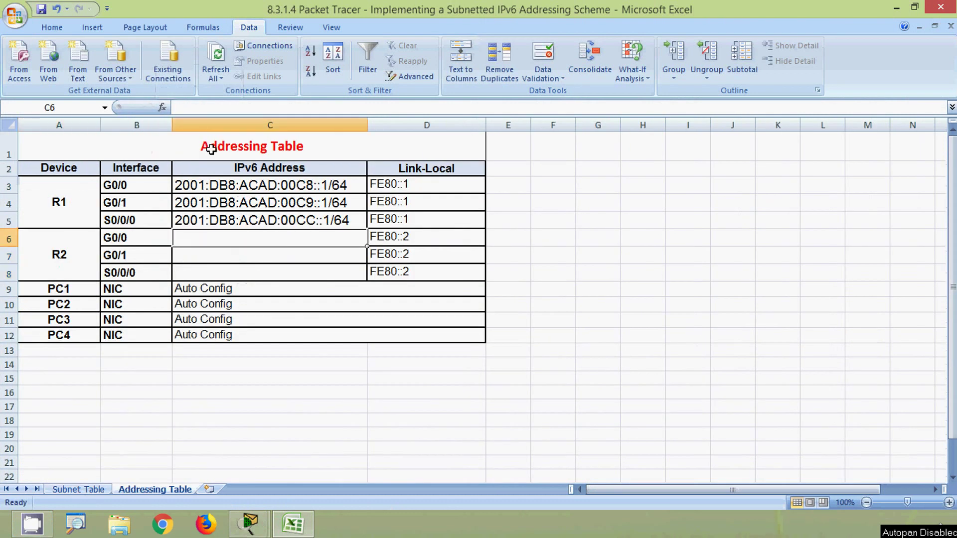
pyautogui.click(215, 108)
pyautogui.hotkey('ctrl', 'v')
pyautogui.press('Return')
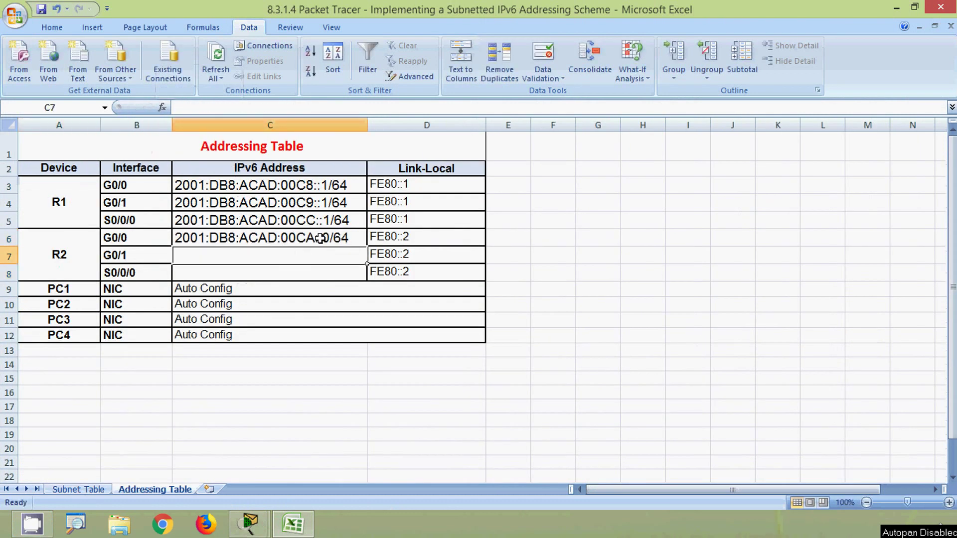
# Change the R2 G0/0 address to 2001:DB8:ACAD:00CA::1/64.
pyautogui.click(320, 238)
pyautogui.doubleClick(330, 238)
pyautogui.press('BackSpace')
pyautogui.write('1')
pyautogui.press('Return')
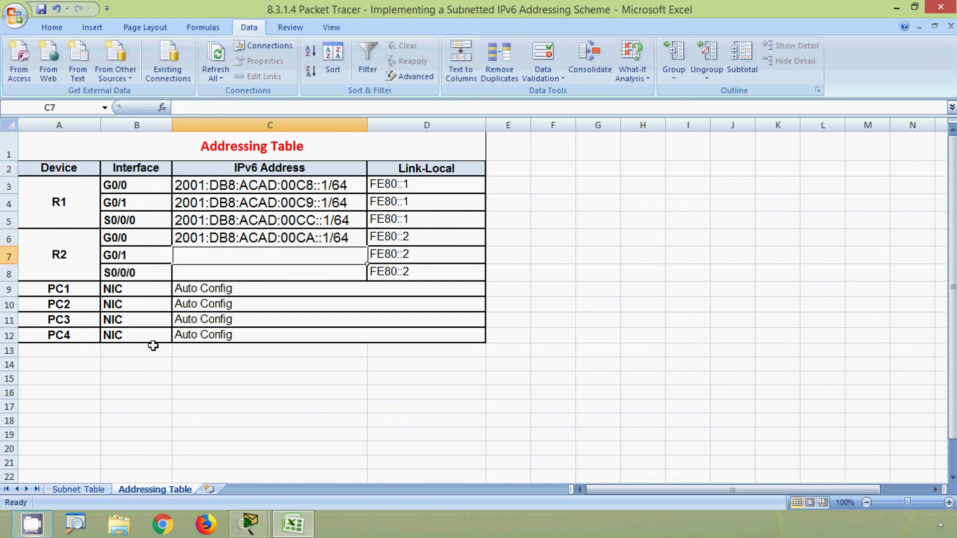
# Copy the R2 G0/1 LAN subnet address from the Subnet Table sheet into the R2 G0/1 IPv6 Address cell of the Addressing Table.
pyautogui.click(91, 491)
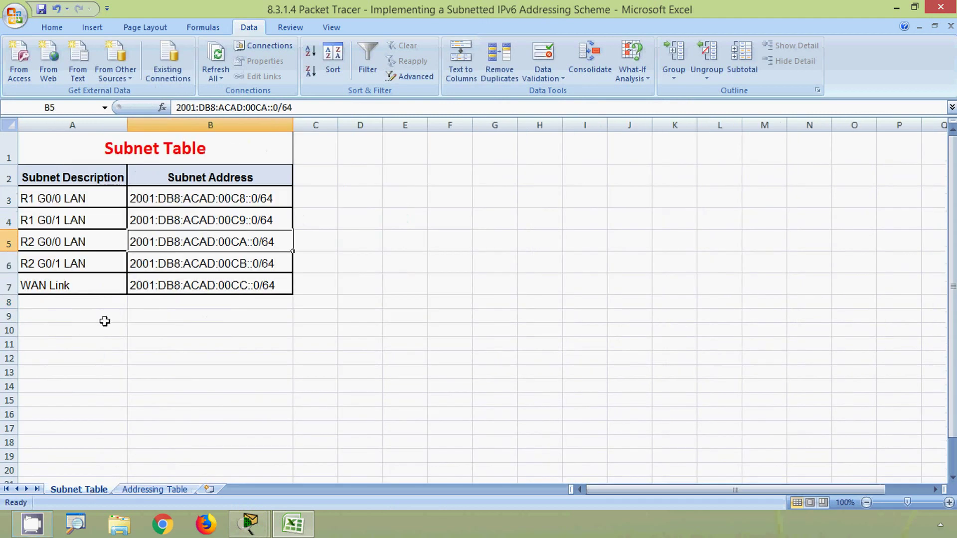
pyautogui.click(40, 264)
pyautogui.click(159, 266)
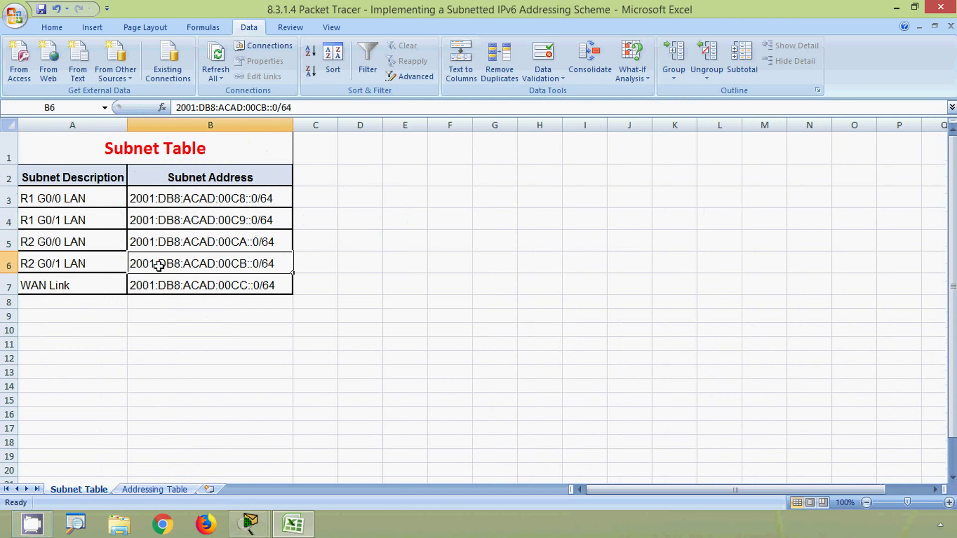
pyautogui.moveTo(306, 107); pyautogui.dragTo(170, 107)
pyautogui.hotkey('ctrl', 'c')
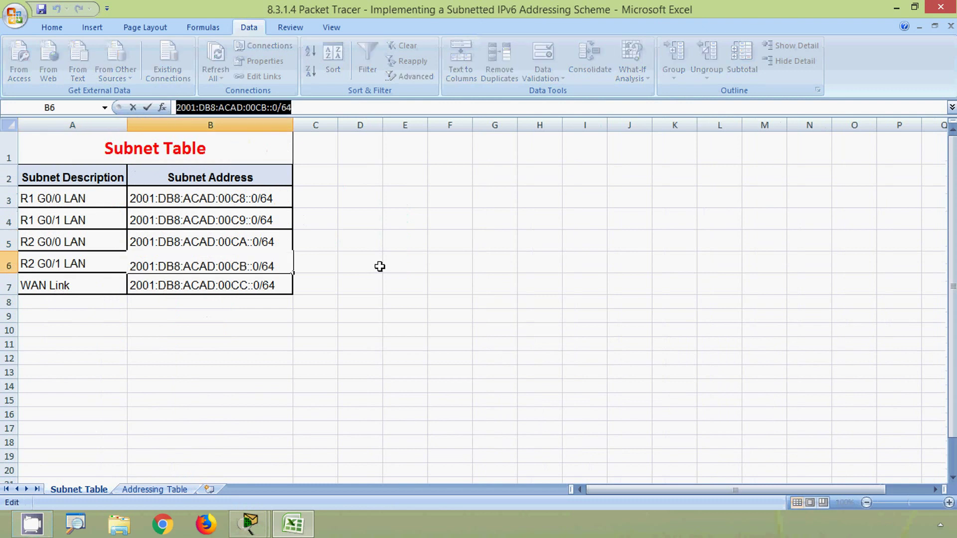
pyautogui.click(166, 486)
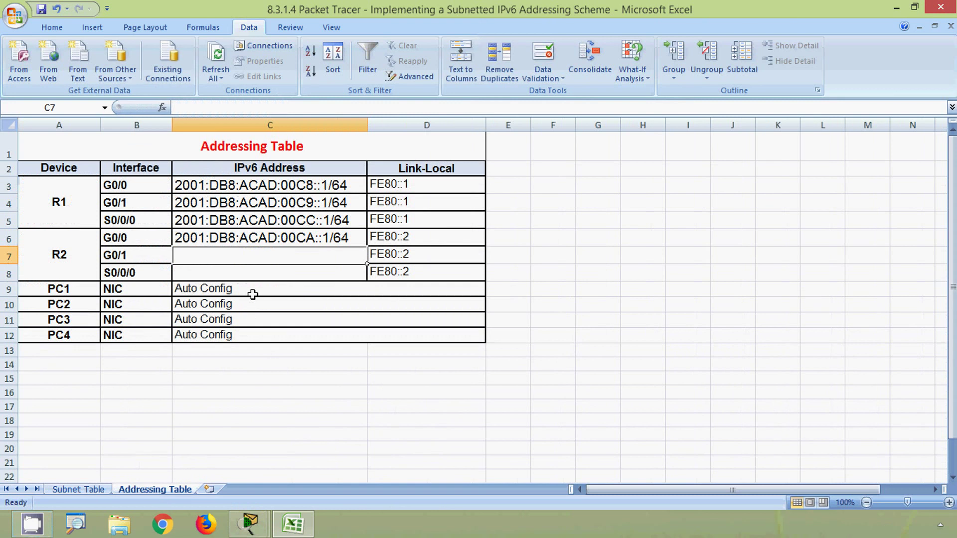
pyautogui.click(221, 108)
pyautogui.hotkey('ctrl', 'v')
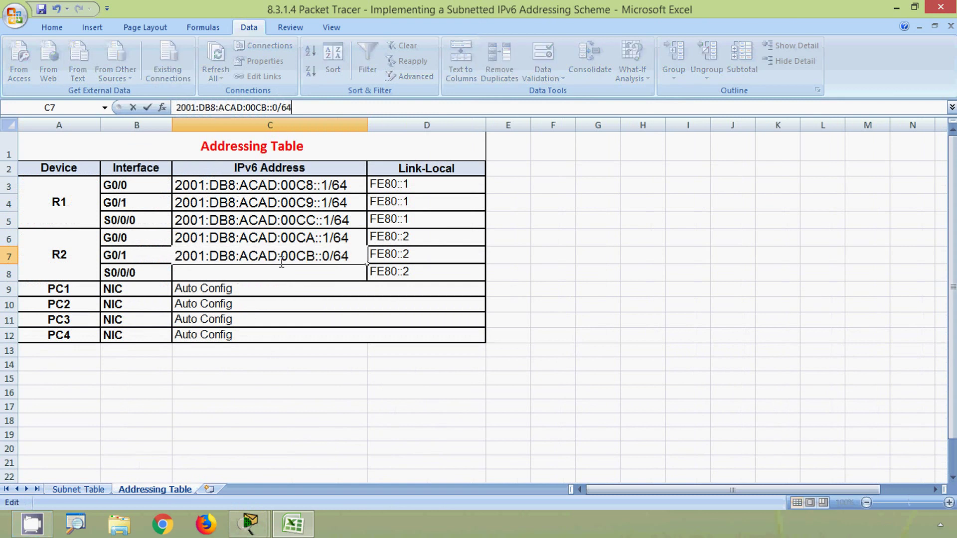
# Change the R2 G0/1 address to 2001:DB8:ACAD:00CB::1/64.
pyautogui.click(329, 257)
pyautogui.press('BackSpace')
pyautogui.write('1')
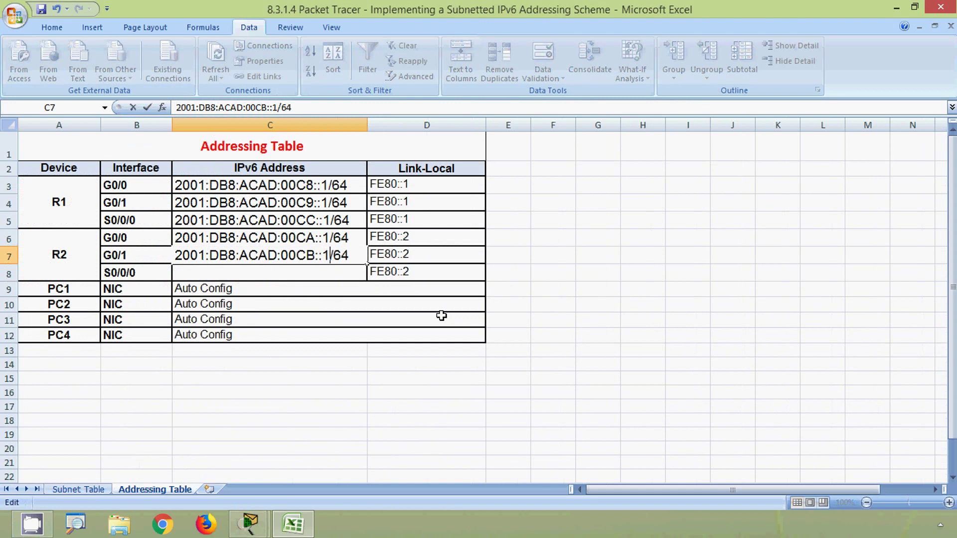
pyautogui.click(339, 274)
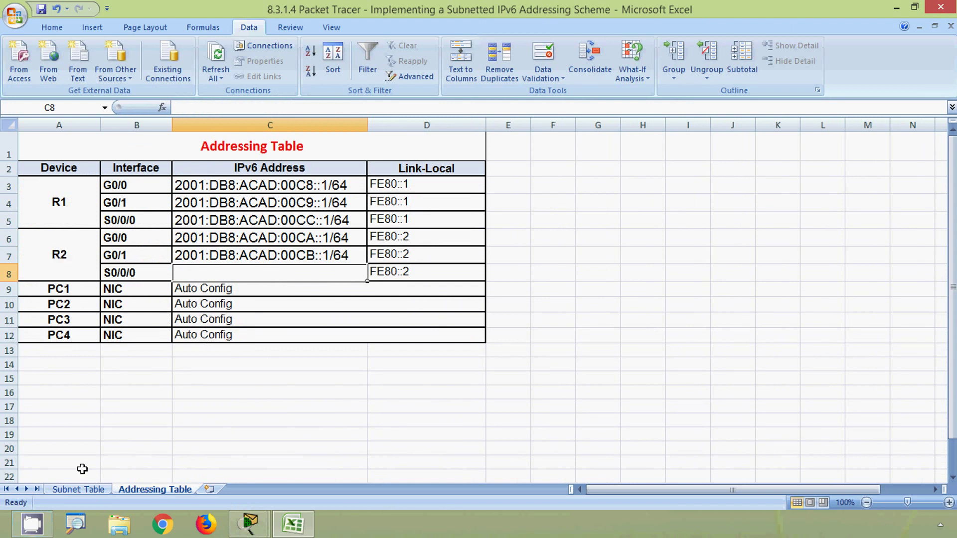
# Copy the WAN Link subnet address from the Subnet Table sheet into the R2 S0/0/0 IPv6 Address cell of the Addressing Table.
pyautogui.click(79, 490)
pyautogui.click(78, 284)
pyautogui.click(141, 284)
pyautogui.moveTo(302, 107); pyautogui.dragTo(156, 102)
pyautogui.hotkey('ctrl', 'c')
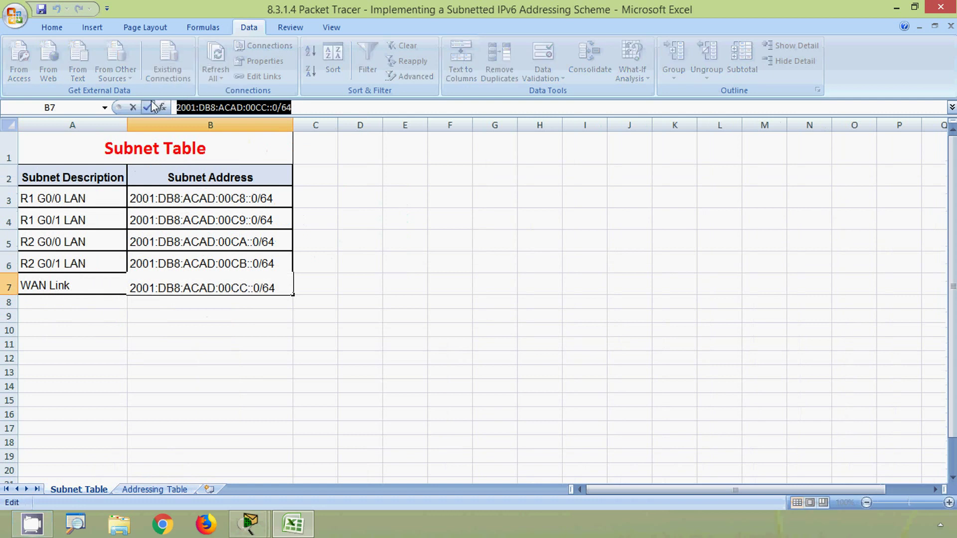
pyautogui.click(160, 490)
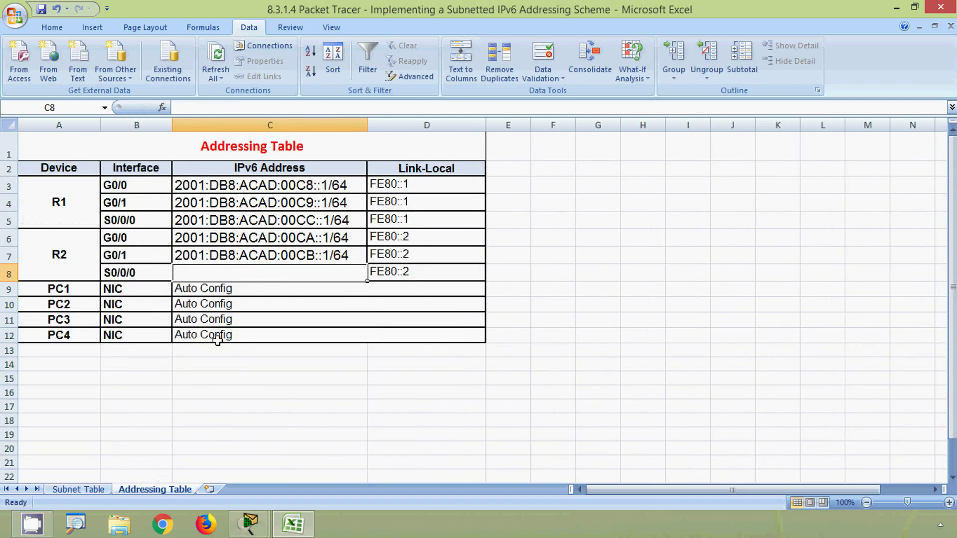
pyautogui.click(246, 107)
pyautogui.hotkey('ctrl', 'v')
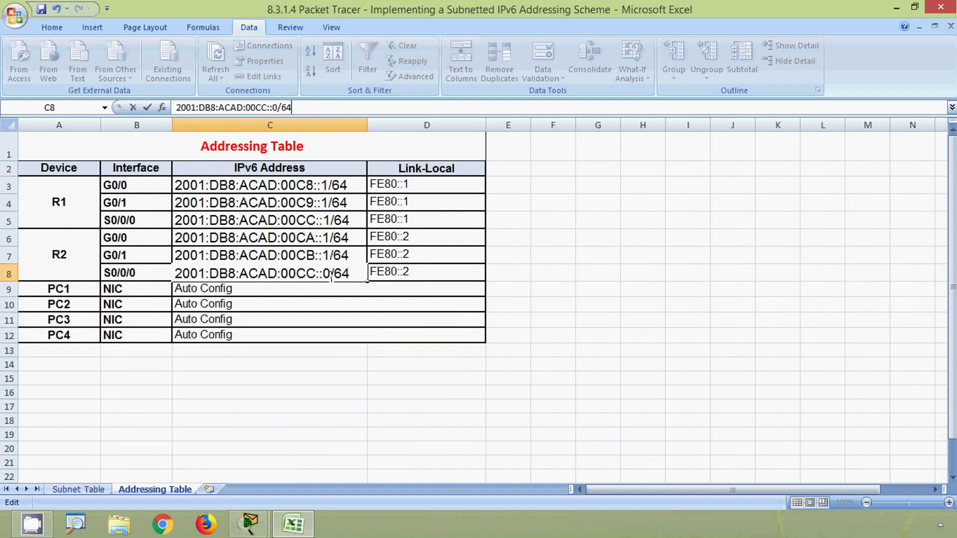
# Change the R2 S0/0/0 address to the second WAN host address, 2001:DB8:ACAD:00CC::2/64.
pyautogui.click(332, 270)
pyautogui.press('BackSpace')
pyautogui.write('2')
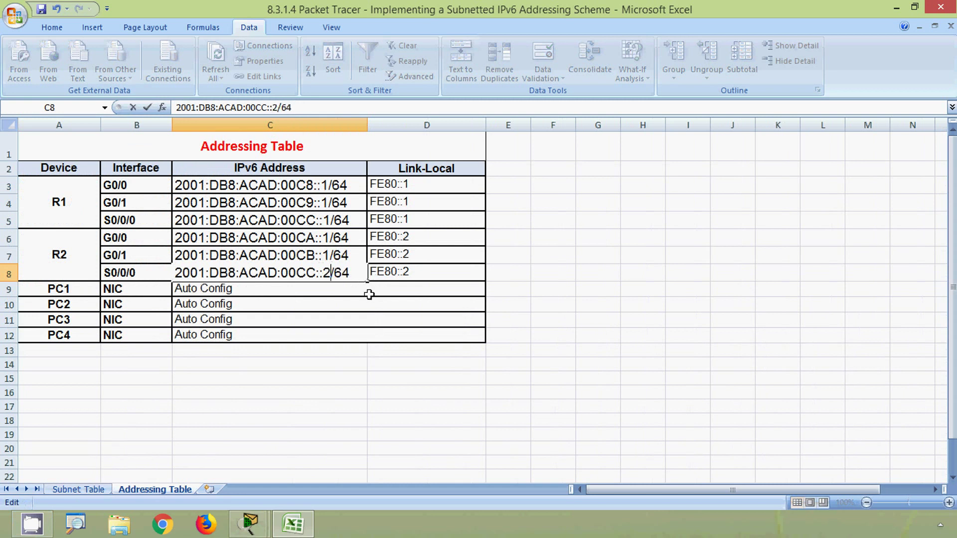
# Commit the R2 S0/0/0 address, then switch to Packet Tracer to read the router addressing instructions.
pyautogui.press('Tab')
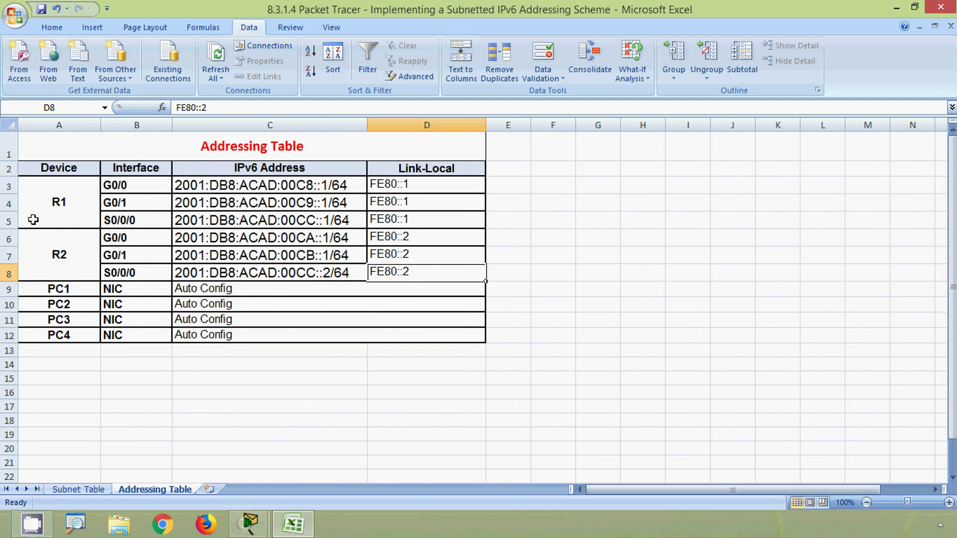
pyautogui.click(9, 221)
pyautogui.click(207, 222)
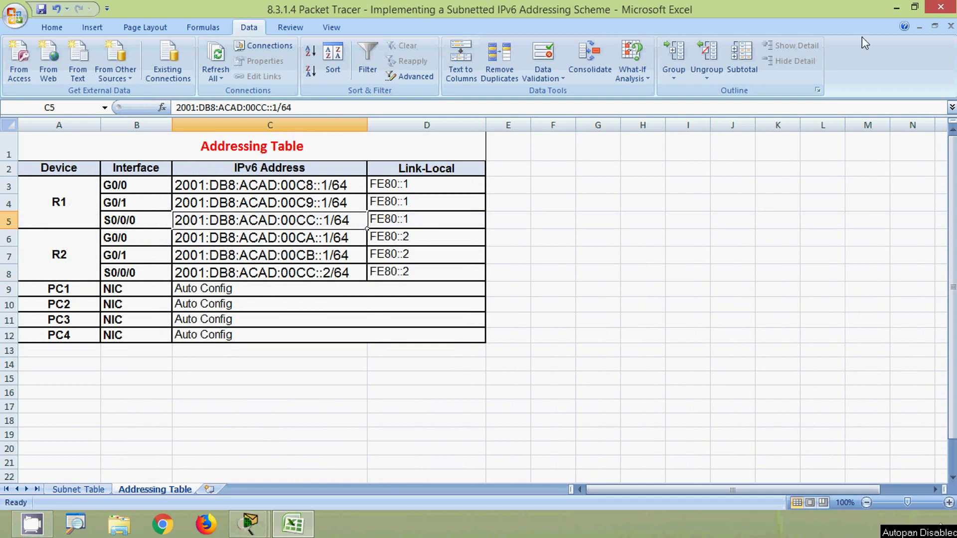
pyautogui.click(896, 7)
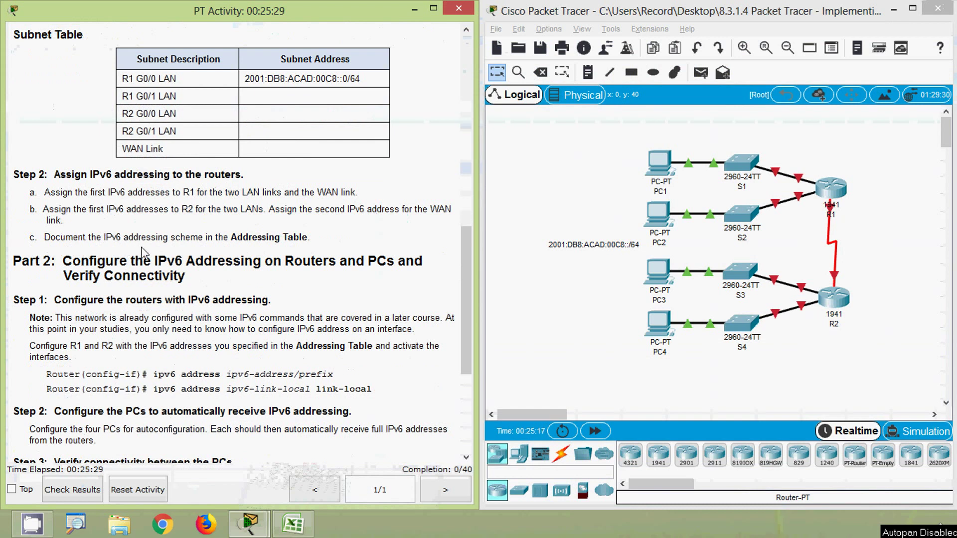
pyautogui.click(305, 529)
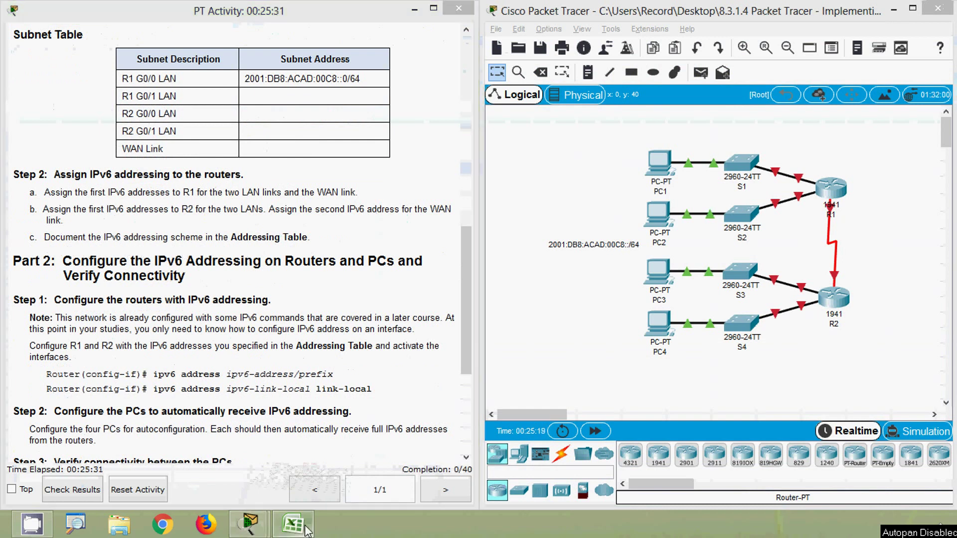
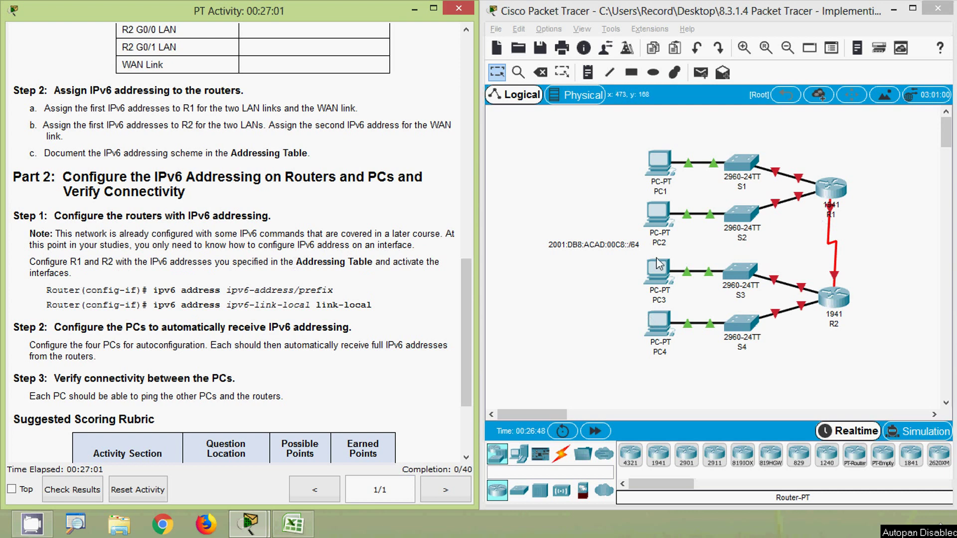
# Switch to Excel and copy the R1 G0/0 IPv6 address 2001:DB8:ACAD:00C8::1/64 from the Addressing Table.
pyautogui.click(305, 521)
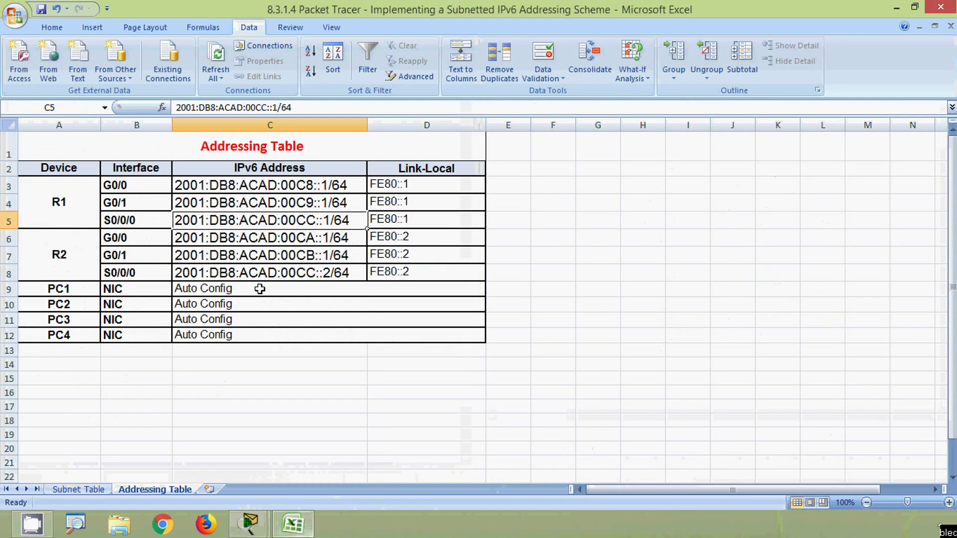
pyautogui.click(205, 187)
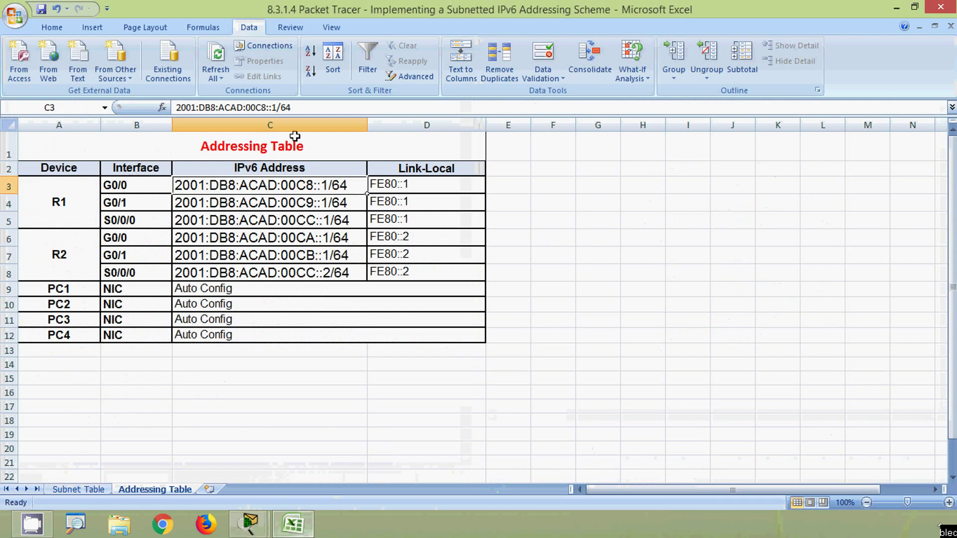
pyautogui.moveTo(301, 108); pyautogui.dragTo(164, 104)
pyautogui.hotkey('ctrl', 'c')
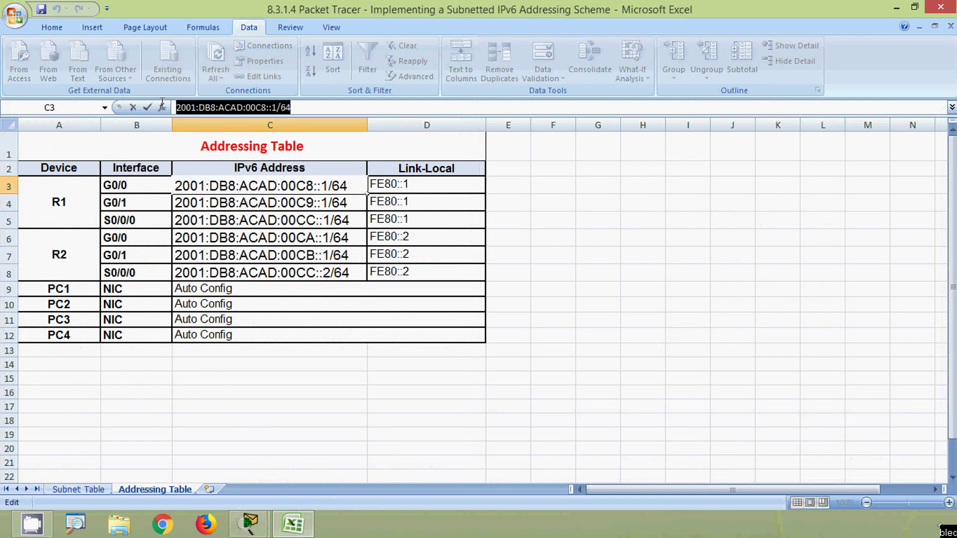
# Switch to Packet Tracer, open router R1's command line and enter global configuration mode with enable and configure terminal.
pyautogui.click(896, 8)
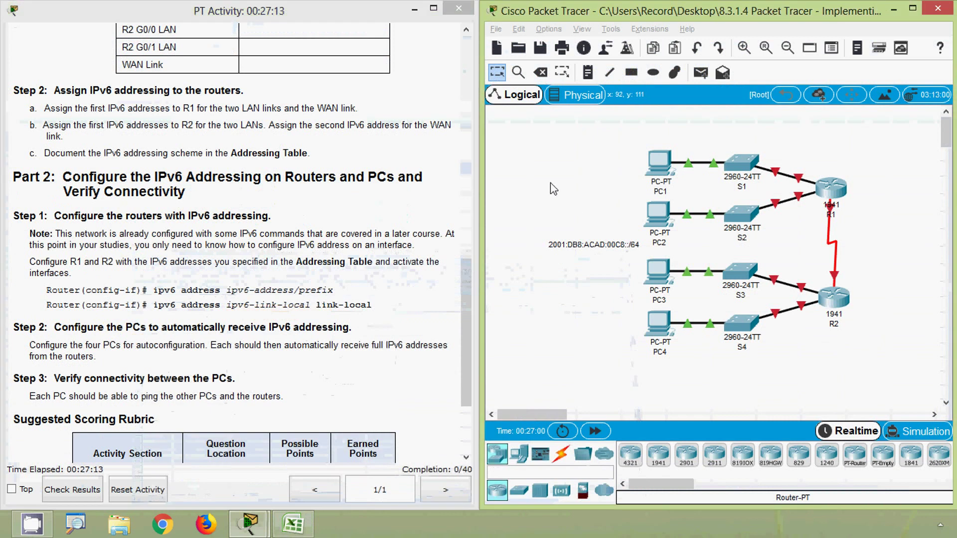
pyautogui.click(827, 192)
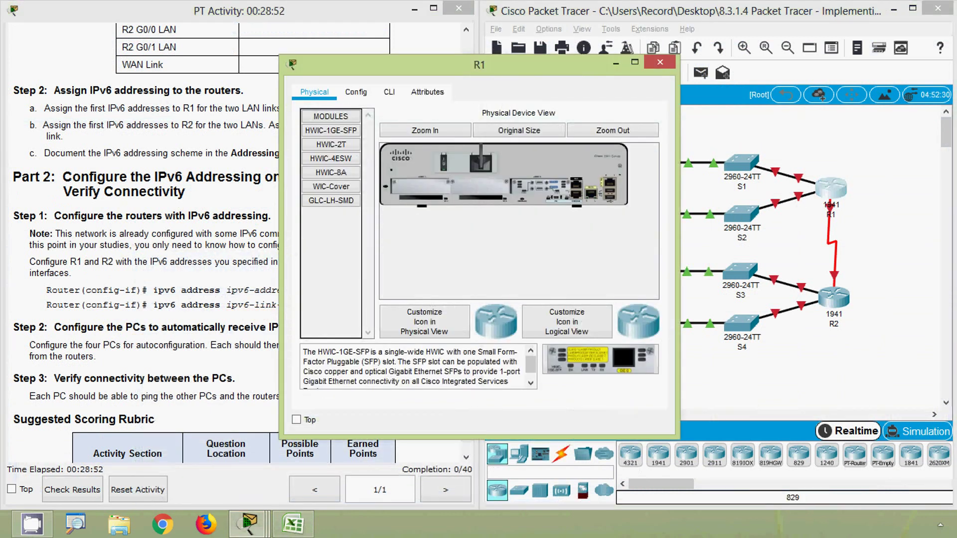
pyautogui.click(389, 92)
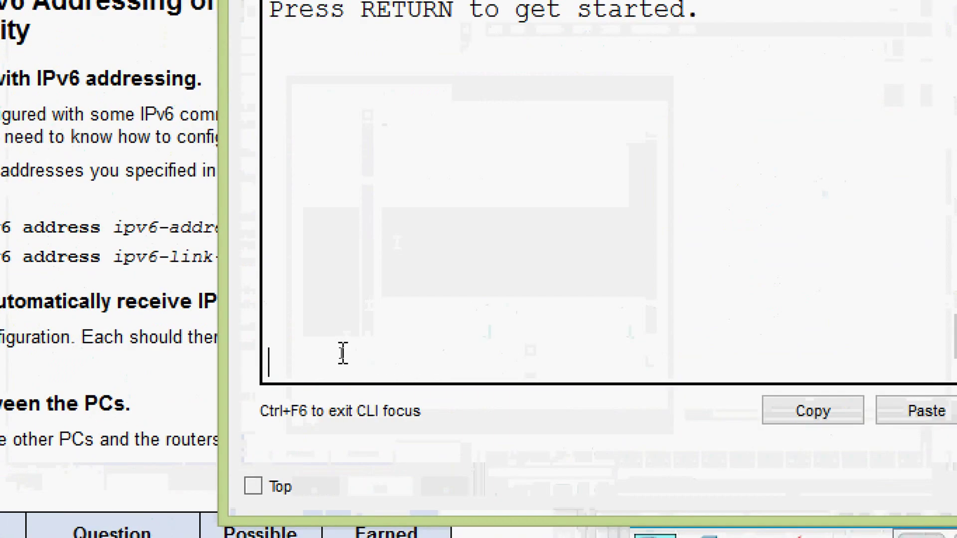
pyautogui.press('Return')
pyautogui.write('ena')
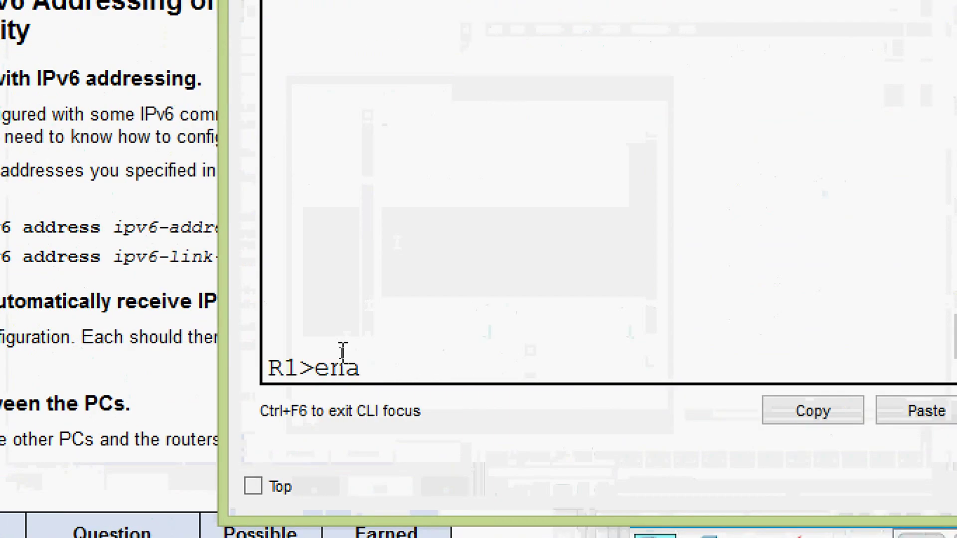
pyautogui.press('Tab')
pyautogui.press('Return')
pyautogui.write('conf')
pyautogui.press('Tab')
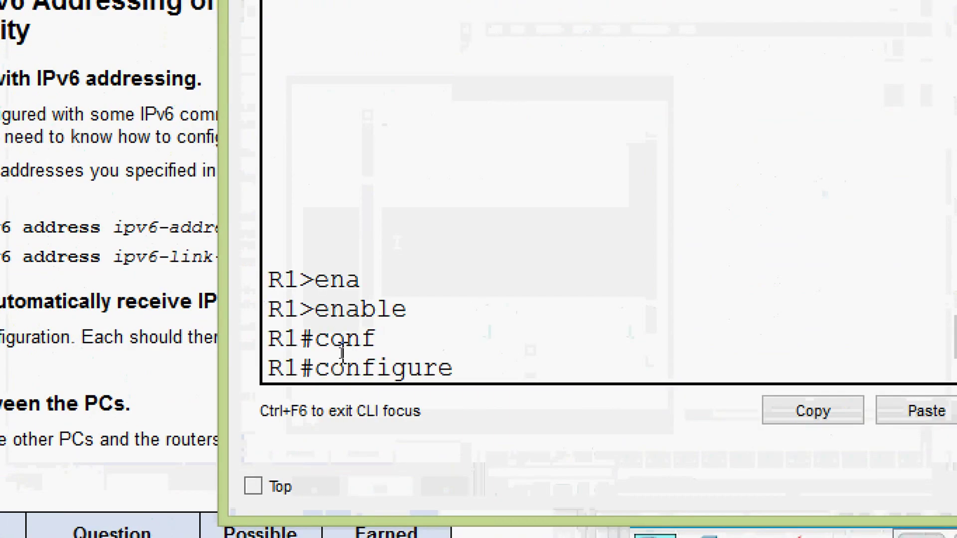
pyautogui.write('ter')
pyautogui.press('Tab')
pyautogui.press('Return')
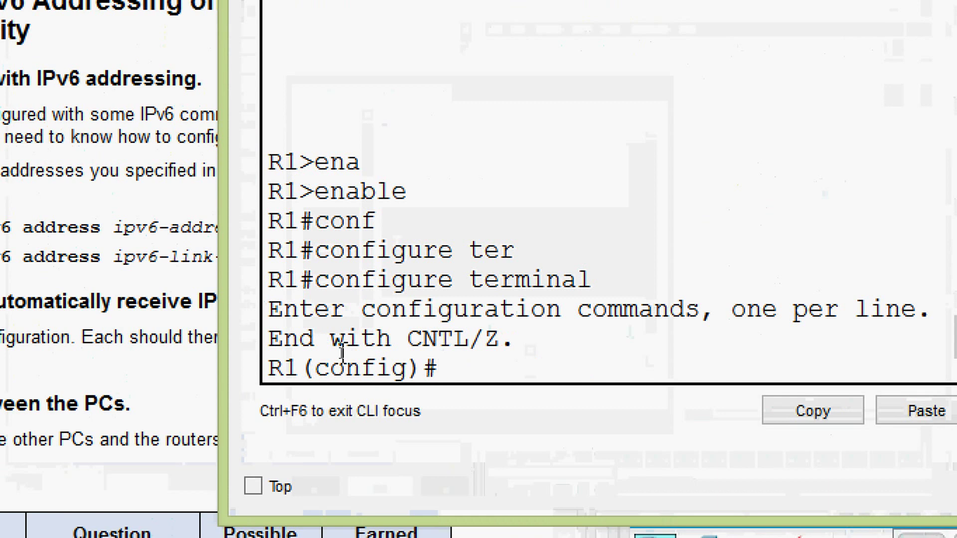
# Enter interface configuration mode for gigabitEthernet 0/0 on R1.
pyautogui.write('inter')
pyautogui.press('Tab')
pyautogui.write('g')
pyautogui.press('Tab')
pyautogui.write('0')
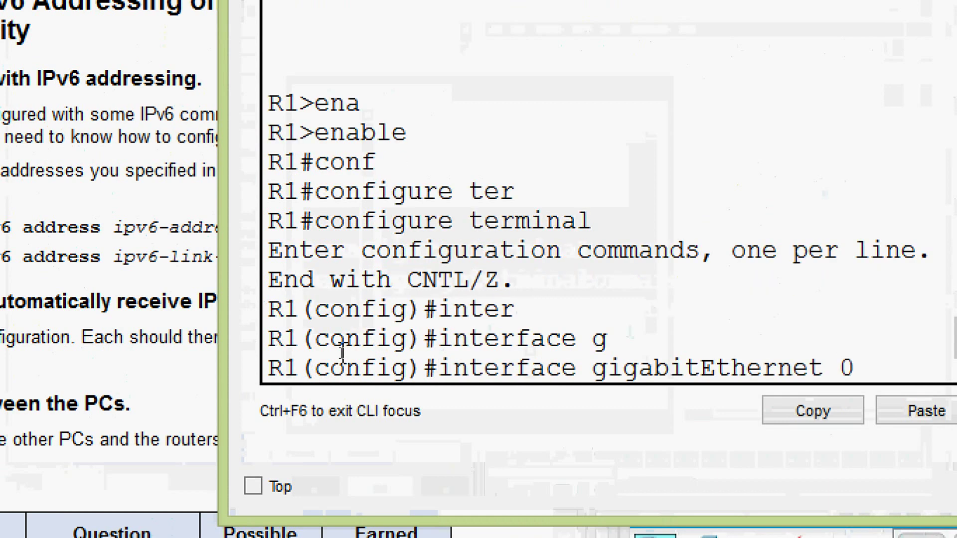
pyautogui.write('/0')
pyautogui.press('Return')
# Assign the copied IPv6 address 2001:DB8:ACAD:00C8::1/64 to R1's G0/0 interface with the ipv6 address command.
pyautogui.write('ipav')
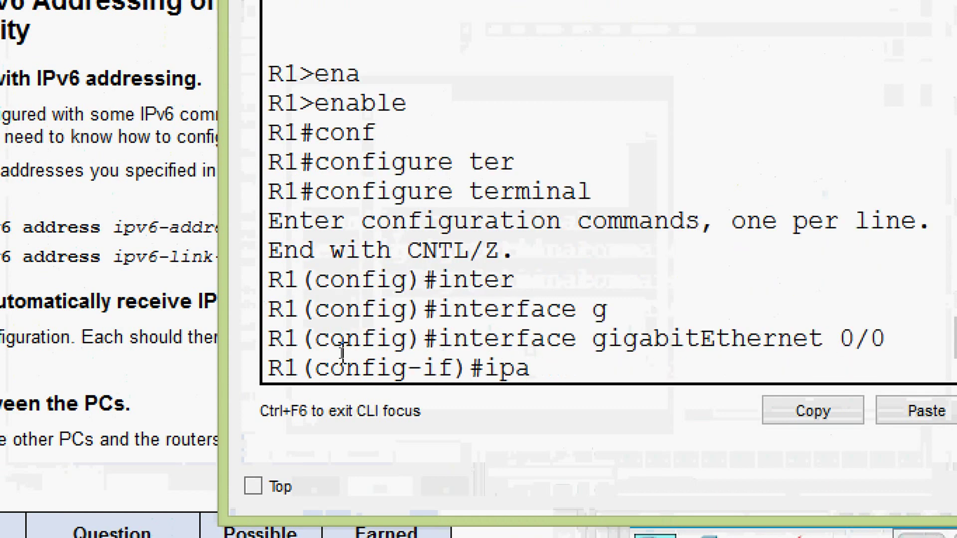
pyautogui.press('BackSpace')
pyautogui.press('BackSpace')
pyautogui.write('v')
pyautogui.press('Tab')
pyautogui.write('a')
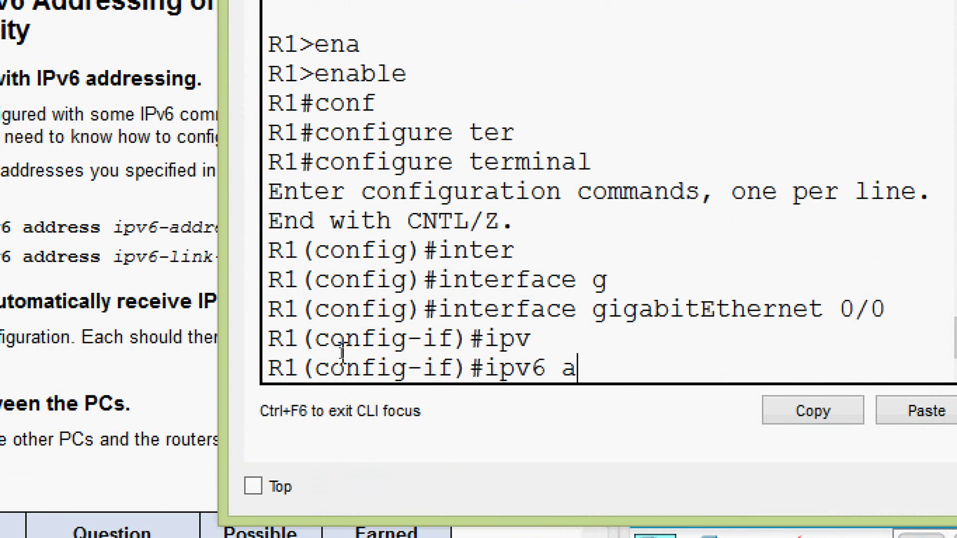
pyautogui.write('d')
pyautogui.press('Tab')
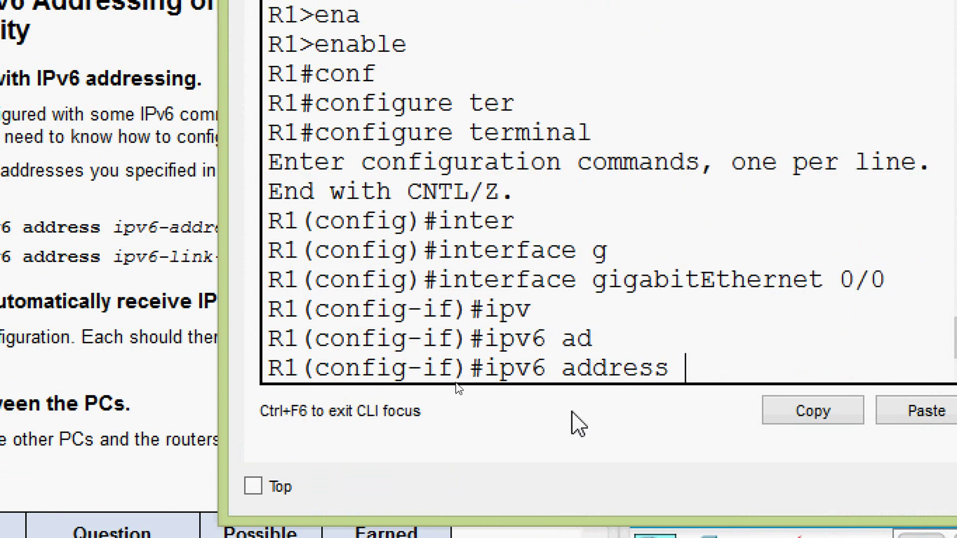
pyautogui.click(846, 428)
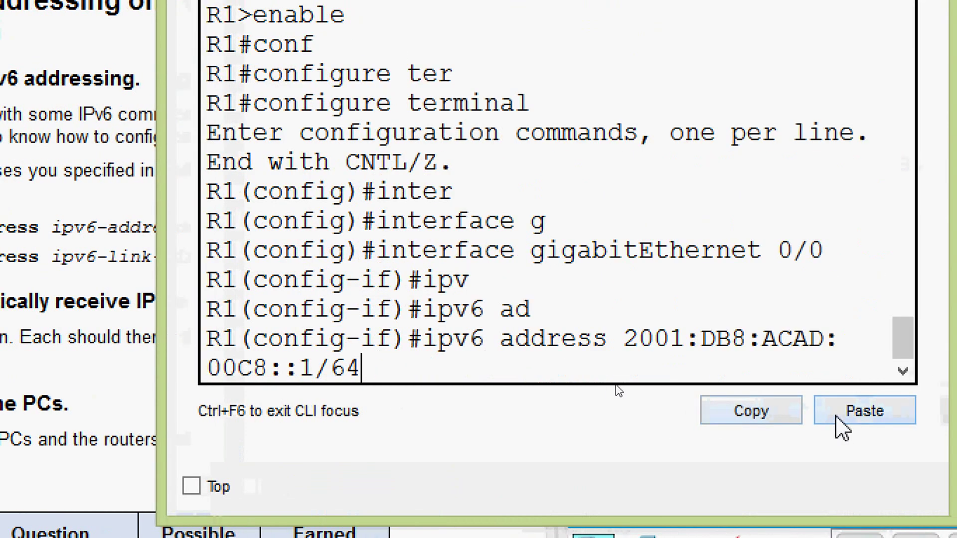
pyautogui.press('Return')
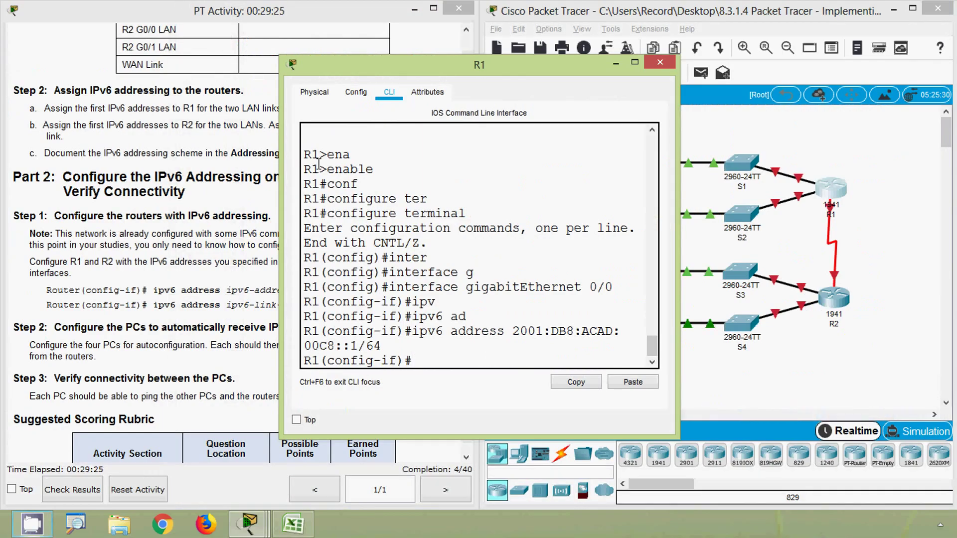
# Check the link-local command syntax in the instructions, copy R1 G0/0's link-local address FE80::1 from Excel and return to R1's command line.
pyautogui.click(180, 291)
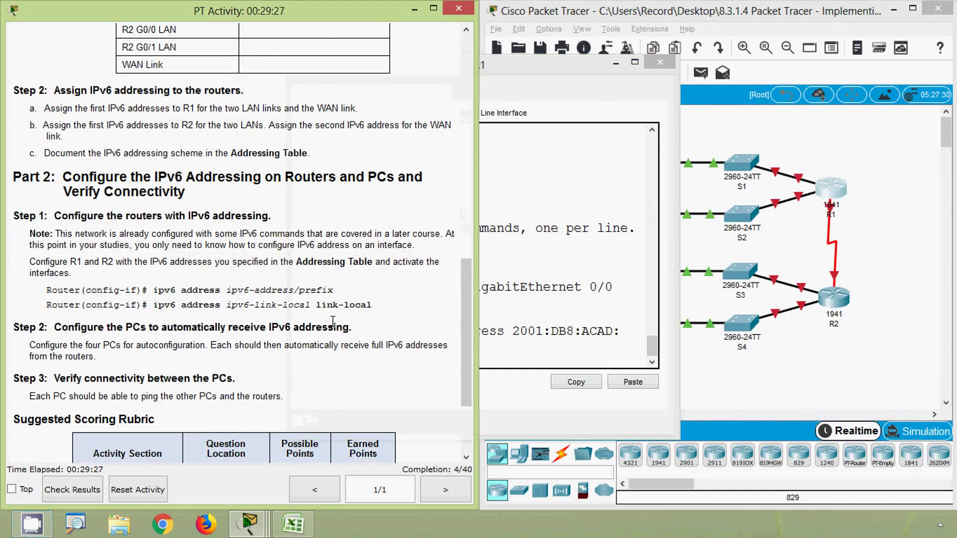
pyautogui.click(569, 310)
pyautogui.click(293, 523)
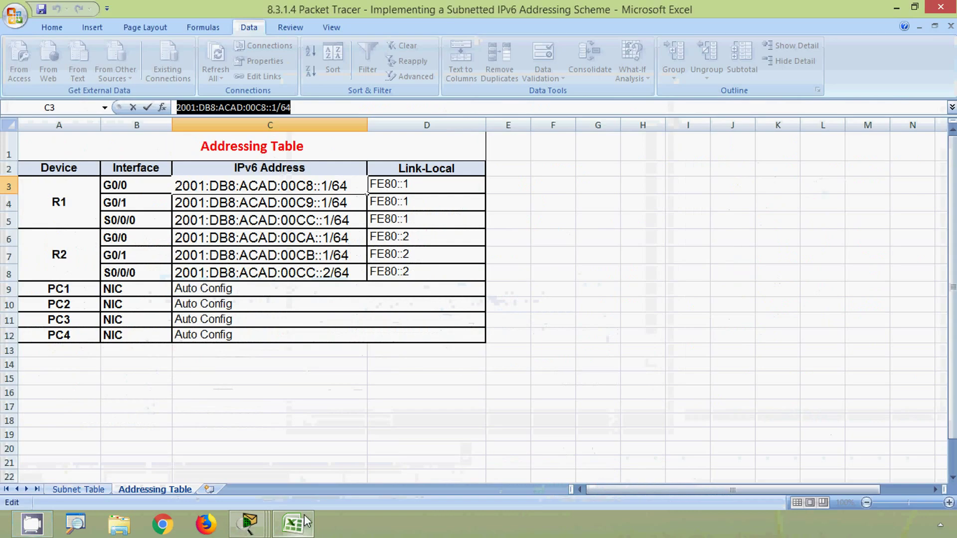
pyautogui.click(422, 189)
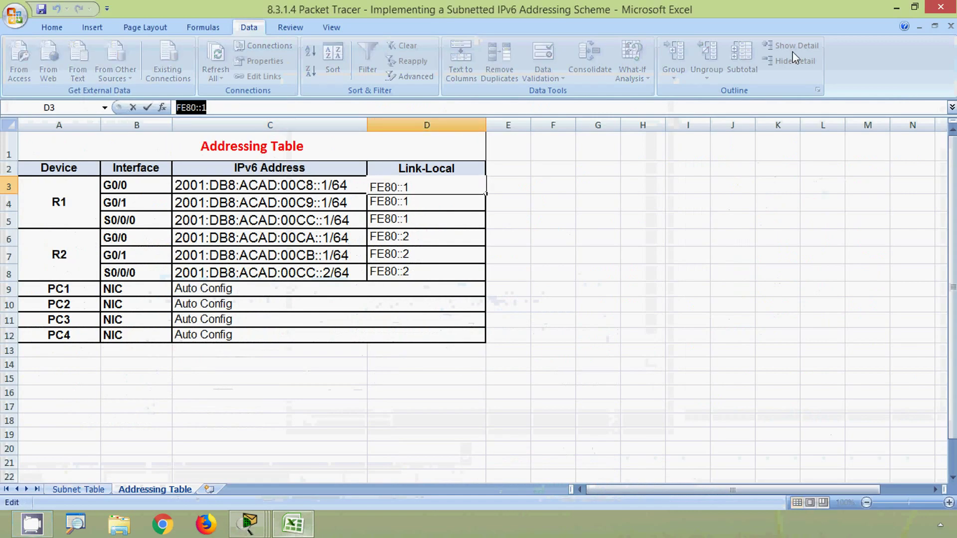
pyautogui.hotkey('alt', 'Tab')
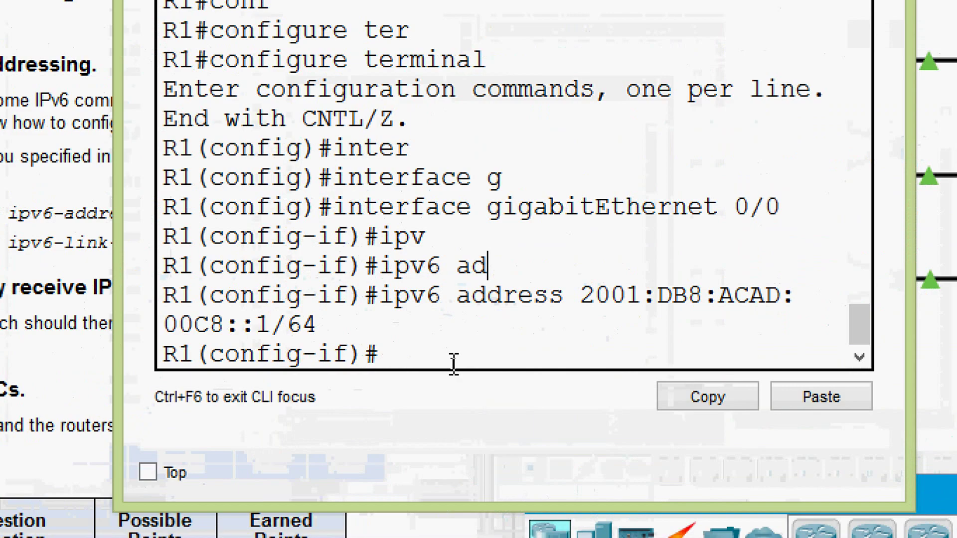
# Set R1 G0/0's link-local address with the command ipv6 address FE80::1 link-local.
pyautogui.write('ipv')
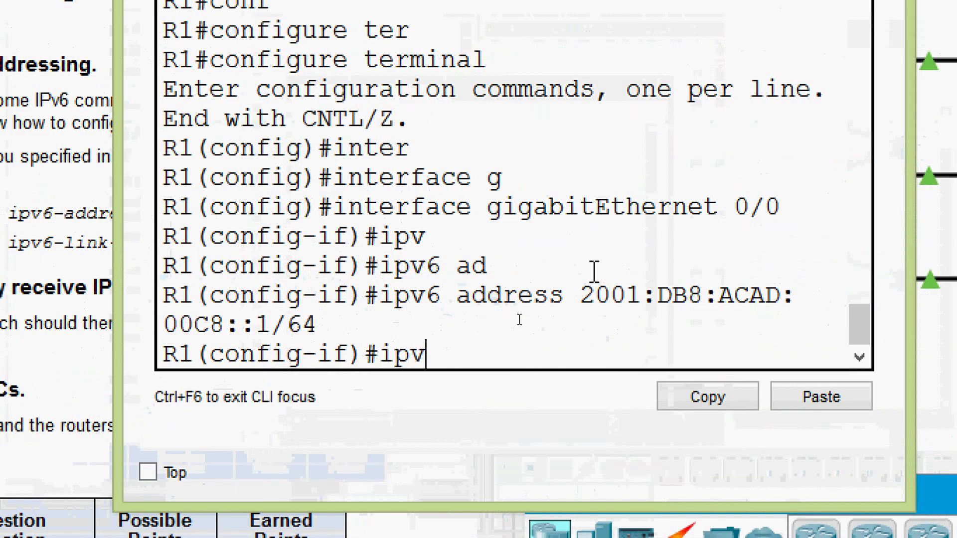
pyautogui.press('Tab')
pyautogui.write('ad')
pyautogui.press('Tab')
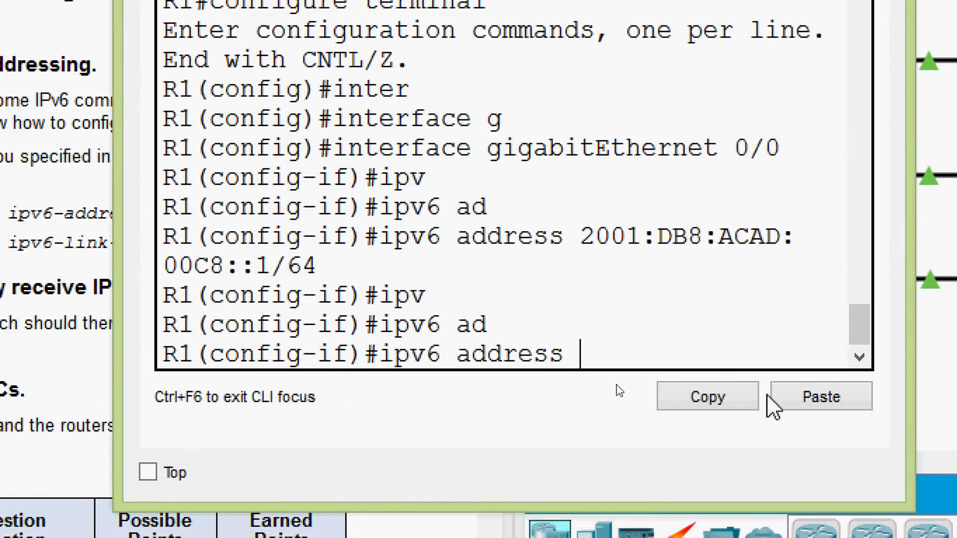
pyautogui.click(797, 401)
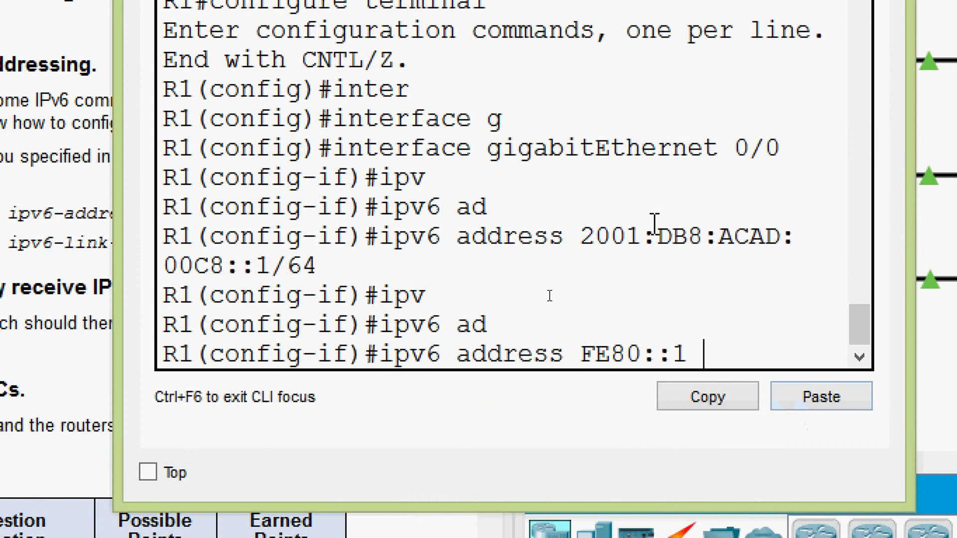
pyautogui.write('link')
pyautogui.press('Tab')
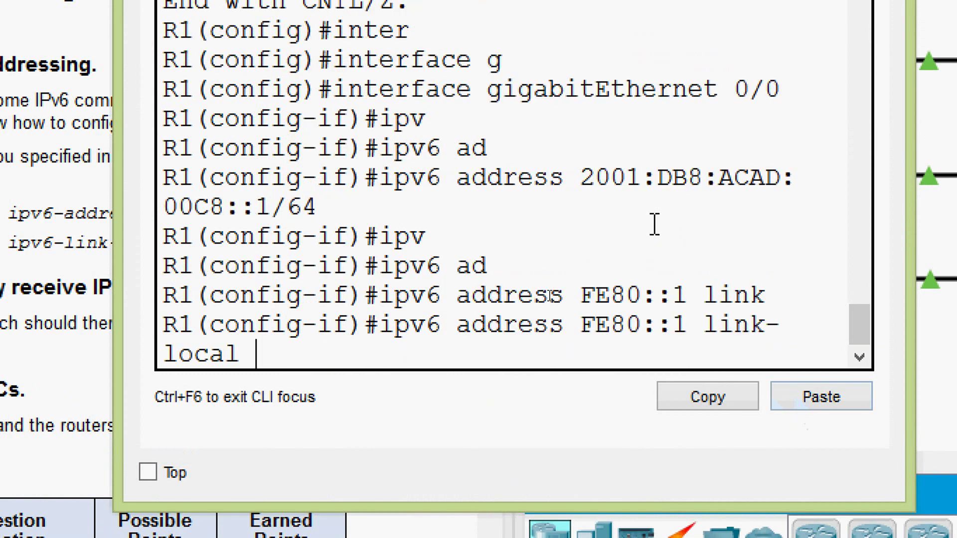
pyautogui.press('Return')
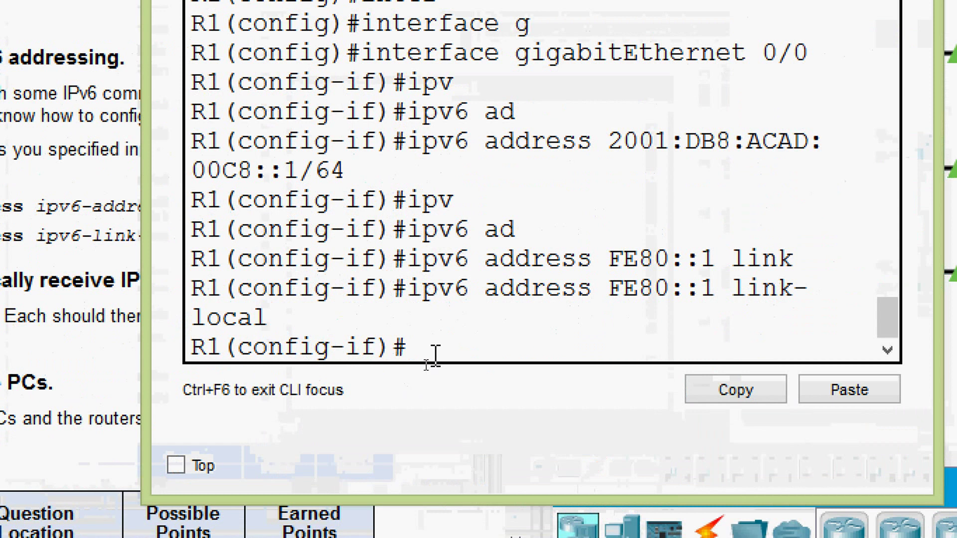
# Activate R1's G0/0 interface with no shutdown and check its link to S1 in the topology.
pyautogui.write('no sh')
pyautogui.press('Tab')
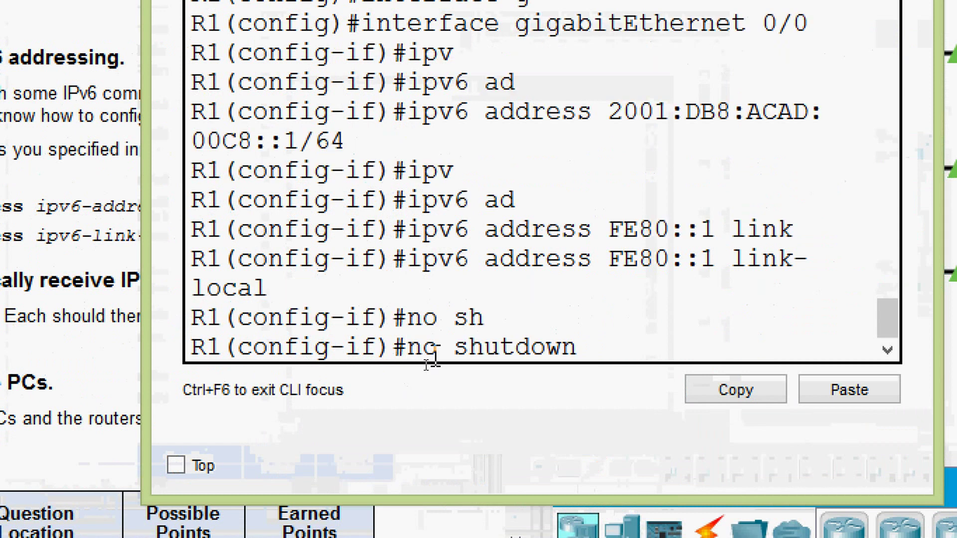
pyautogui.press('Return')
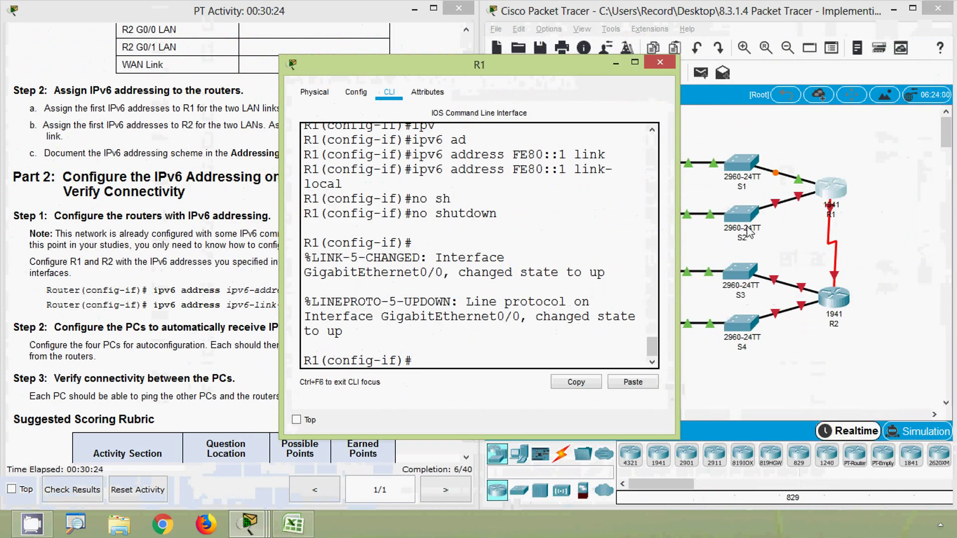
pyautogui.click(822, 148)
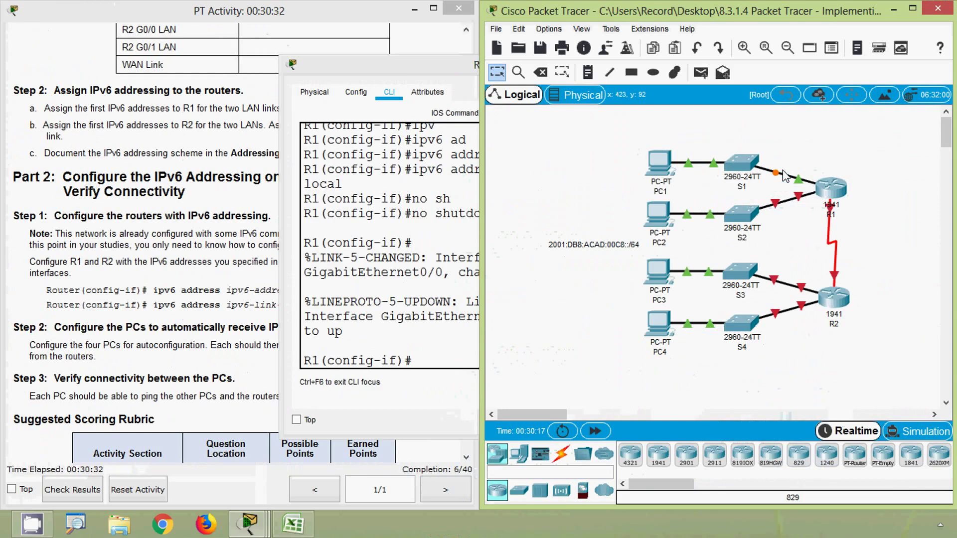
pyautogui.click(359, 214)
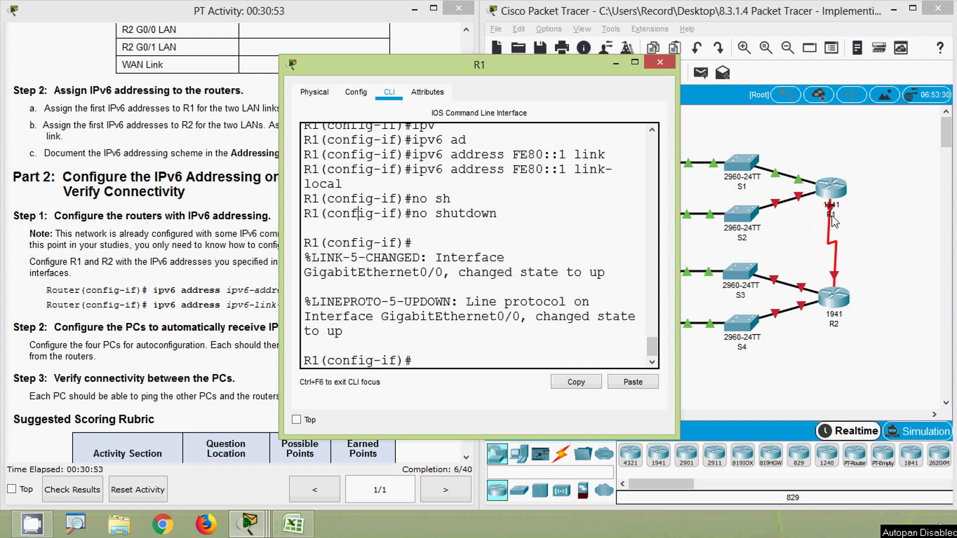
# Copy R1 G0/1's IPv6 address 2001:DB8:ACAD:00C9::1/64 from the Excel Addressing Table and return to R1's command line in Packet Tracer.
pyautogui.click(299, 523)
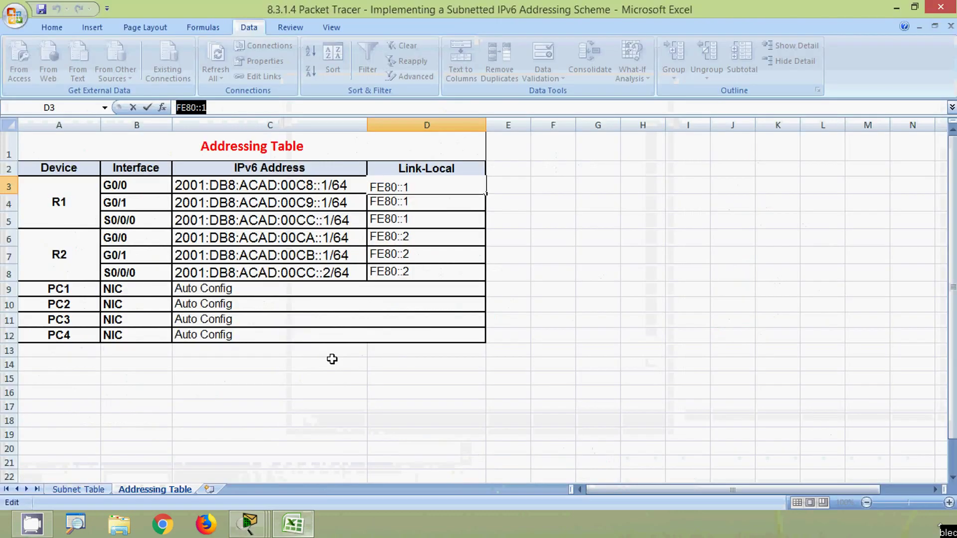
pyautogui.click(283, 209)
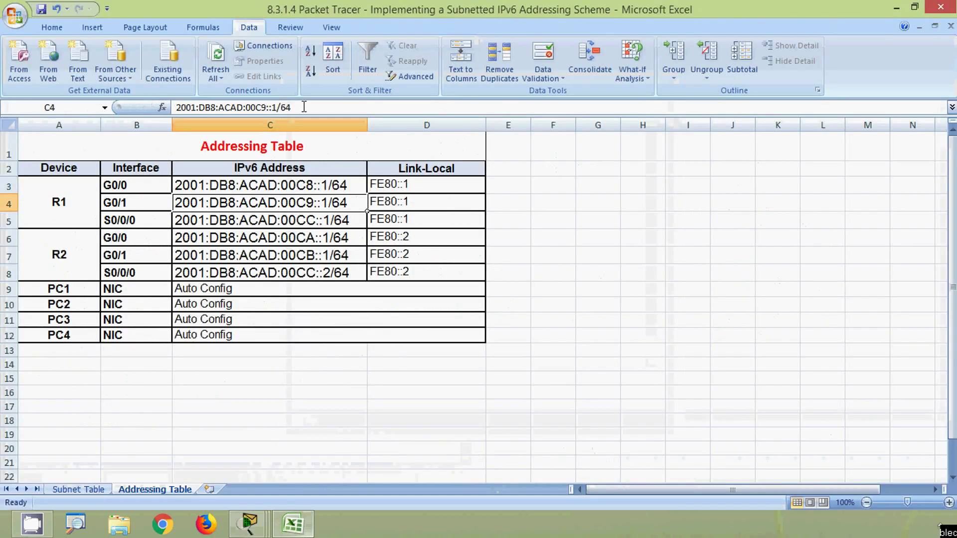
pyautogui.moveTo(291, 107); pyautogui.dragTo(158, 104)
pyautogui.hotkey('ctrl', 'c')
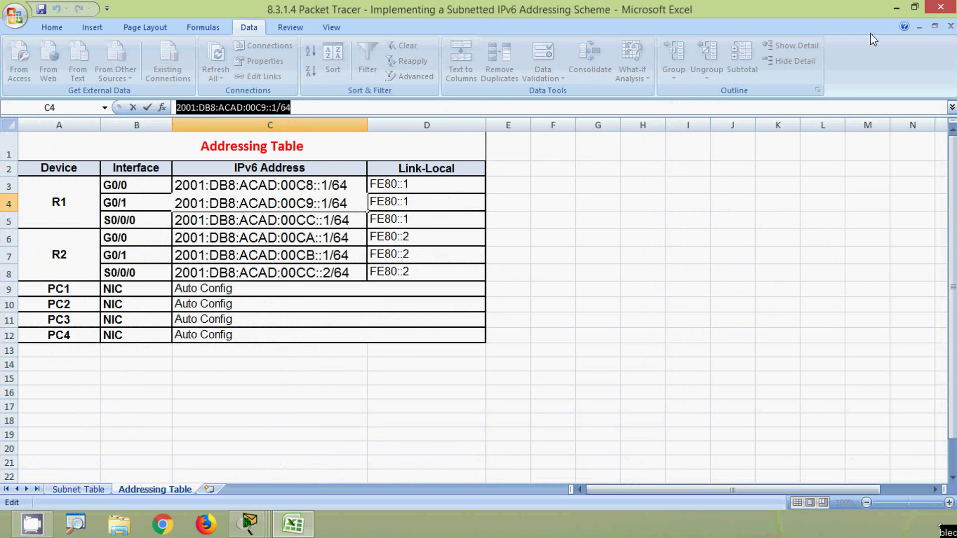
pyautogui.click(895, 12)
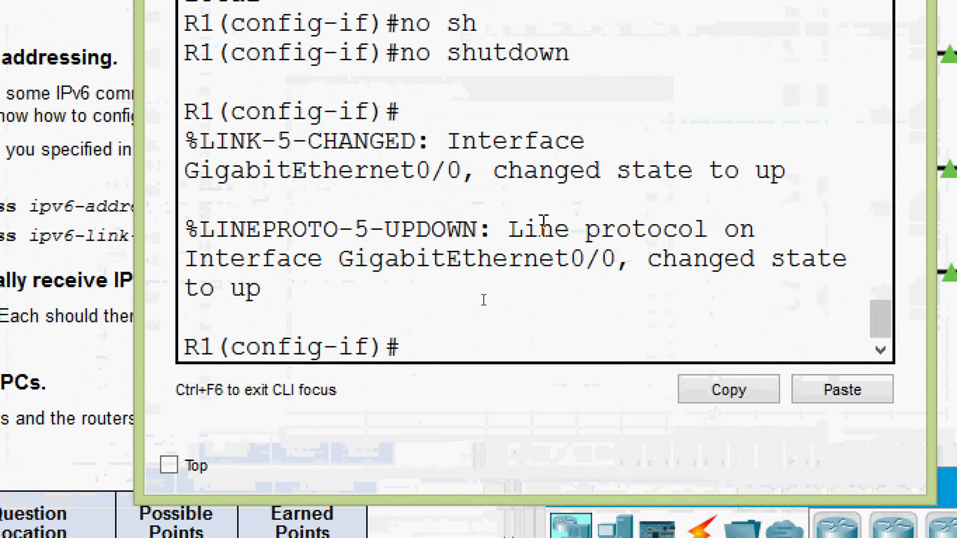
# Exit the current interface on R1 and enter configuration mode for interface gigabitEthernet 0/1.
pyautogui.write('exit')
pyautogui.press('Return')
pyautogui.write('inter')
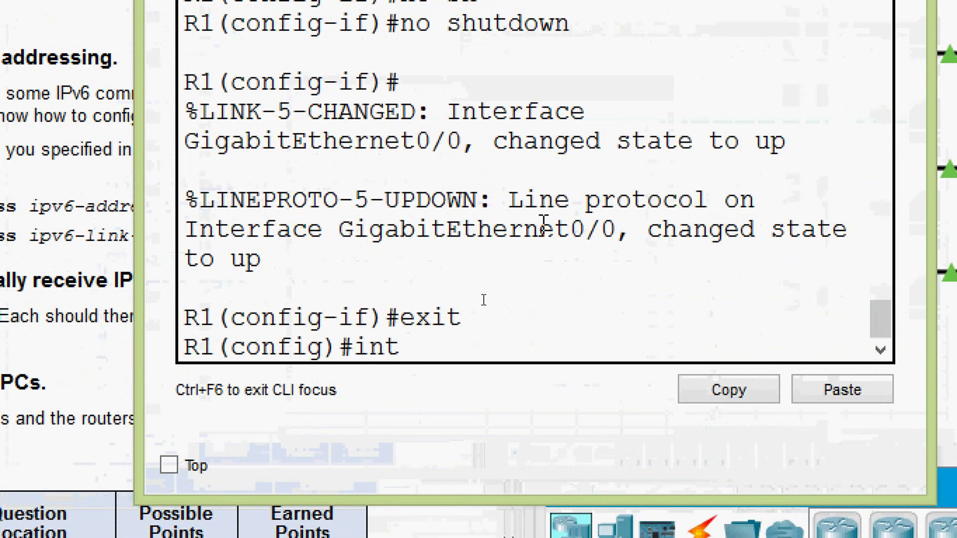
pyautogui.press('Tab')
pyautogui.write('g')
pyautogui.press('Tab')
pyautogui.write('0')
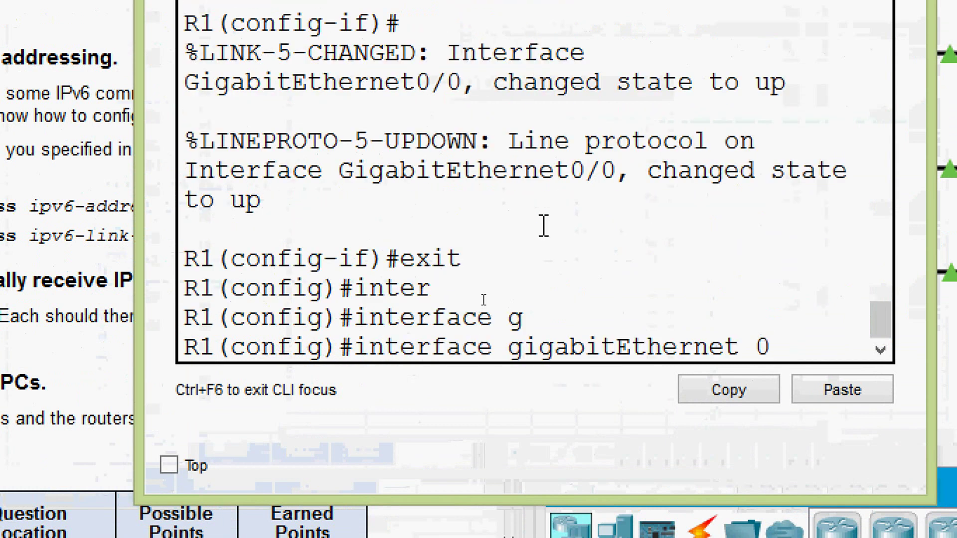
pyautogui.write('/1')
pyautogui.press('Return')
# Assign the copied IPv6 address 2001:DB8:ACAD:00C9::1/64 to R1's G0/1 interface with the ipv6 address command.
pyautogui.write('ipv')
pyautogui.press('Tab')
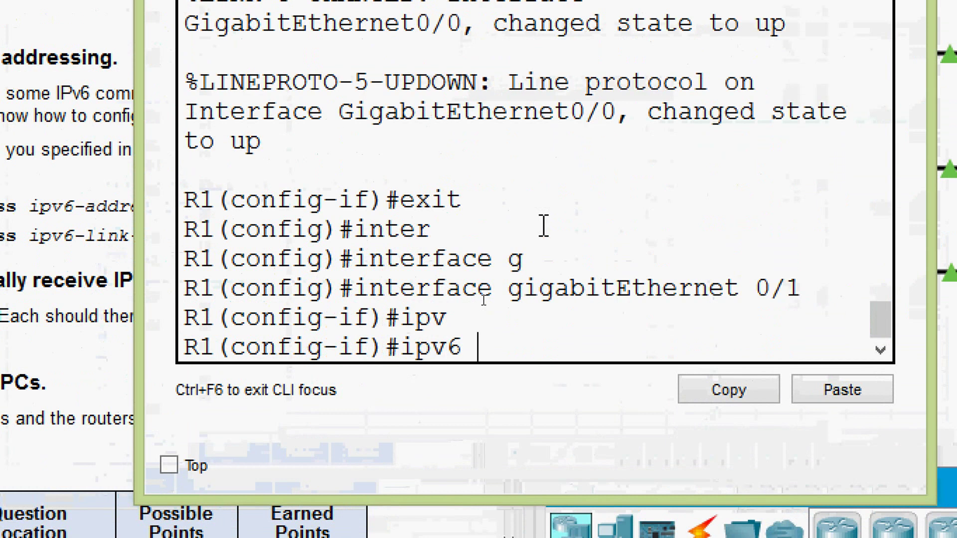
pyautogui.write('ad')
pyautogui.press('Tab')
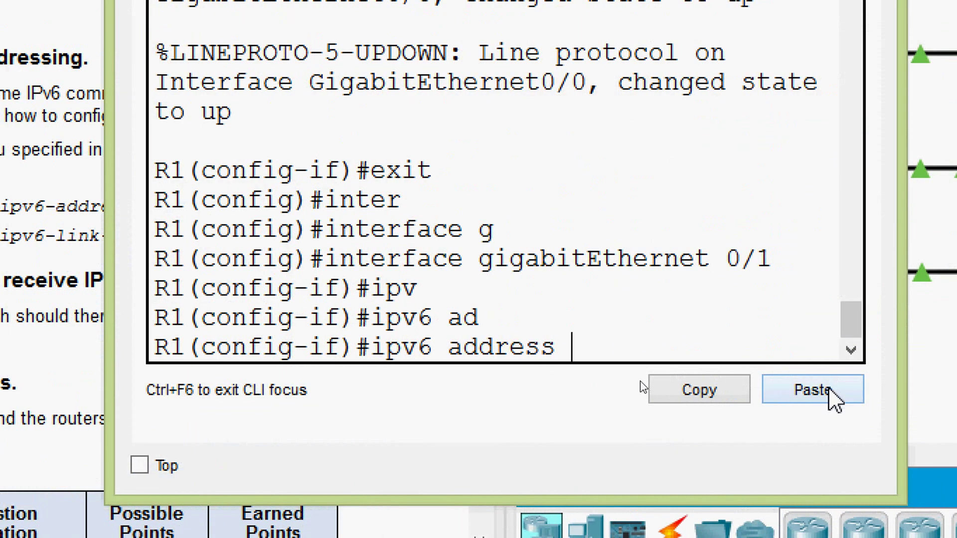
pyautogui.click(856, 399)
pyautogui.press('Return')
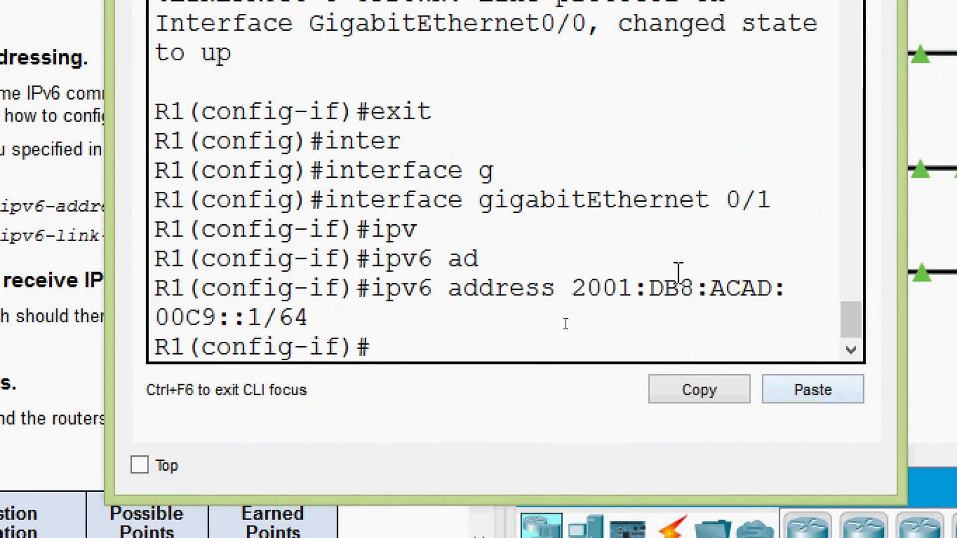
# Set R1 G0/1's link-local address by reusing the earlier command ipv6 address FE80::1 link-local.
pyautogui.write('ipv')
pyautogui.press('Tab')
pyautogui.write('ad')
pyautogui.press('Tab')
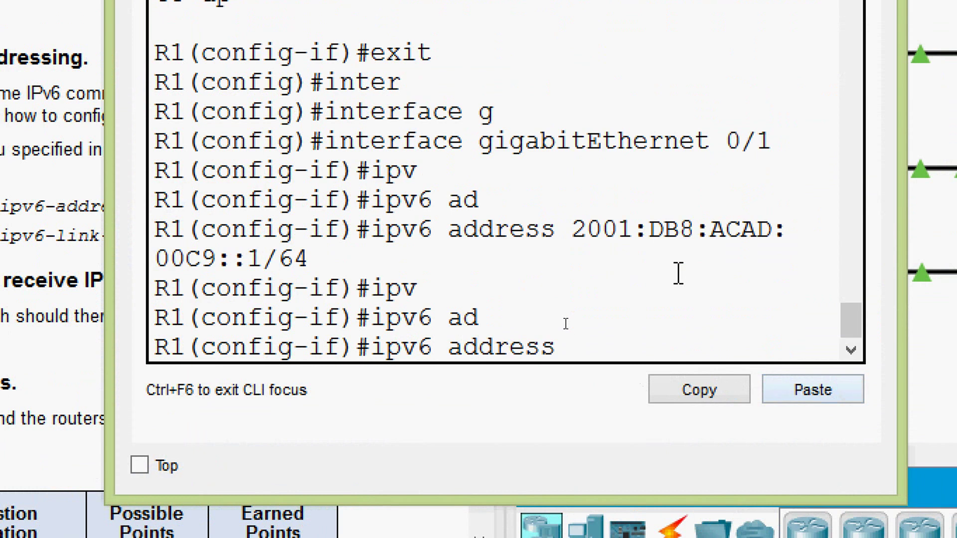
pyautogui.press('Up')
pyautogui.press('Up')
pyautogui.press('Up')
pyautogui.press('Up')
pyautogui.press('Up')
pyautogui.press('Up')
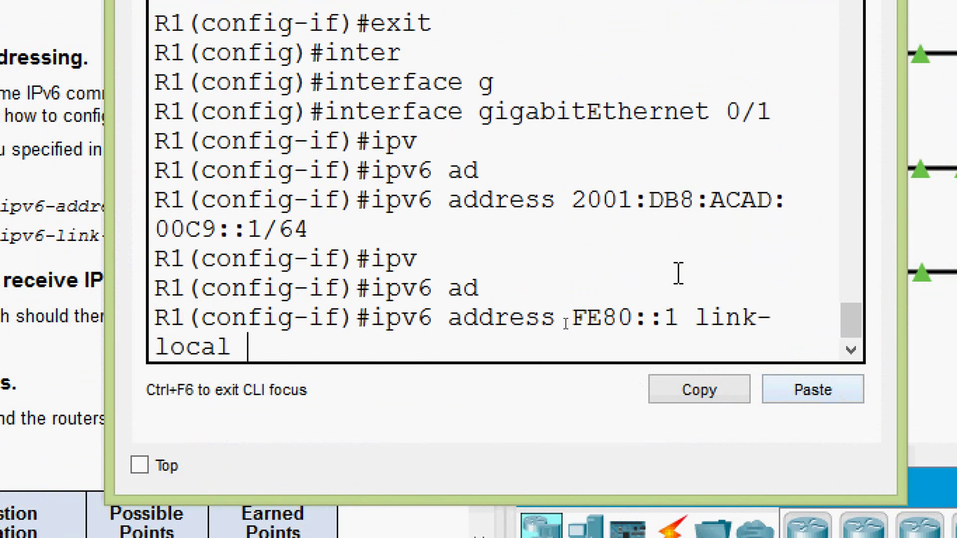
pyautogui.press('Down')
pyautogui.press('Return')
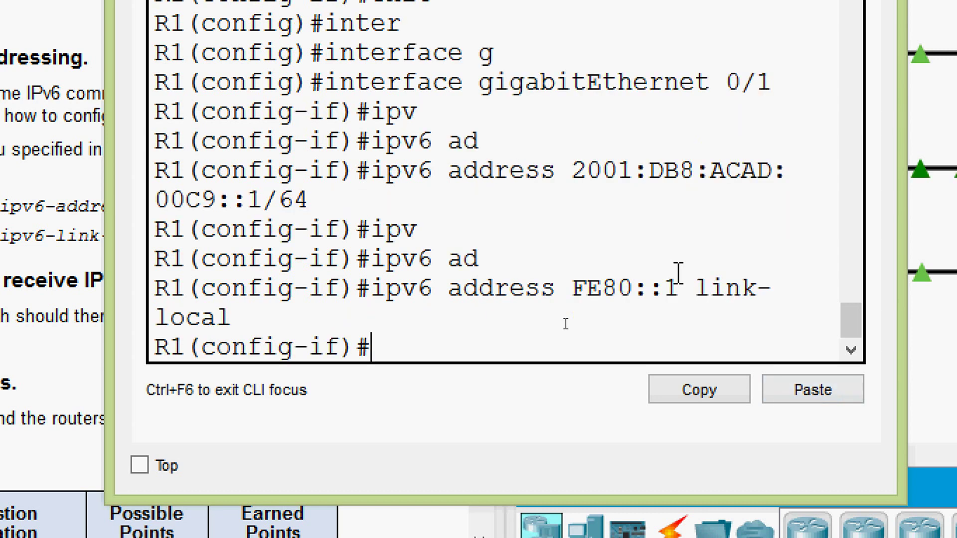
# Activate R1's G0/1 interface with no shutdown and check its link to S2 in the topology.
pyautogui.write('no sh')
pyautogui.press('Tab')
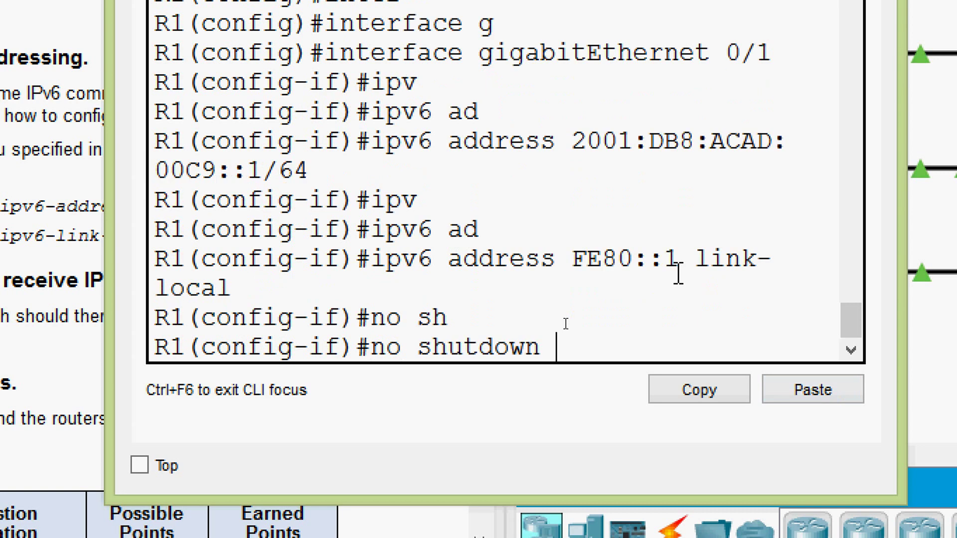
pyautogui.press('Return')
pyautogui.press('Return')
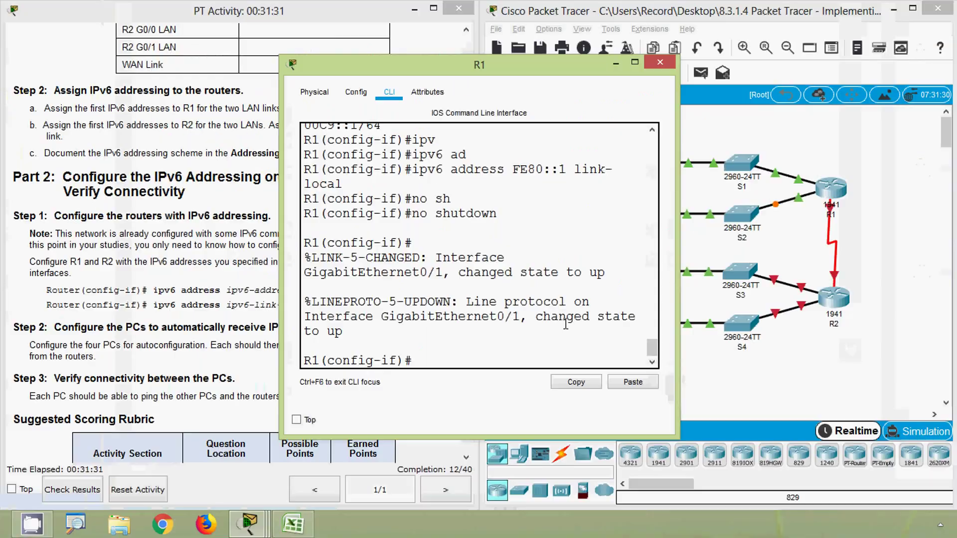
pyautogui.click(893, 230)
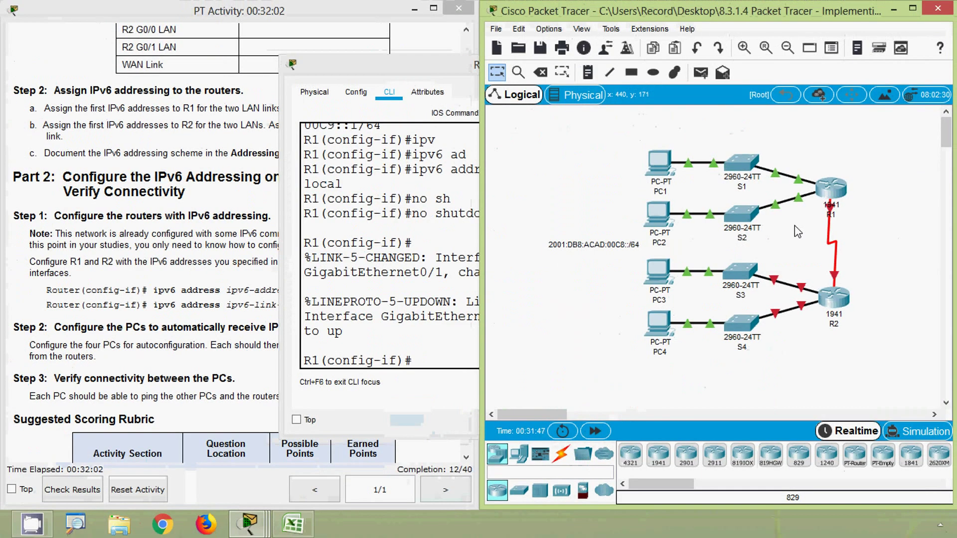
pyautogui.click(752, 149)
pyautogui.click(869, 259)
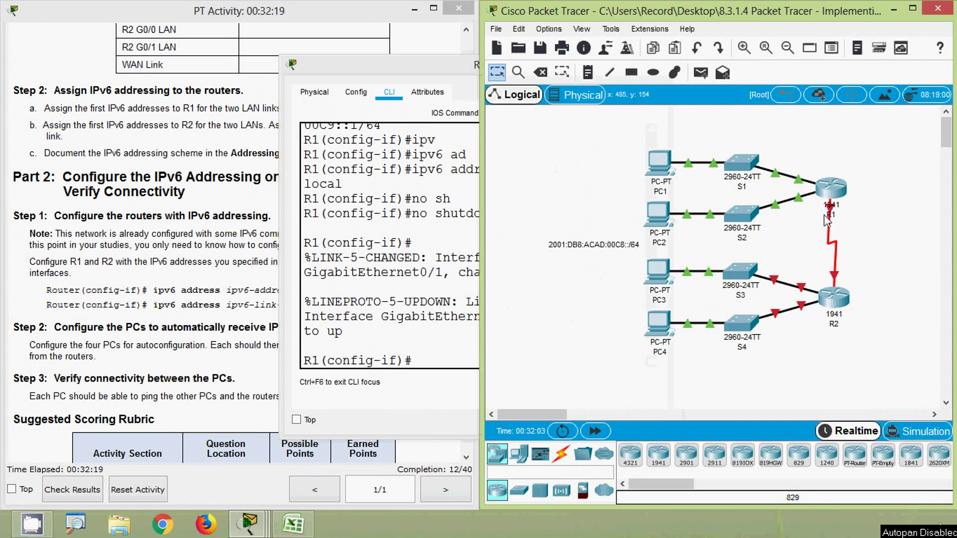
# Copy R1 S0/0/0's IPv6 address 2001:DB8:ACAD:00CC::1/64 from the Excel Addressing Table and return to R1's command line in Packet Tracer.
pyautogui.click(293, 524)
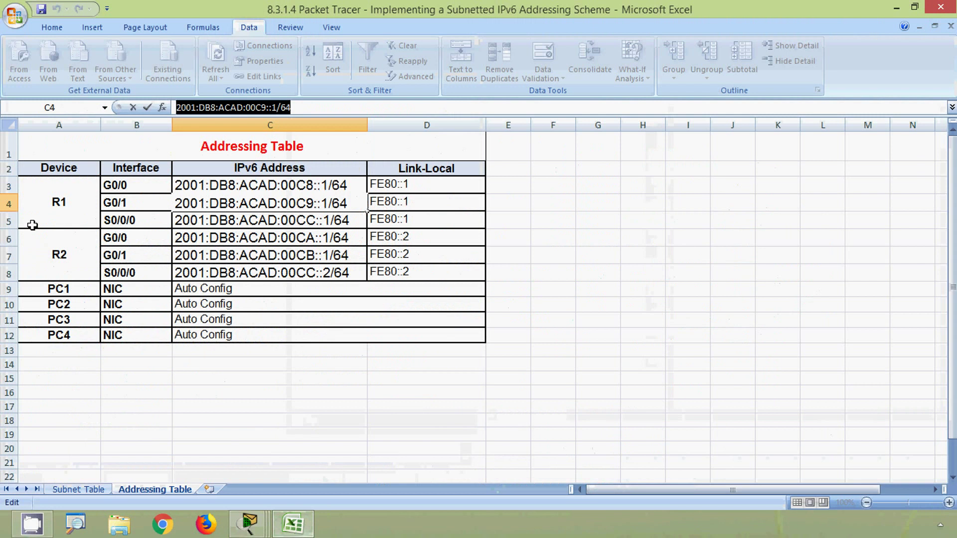
pyautogui.click(8, 221)
pyautogui.click(210, 222)
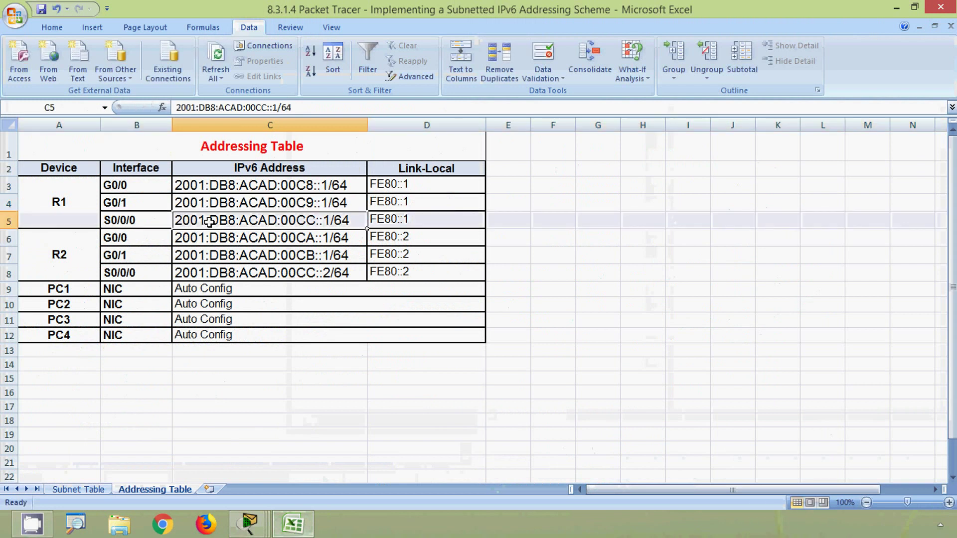
pyautogui.moveTo(307, 106); pyautogui.dragTo(176, 107)
pyautogui.hotkey('ctrl', 'c')
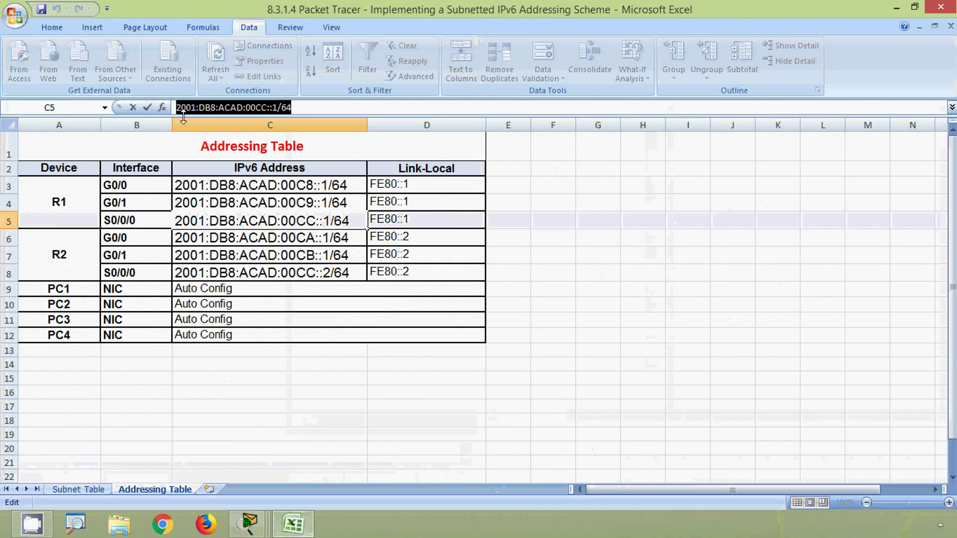
pyautogui.click(896, 9)
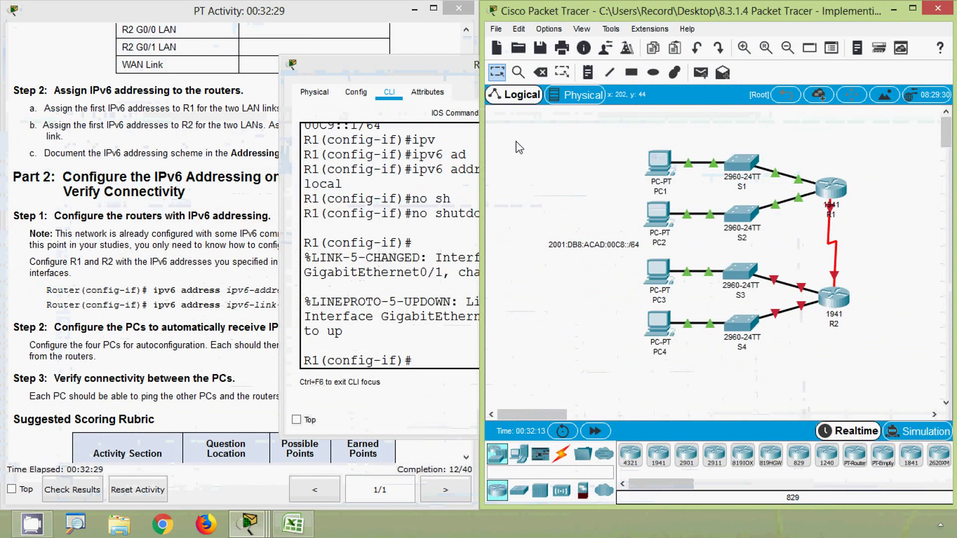
pyautogui.click(407, 152)
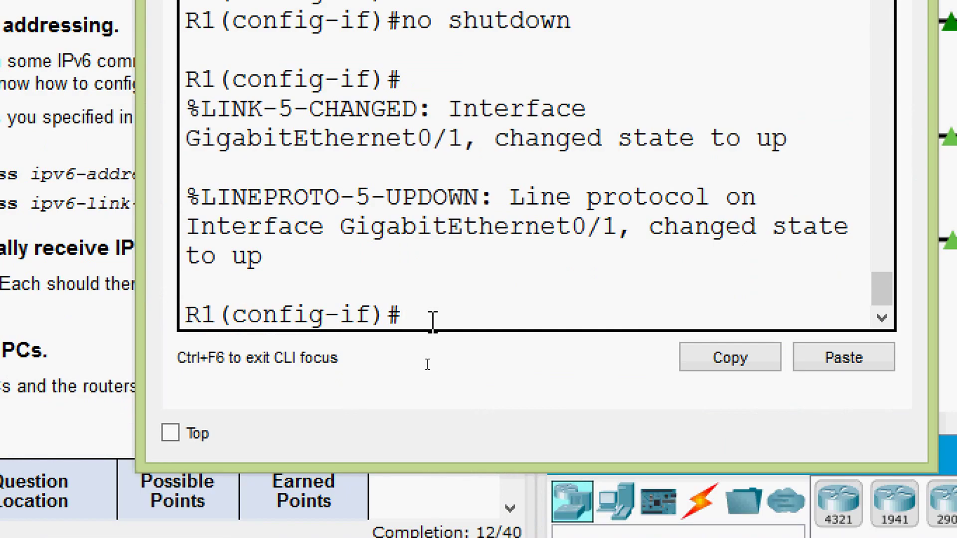
# Exit the G0/1 interface on R1 and enter configuration mode for interface serial 0/0/0.
pyautogui.write('exit')
pyautogui.press('Return')
pyautogui.write('inter')
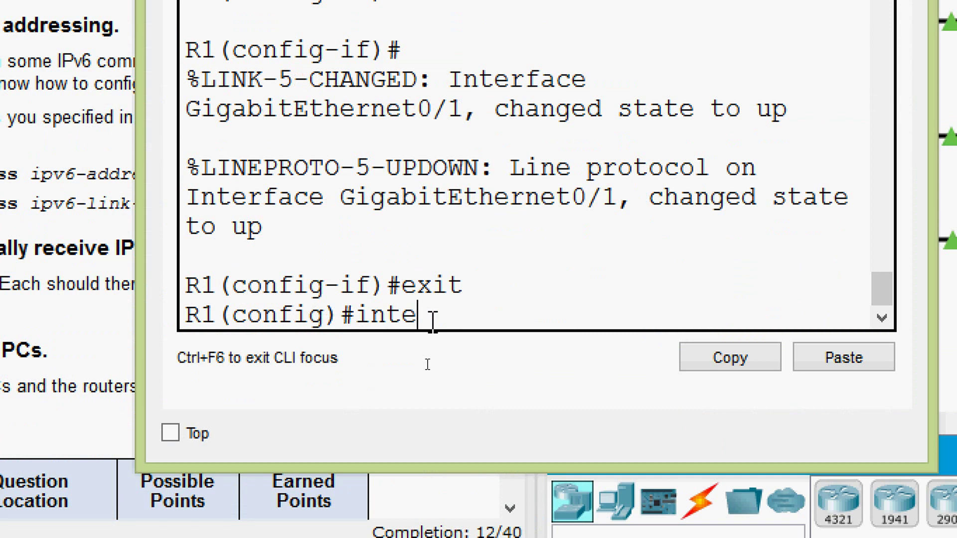
pyautogui.press('Tab')
pyautogui.write('ser')
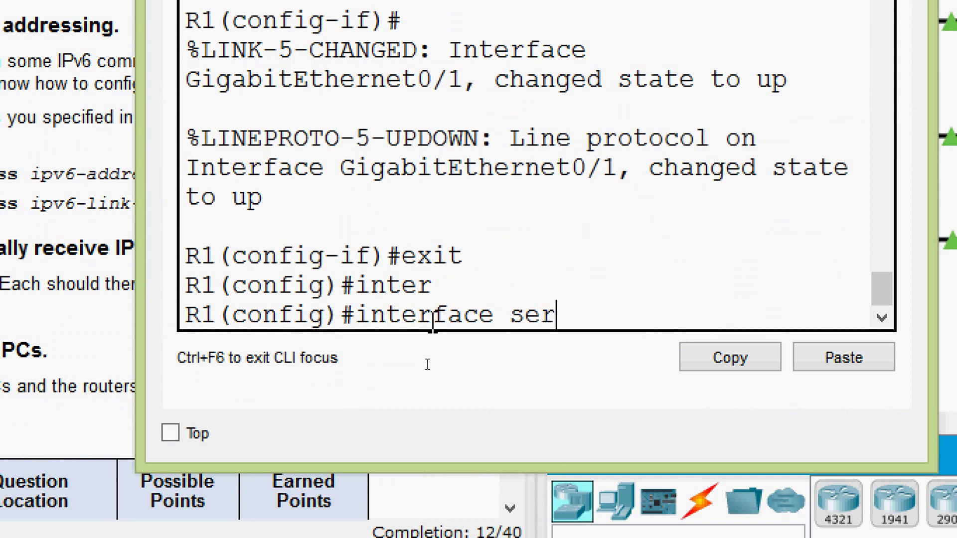
pyautogui.press('Tab')
pyautogui.write('0/0/0')
pyautogui.press('Return')
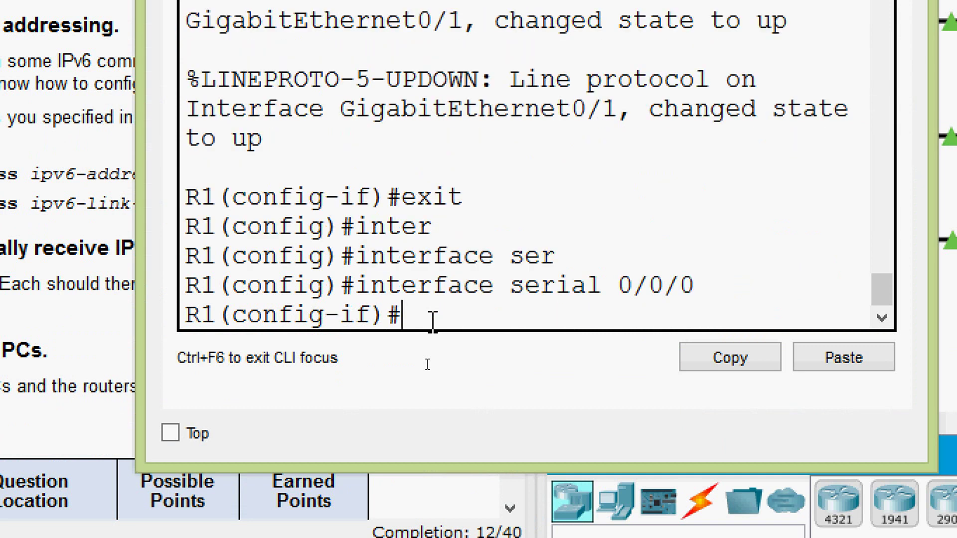
# Assign the copied IPv6 address 2001:DB8:ACAD:00CC::1/64 to R1's S0/0/0 interface with the ipv6 address command.
pyautogui.write('ipv')
pyautogui.press('Tab')
pyautogui.write('ad')
pyautogui.press('Tab')
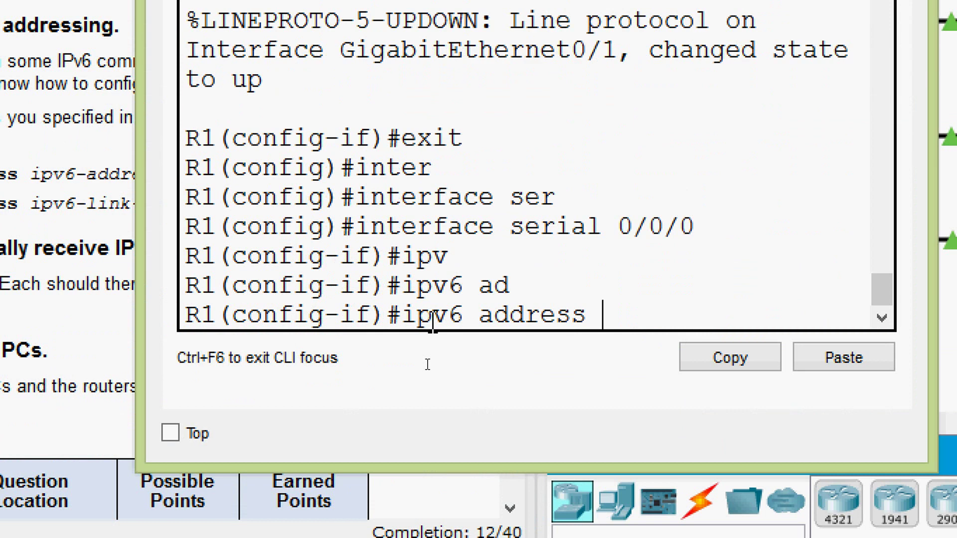
pyautogui.click(833, 359)
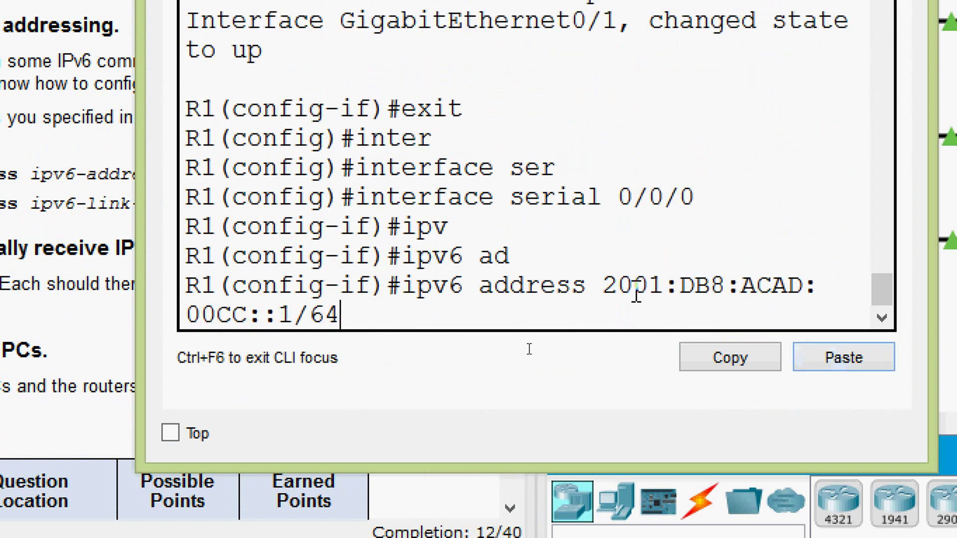
pyautogui.press('Return')
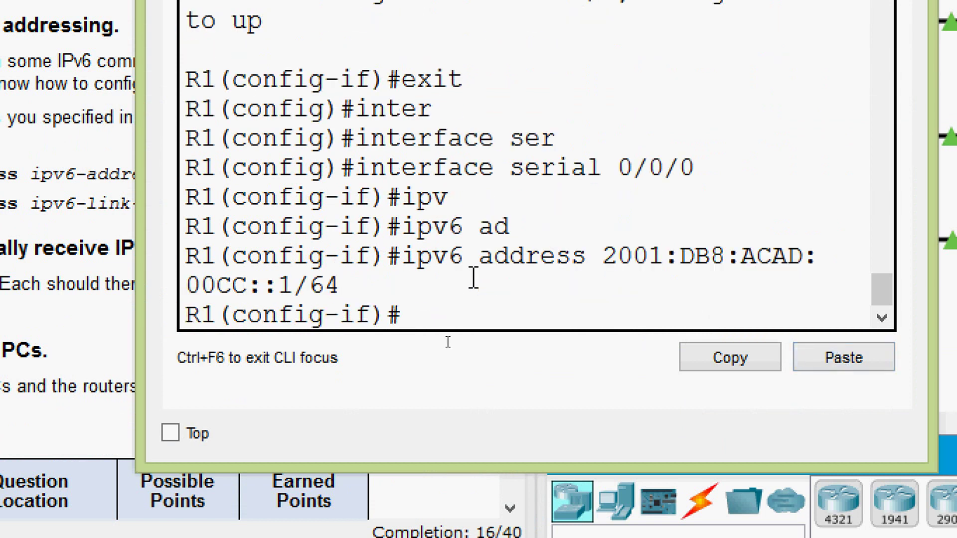
# Set R1 S0/0/0's link-local address by recalling the command ipv6 address FE80::1 link-local.
pyautogui.write('ipv')
pyautogui.press('Tab')
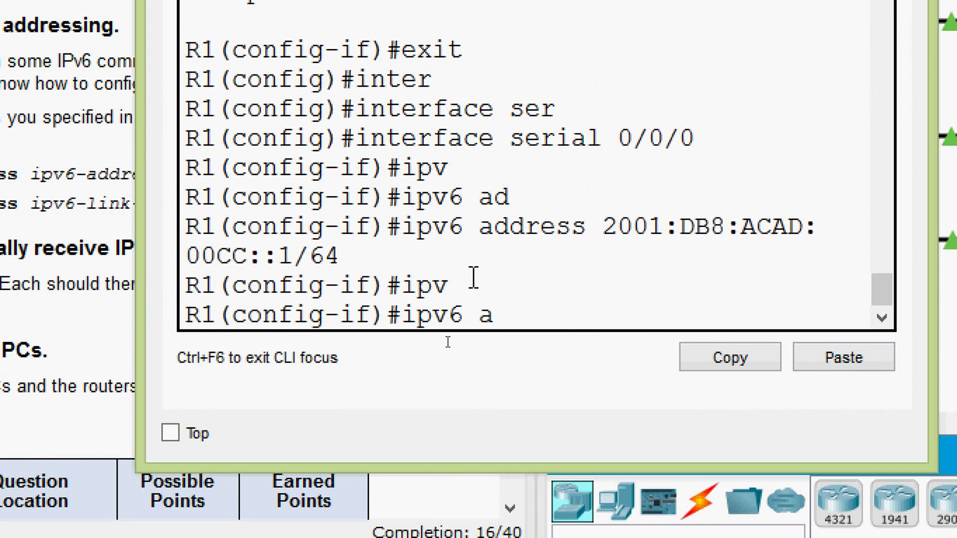
pyautogui.write('ad')
pyautogui.press('Up')
pyautogui.press('Up')
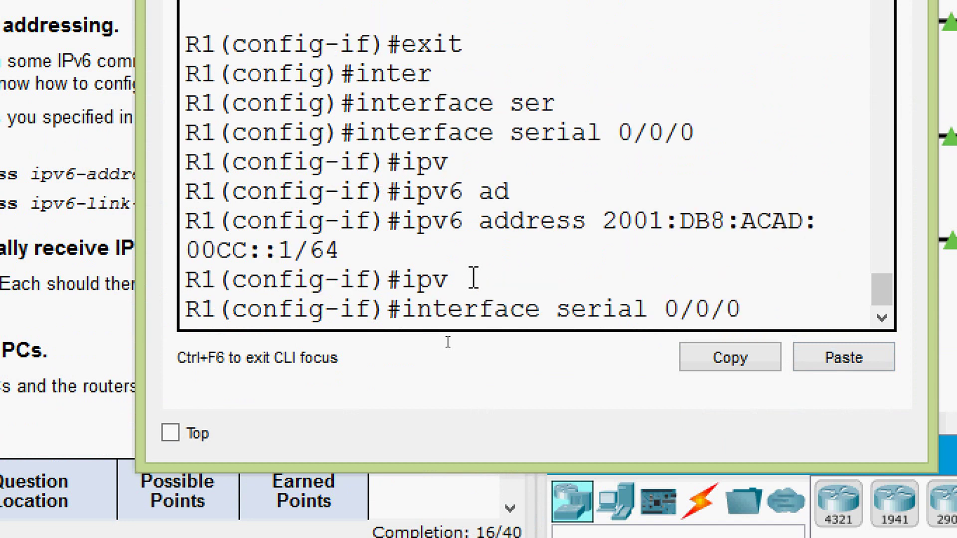
pyautogui.press('Up')
pyautogui.press('Up')
pyautogui.press('Up')
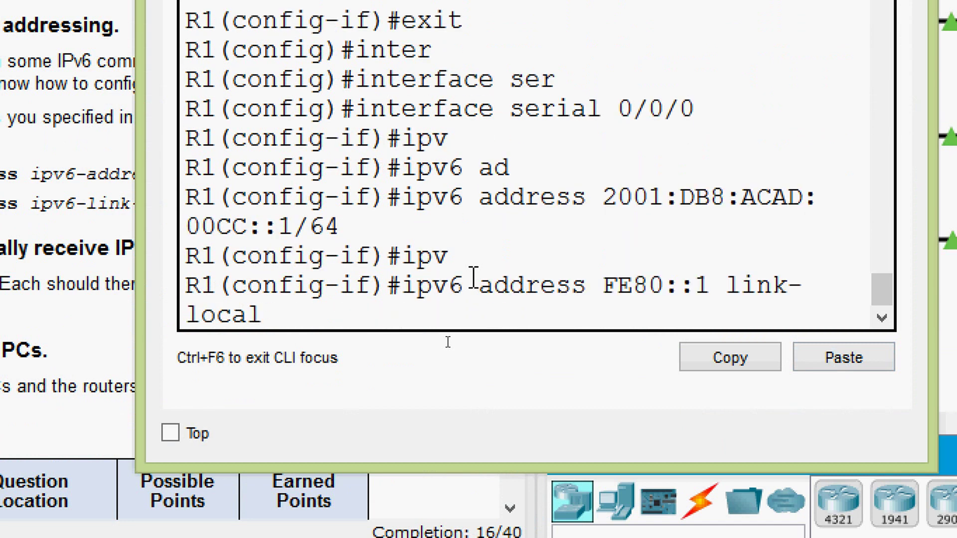
pyautogui.press('Return')
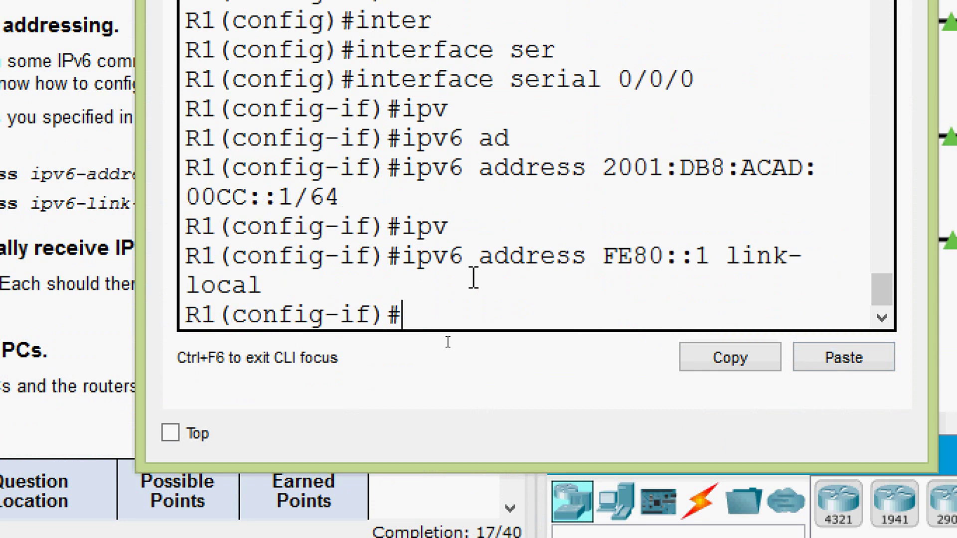
# Activate R1's S0/0/0 interface with the no shutdown command.
pyautogui.write('no sh')
pyautogui.press('Tab')
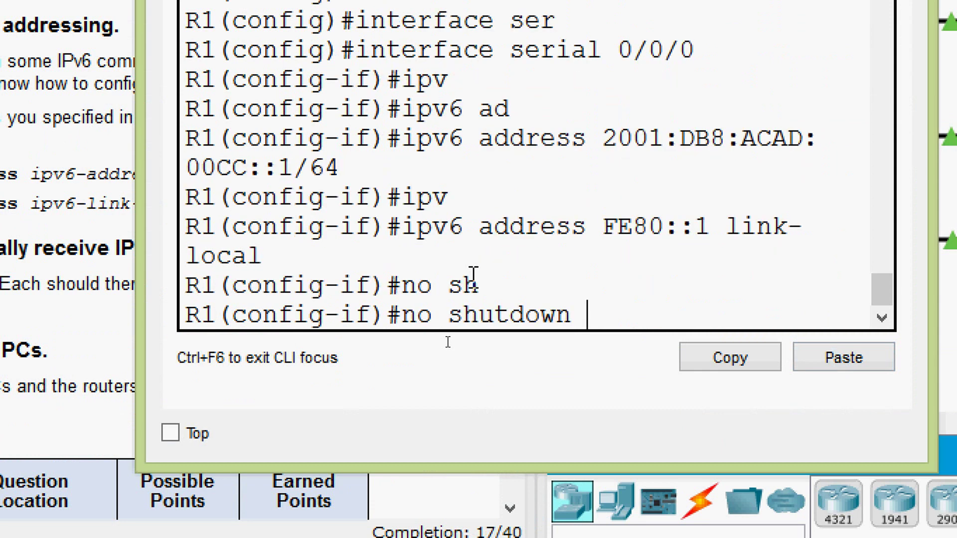
pyautogui.press('Return')
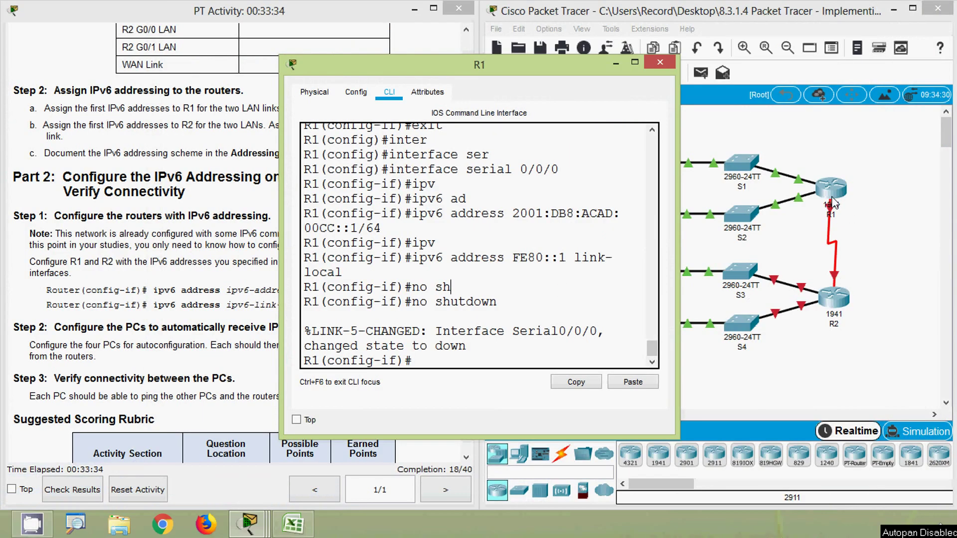
# Close R1's device window and open the command-line interface of router R2.
pyautogui.click(660, 63)
pyautogui.click(833, 298)
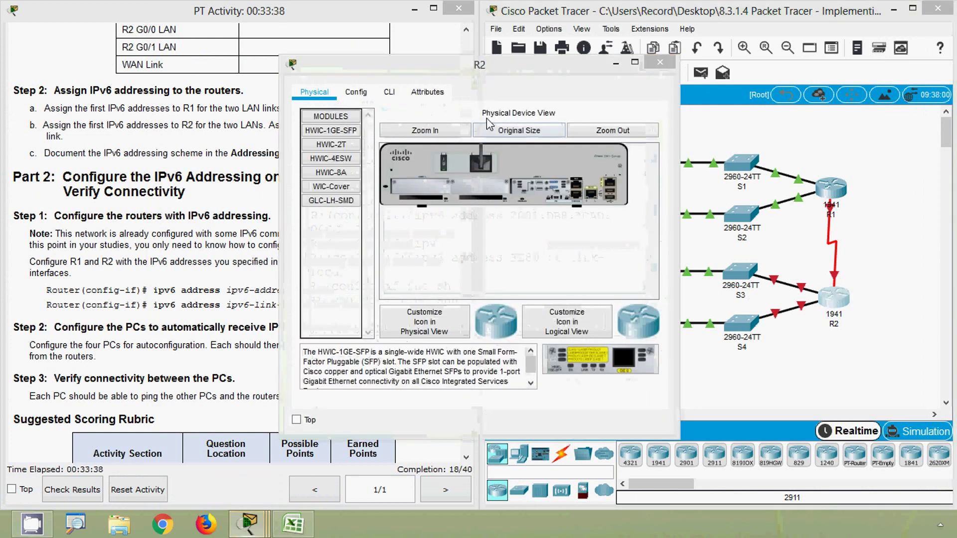
pyautogui.click(389, 93)
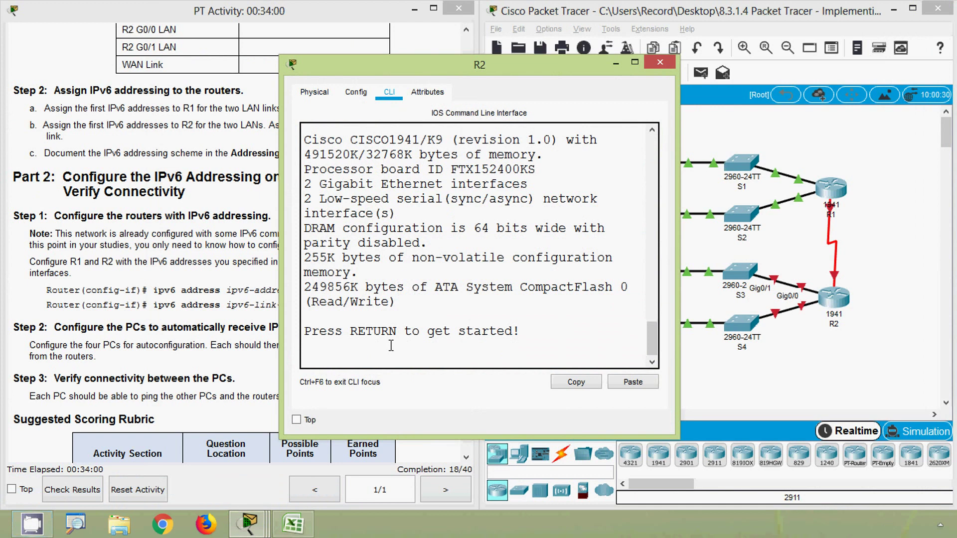
# Copy R2 G0/0's IPv6 address 2001:DB8:ACAD:00CA::1/64 from the Excel Addressing Table and return to R2's command line.
pyautogui.click(293, 523)
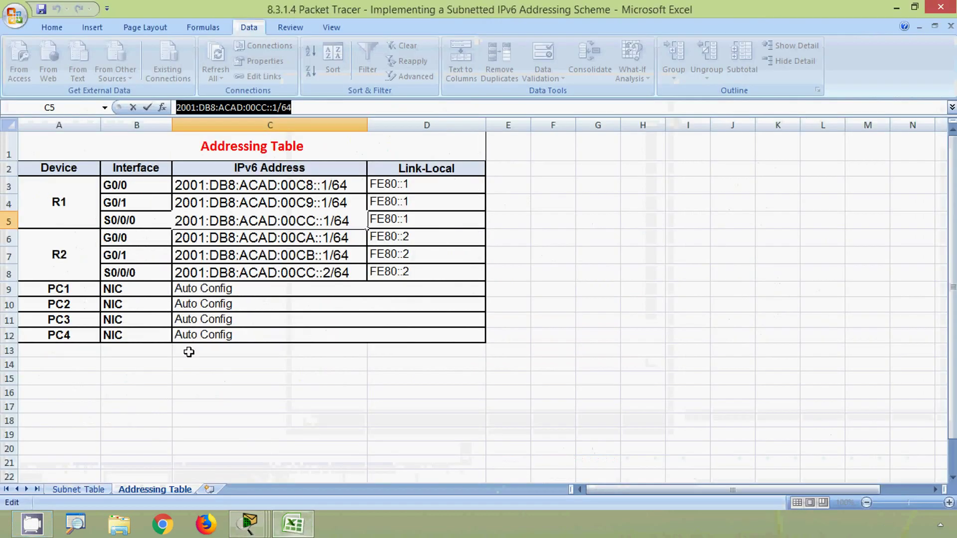
pyautogui.click(8, 238)
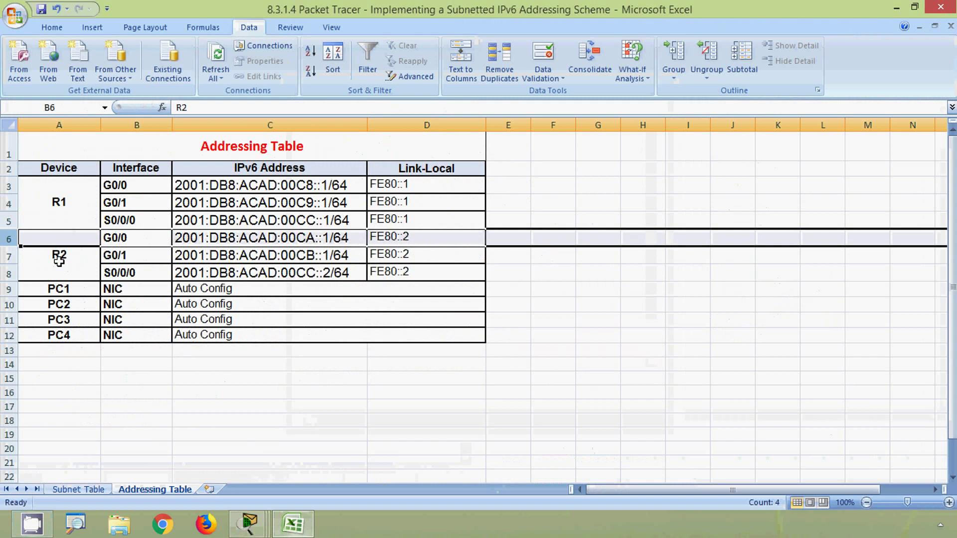
pyautogui.click(214, 239)
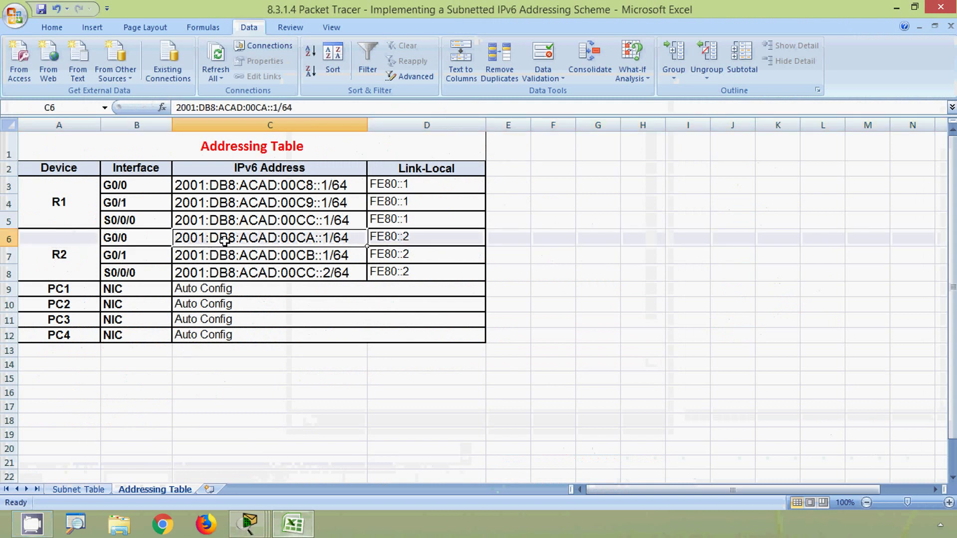
pyautogui.moveTo(298, 107); pyautogui.dragTo(170, 107)
pyautogui.hotkey('ctrl', 'c')
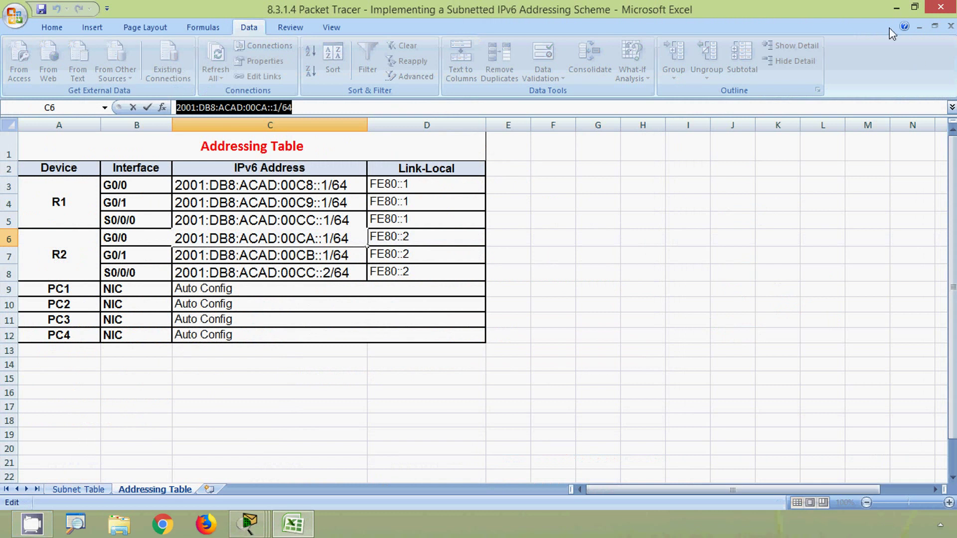
pyautogui.click(895, 8)
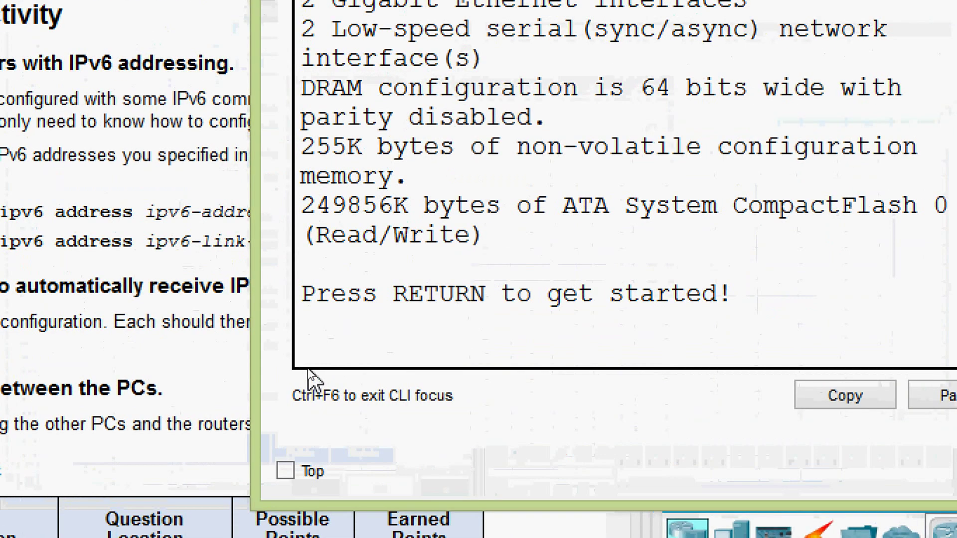
# Start R2's console session and enter global configuration mode with enable and configure terminal.
pyautogui.press('Return')
pyautogui.press('Return')
pyautogui.write('ena')
pyautogui.press('Tab')
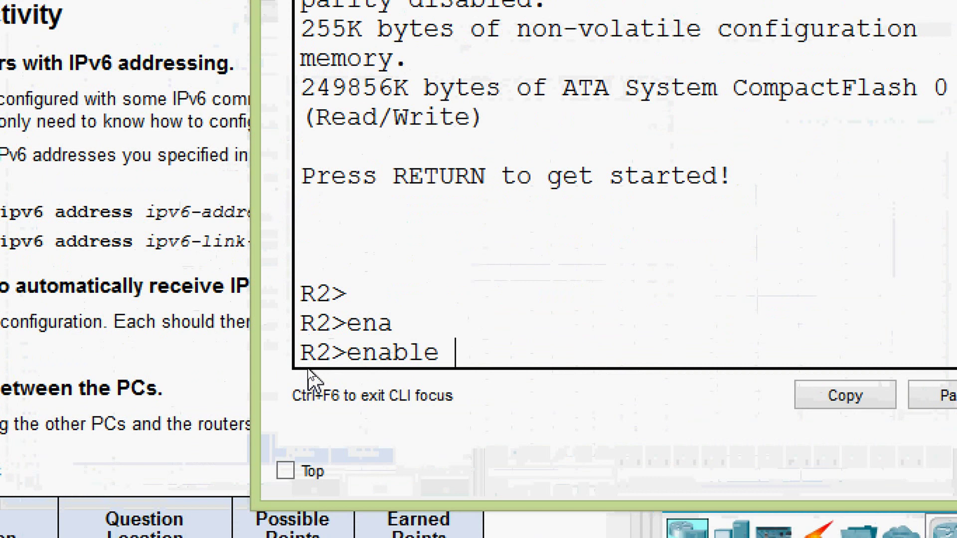
pyautogui.press('Return')
pyautogui.write('conf')
pyautogui.press('Tab')
pyautogui.write('t')
pyautogui.press('Tab')
pyautogui.press('Return')
# Enter interface configuration mode for R2's gigabitEthernet 0/0.
pyautogui.write('inter')
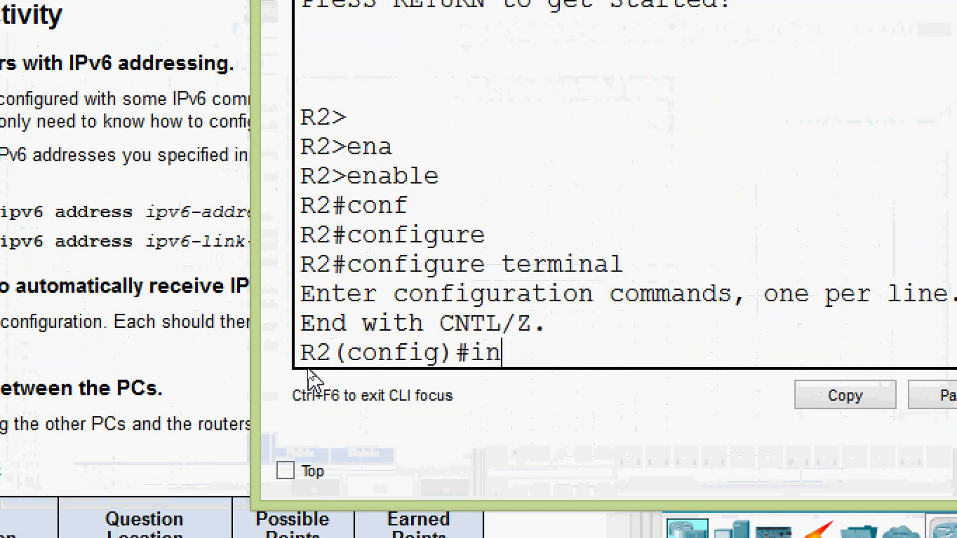
pyautogui.press('Tab')
pyautogui.write('g')
pyautogui.press('Tab')
pyautogui.write('0')
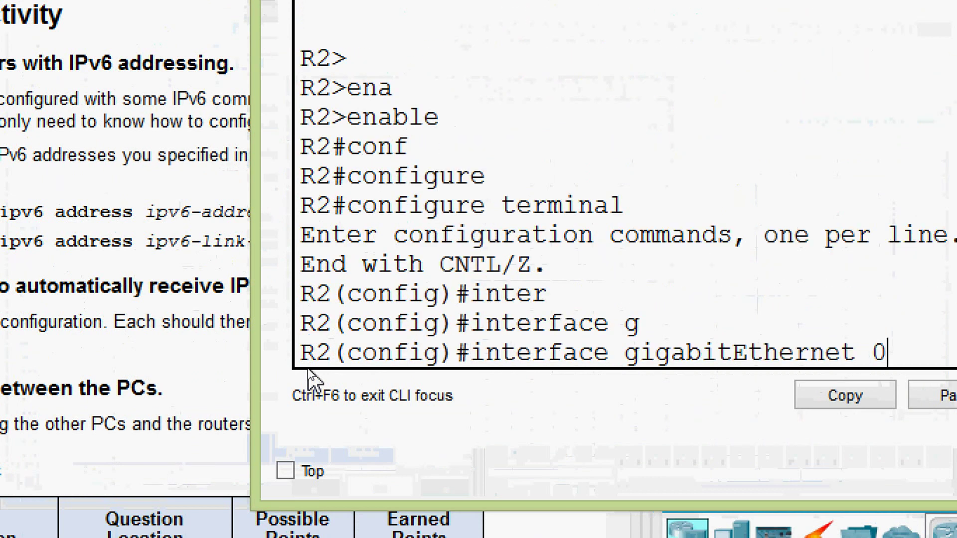
pyautogui.write('/0')
pyautogui.press('Return')
# Assign the copied IPv6 address 2001:DB8:ACAD:00CA::1/64 to R2's G0/0 interface with the ipv6 address command.
pyautogui.write('ipv')
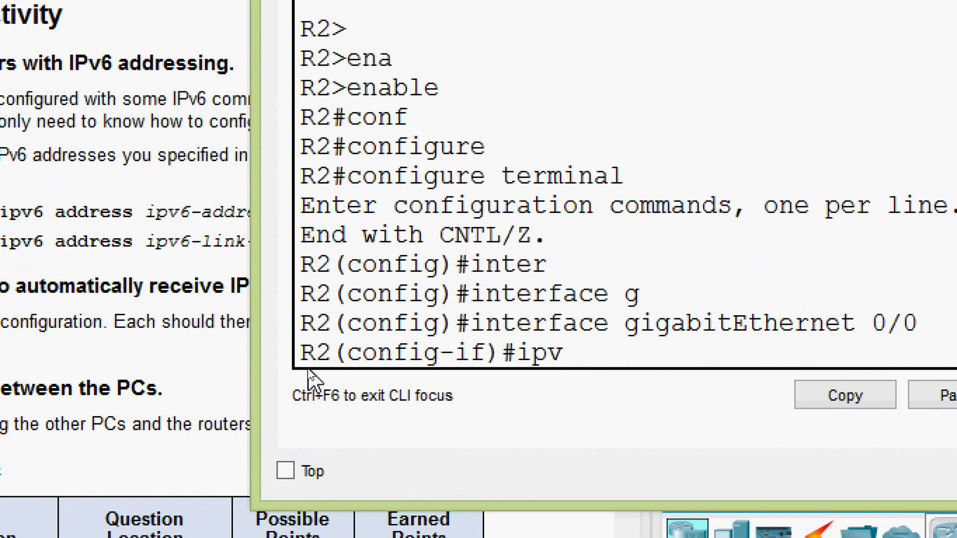
pyautogui.press('Tab')
pyautogui.write('ad')
pyautogui.press('Tab')
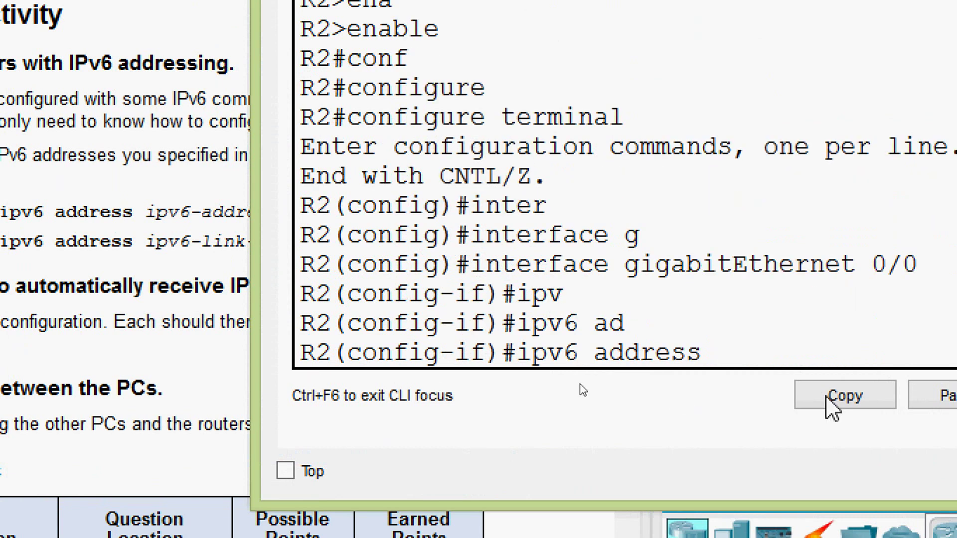
pyautogui.click(929, 397)
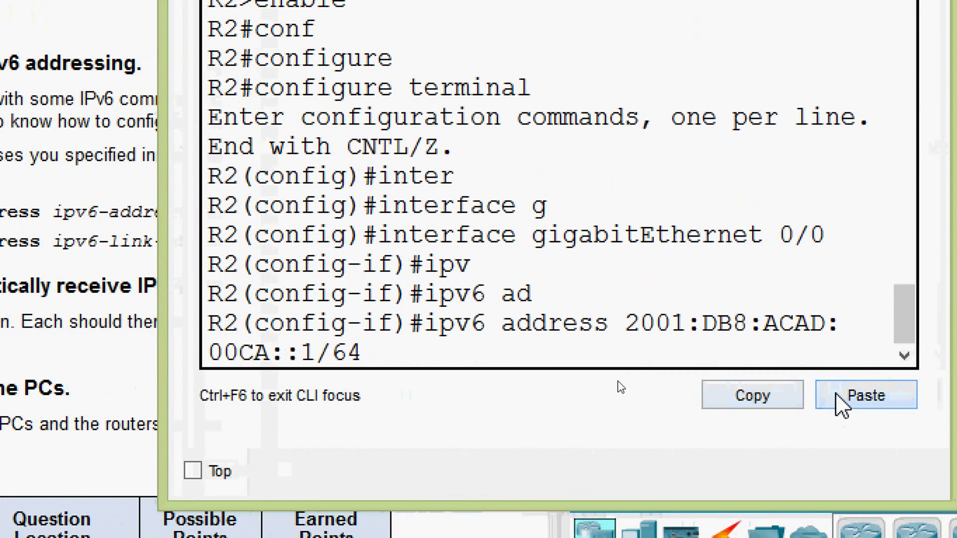
pyautogui.press('Return')
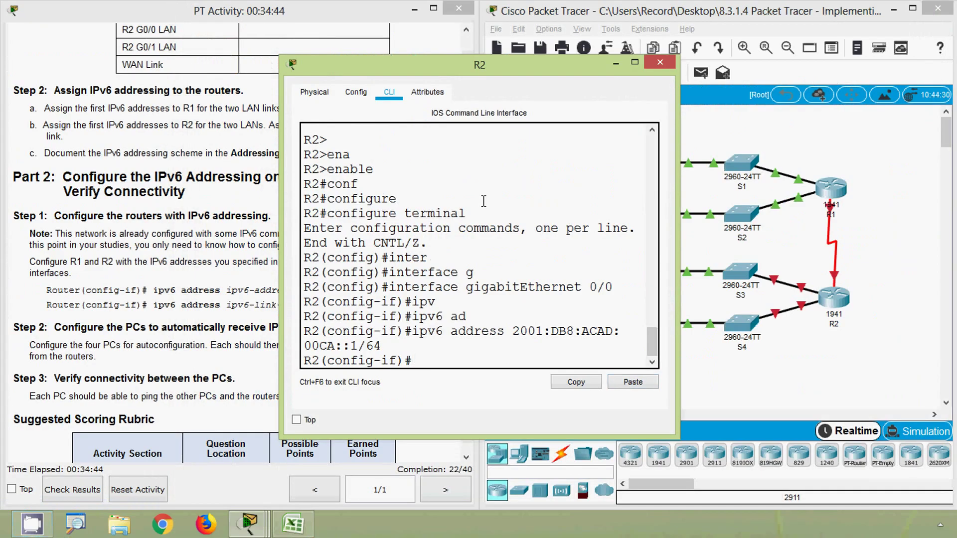
# Copy R2 G0/0's link-local address FE80::2 from the Excel Addressing Table and return to R2's command line.
pyautogui.click(293, 523)
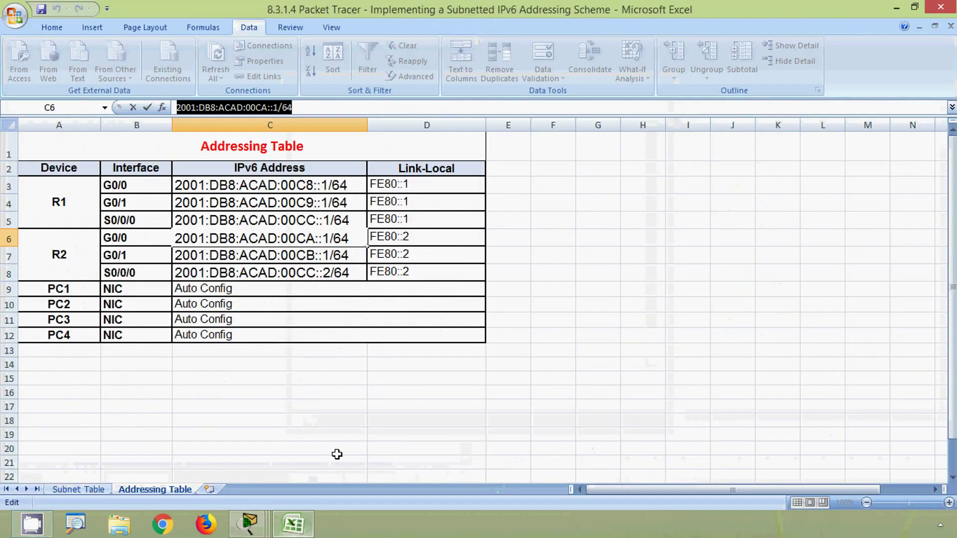
pyautogui.click(391, 243)
pyautogui.moveTo(209, 108); pyautogui.dragTo(164, 107)
pyautogui.hotkey('ctrl', 'c')
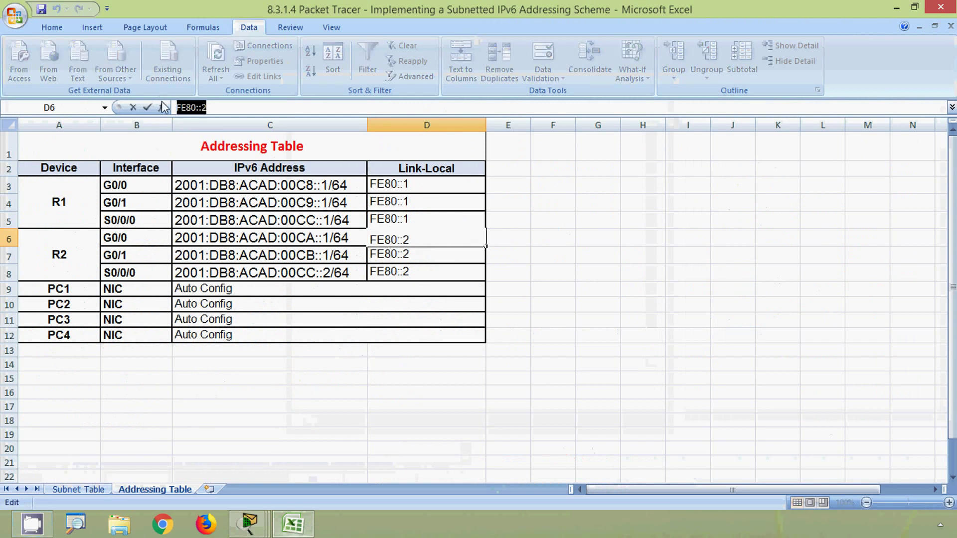
pyautogui.click(896, 8)
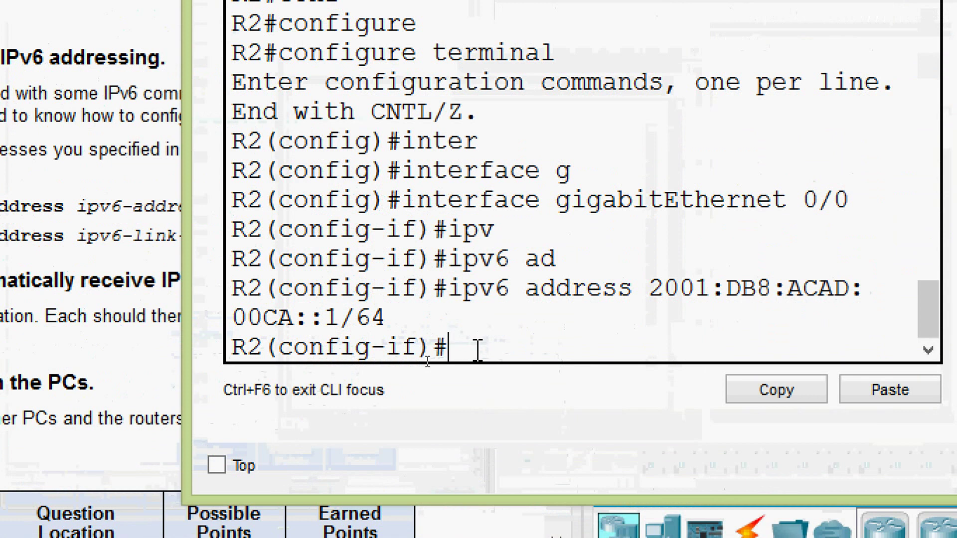
# Set R2 G0/0's link-local address with the command ipv6 address FE80::2 link-local.
pyautogui.write('ipv')
pyautogui.press('Tab')
pyautogui.write('ad')
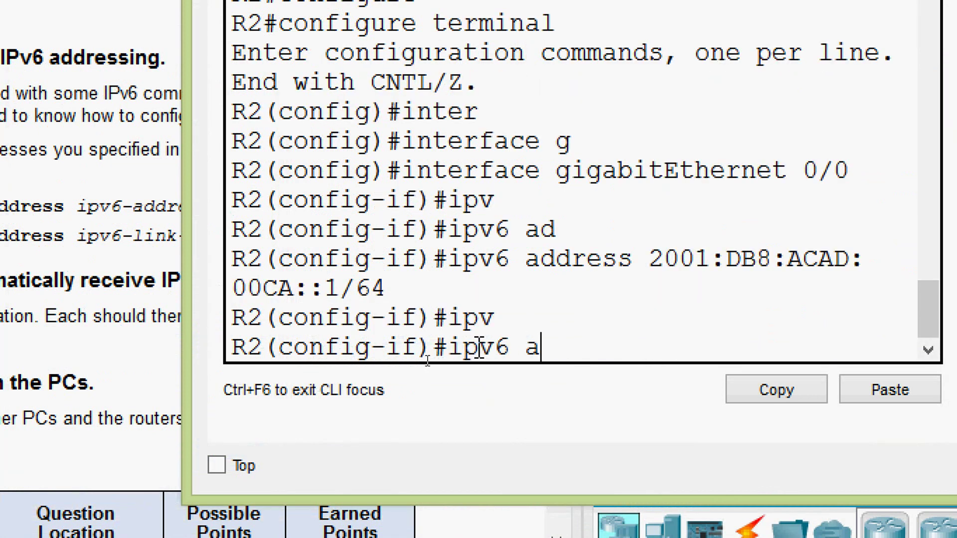
pyautogui.press('Tab')
pyautogui.click(854, 391)
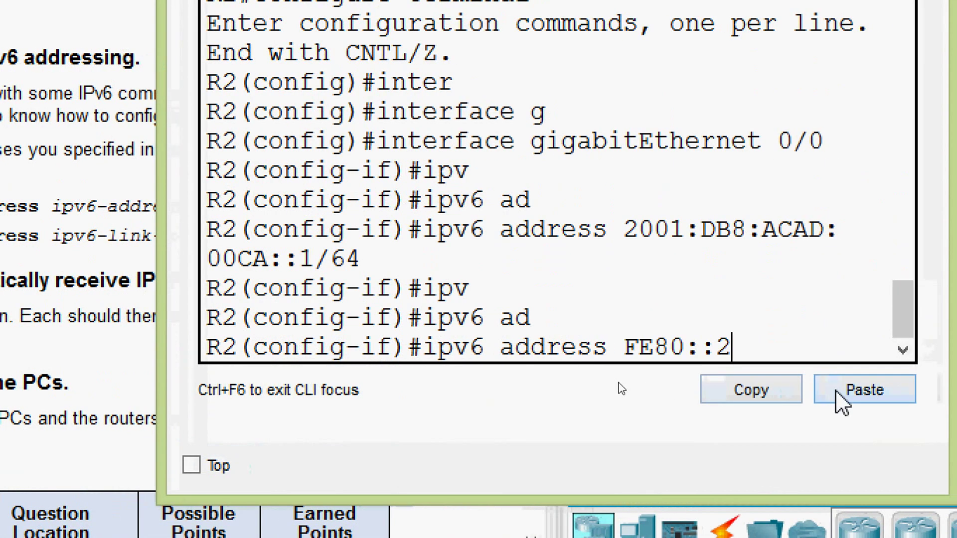
pyautogui.write('link')
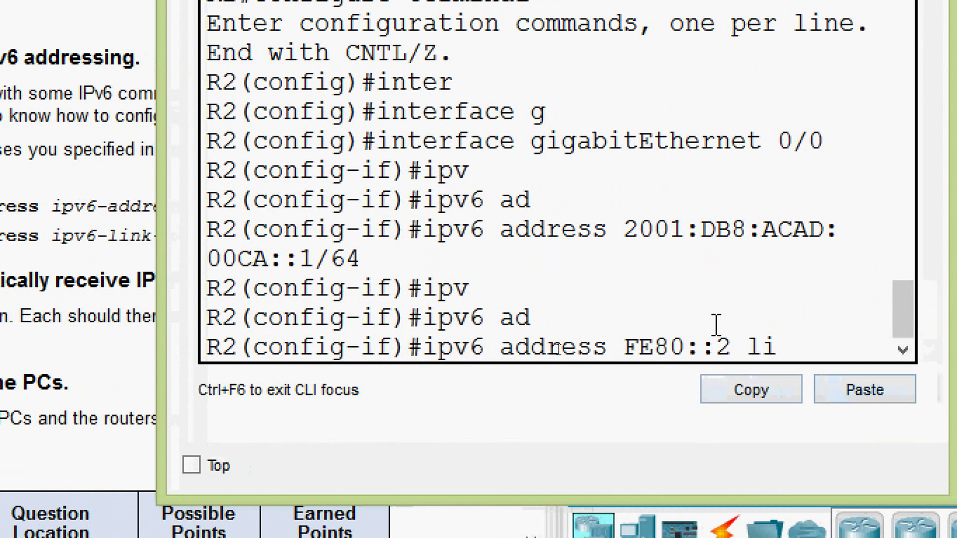
pyautogui.press('Tab')
pyautogui.press('Return')
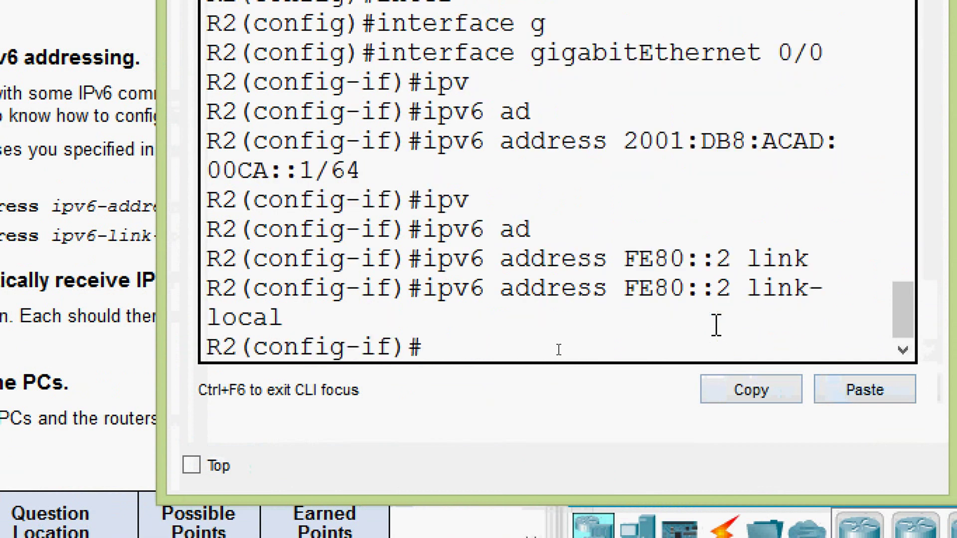
# Activate R2's G0/0 interface with no shutdown and check its link in the topology.
pyautogui.write('no shut')
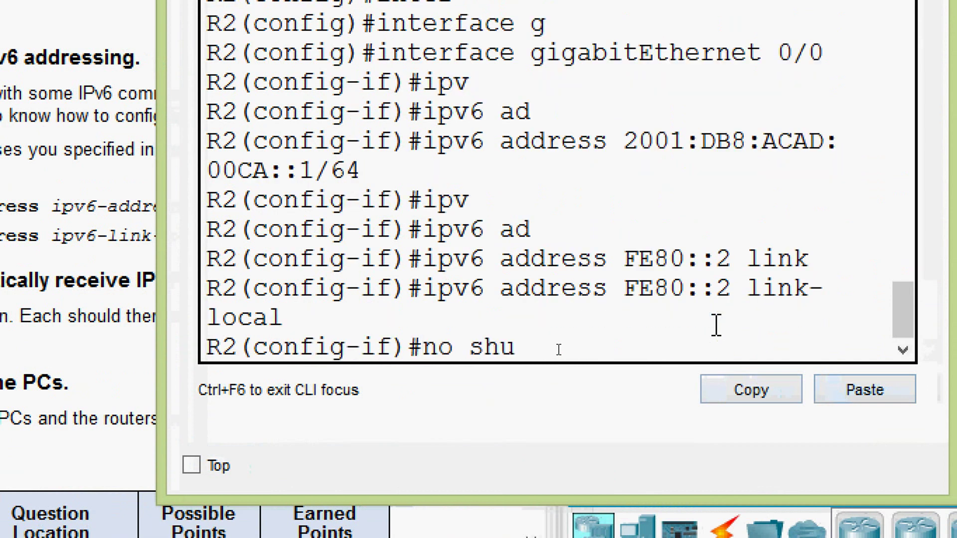
pyautogui.press('Tab')
pyautogui.press('Return')
pyautogui.press('Return')
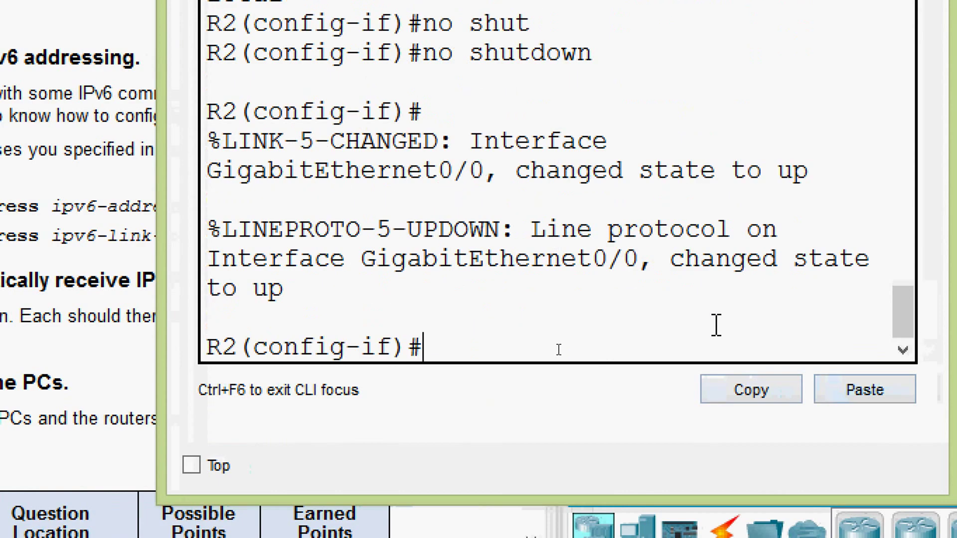
pyautogui.click(800, 374)
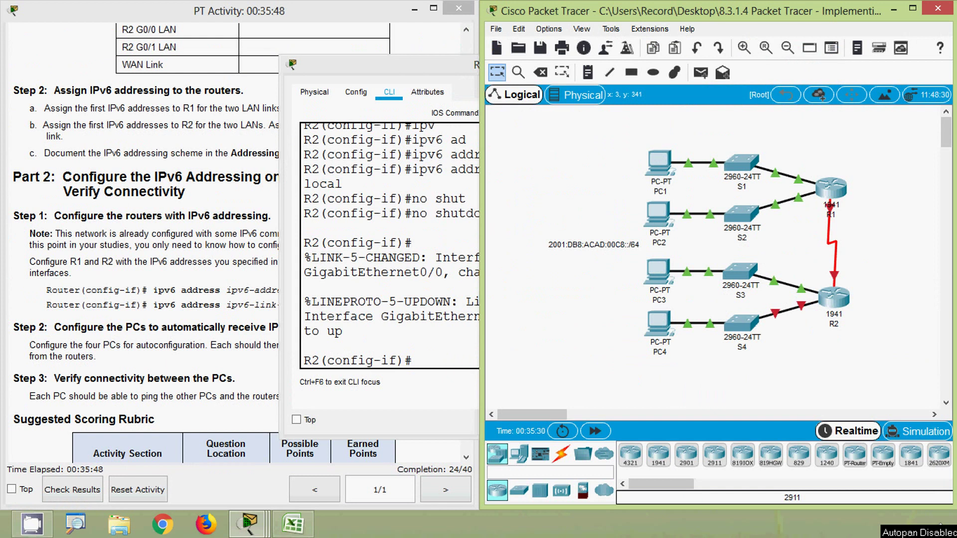
pyautogui.click(590, 352)
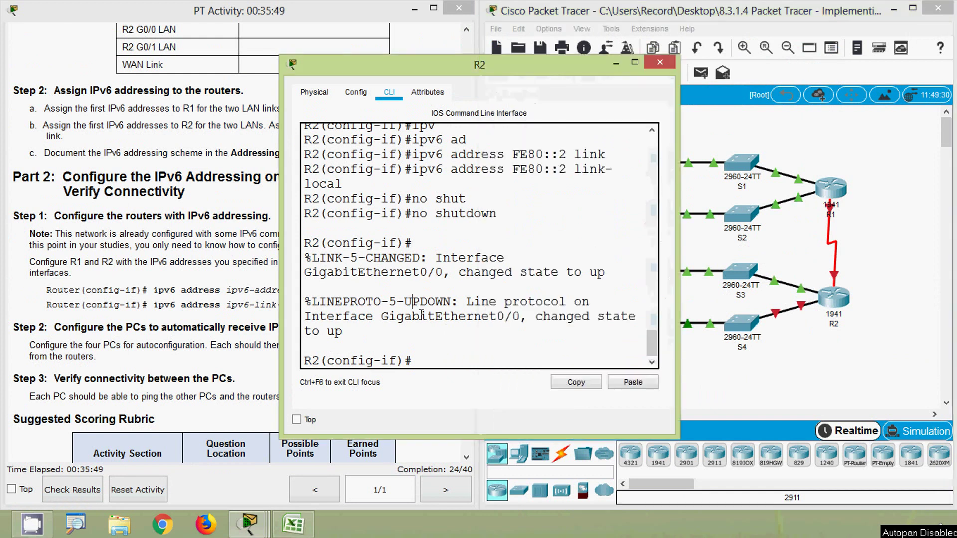
# Copy R2 G0/1's IPv6 address 2001:DB8:ACAD:00CB::1/64 from the Excel Addressing Table and return to R2's command line.
pyautogui.click(309, 514)
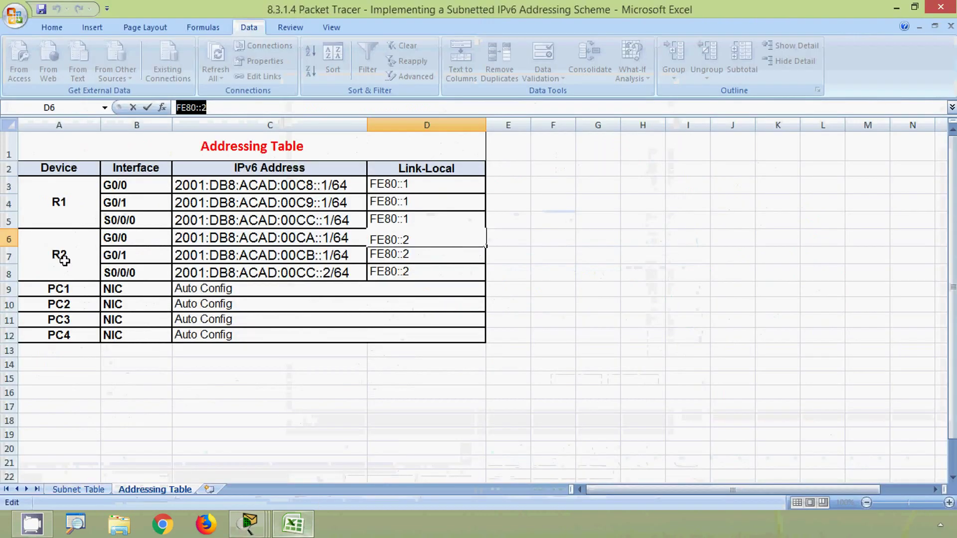
pyautogui.click(9, 254)
pyautogui.click(244, 254)
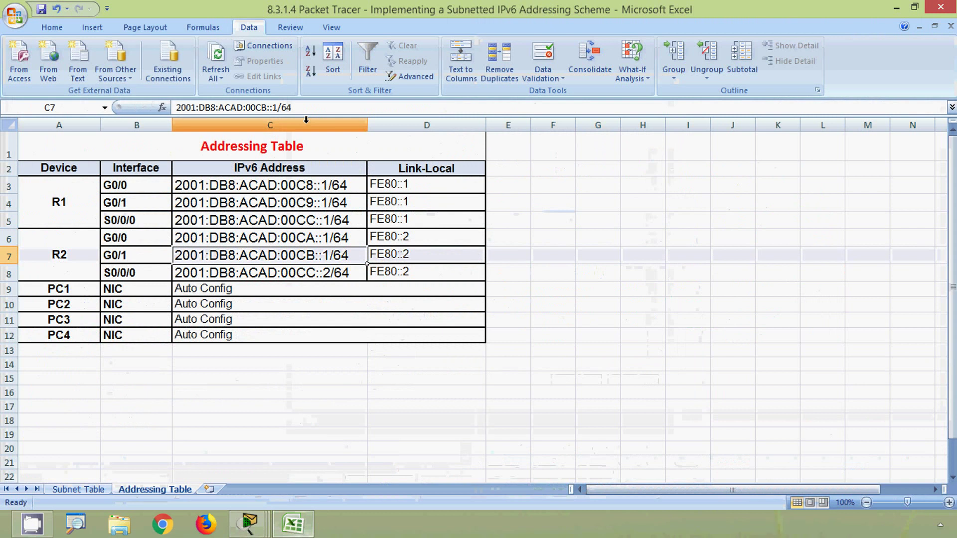
pyautogui.moveTo(292, 108); pyautogui.dragTo(176, 108)
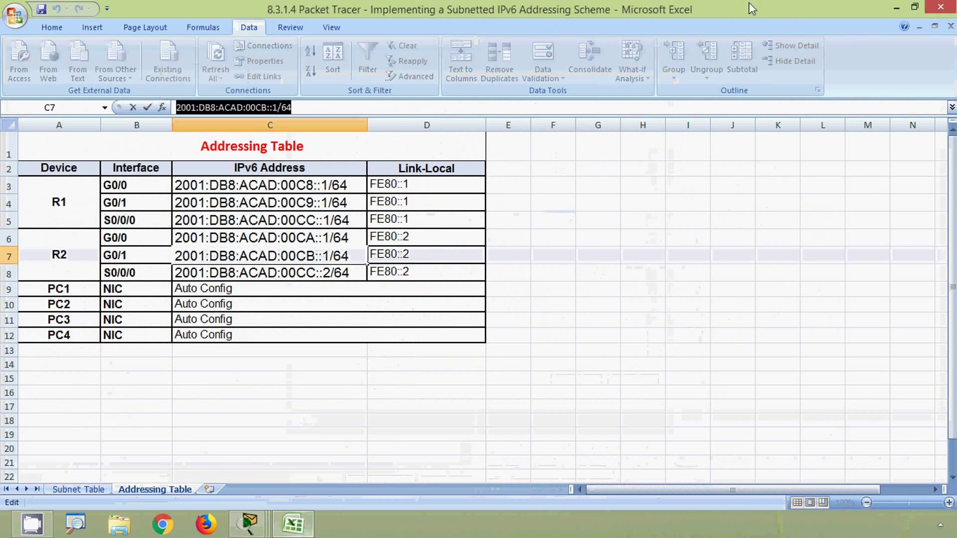
pyautogui.click(896, 8)
# Exit the G0/0 configuration and enter interface configuration mode for R2's gigabitEthernet 0/1.
pyautogui.press('Return')
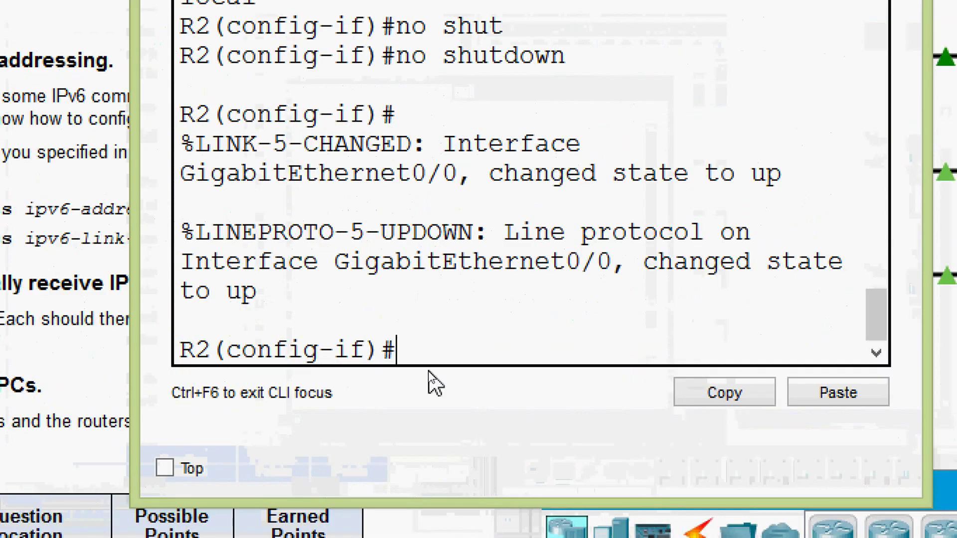
pyautogui.write('exit')
pyautogui.press('Return')
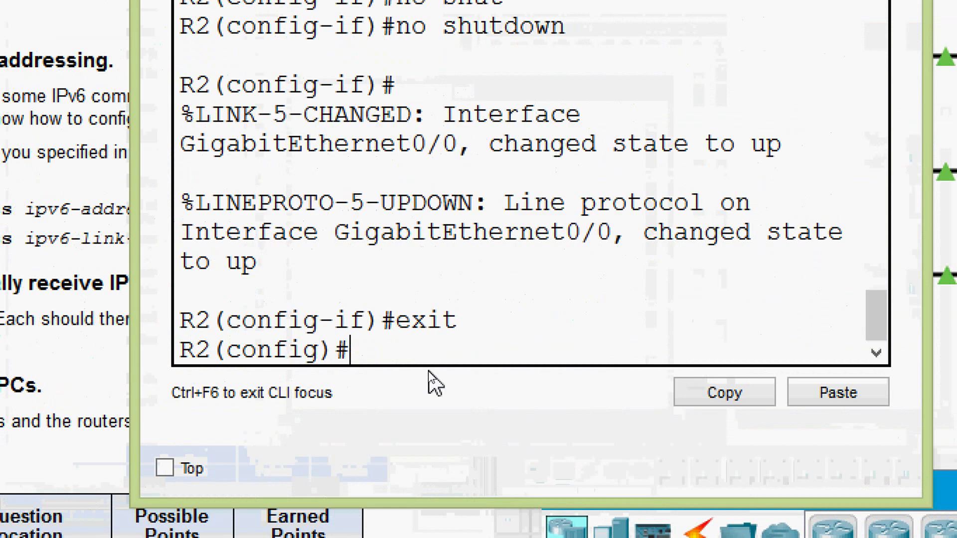
pyautogui.write('inter')
pyautogui.press('Tab')
pyautogui.write('g')
pyautogui.press('Tab')
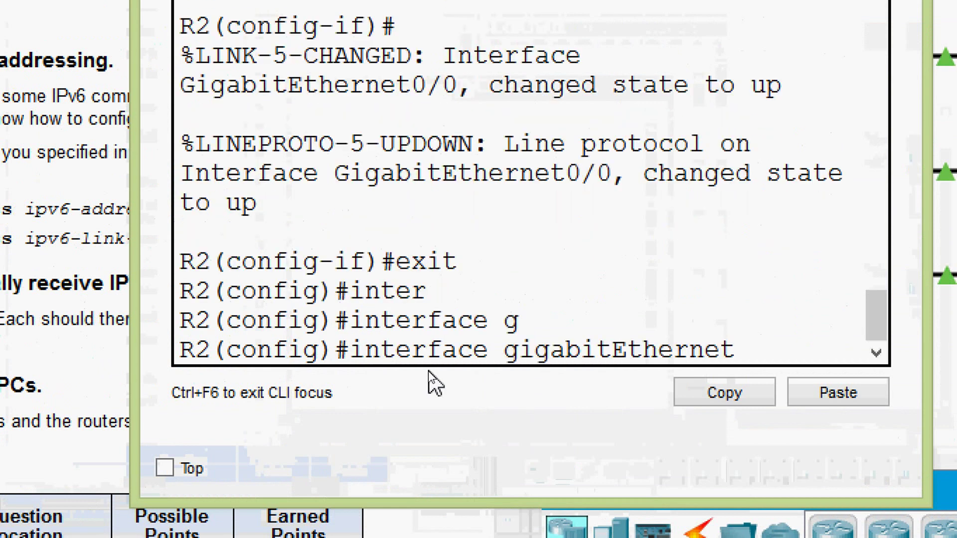
pyautogui.write('0/1')
pyautogui.press('Return')
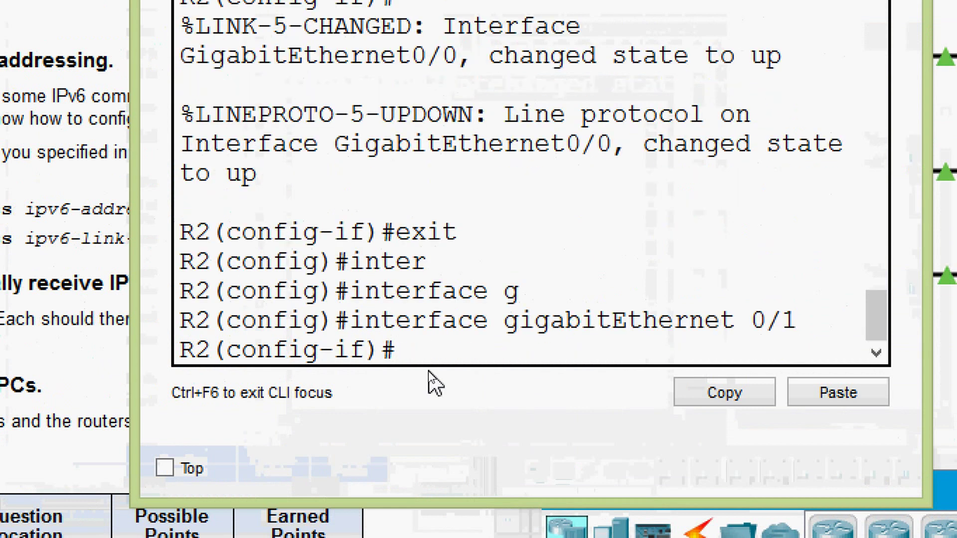
# Assign the copied IPv6 address 2001:DB8:ACAD:00CB::1/64 to R2's G0/1 interface with the ipv6 address command.
pyautogui.write('ipv')
pyautogui.press('Tab')
pyautogui.write('ad')
pyautogui.press('Tab')
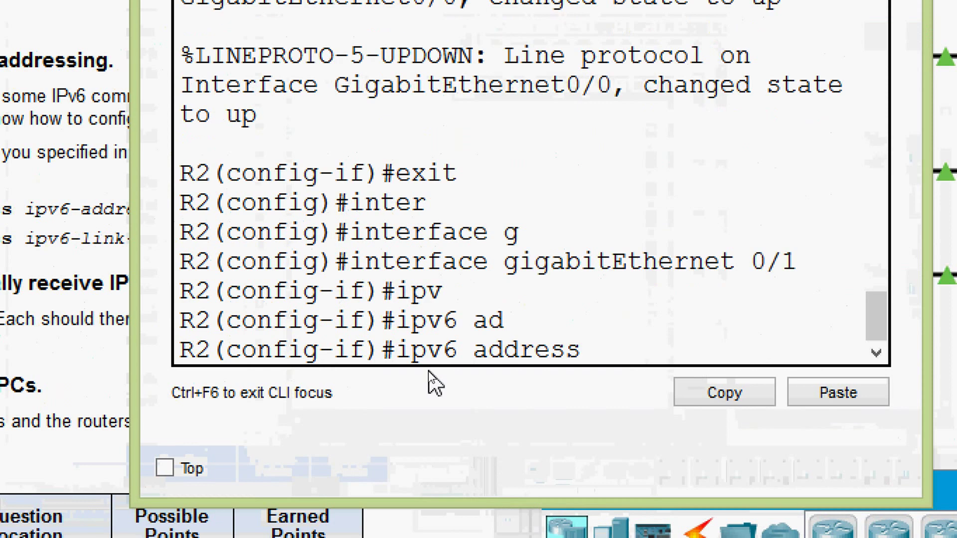
pyautogui.click(834, 397)
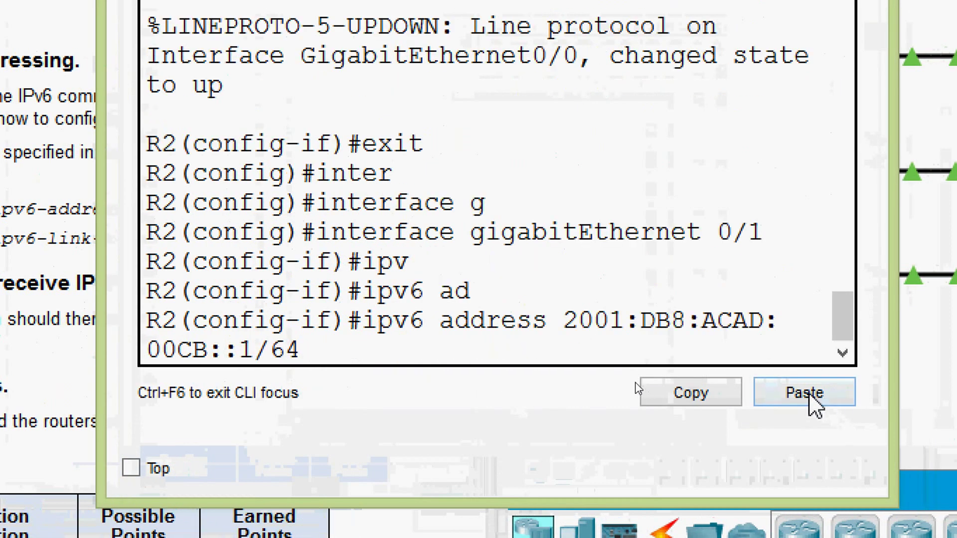
pyautogui.press('Return')
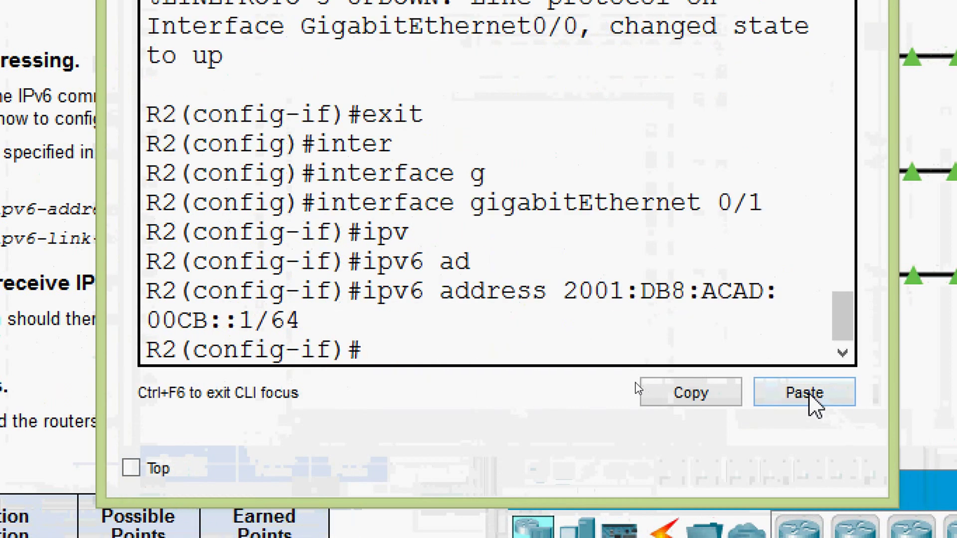
# Assign the link-local address FE80::2 to R2's G0/1 interface by reusing the earlier ipv6 address command.
pyautogui.press('Up')
pyautogui.press('Up')
pyautogui.press('Up')
pyautogui.press('Up')
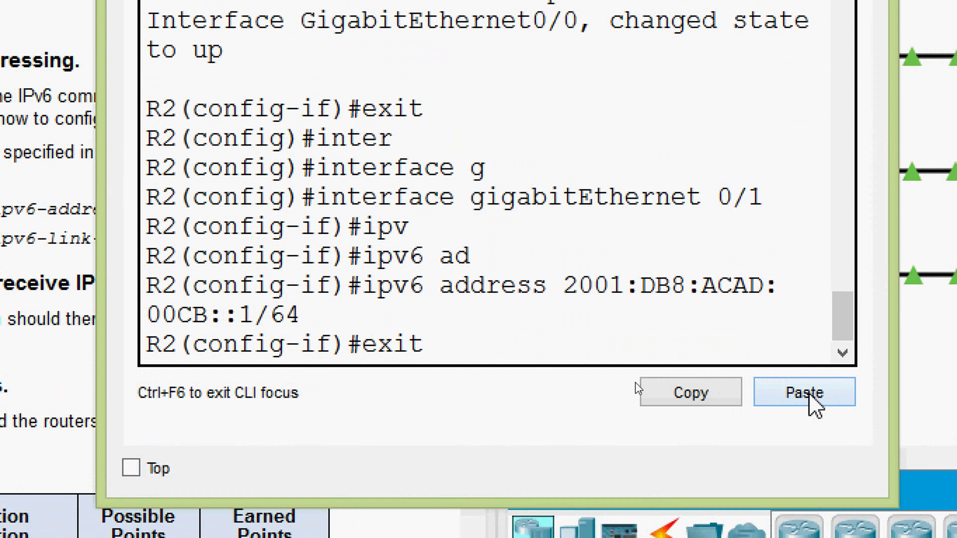
pyautogui.click(816, 407)
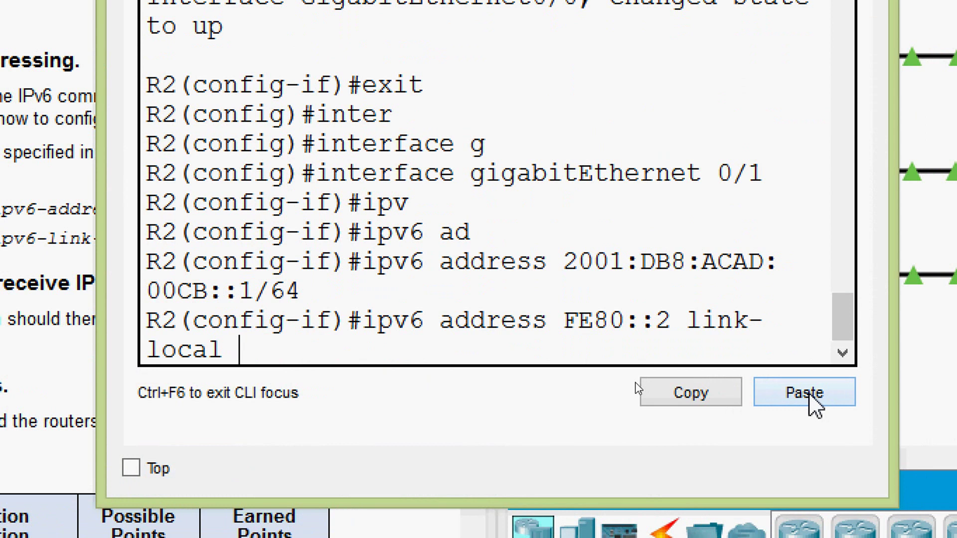
pyautogui.press('Return')
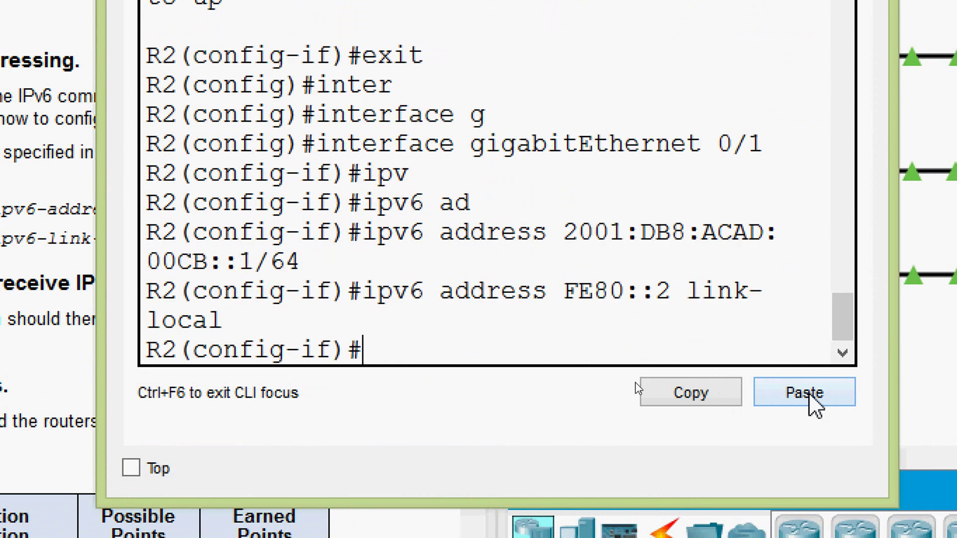
# Activate R2's G0/1 interface with no shutdown and check its link in the topology.
pyautogui.write('no shut')
pyautogui.press('Tab')
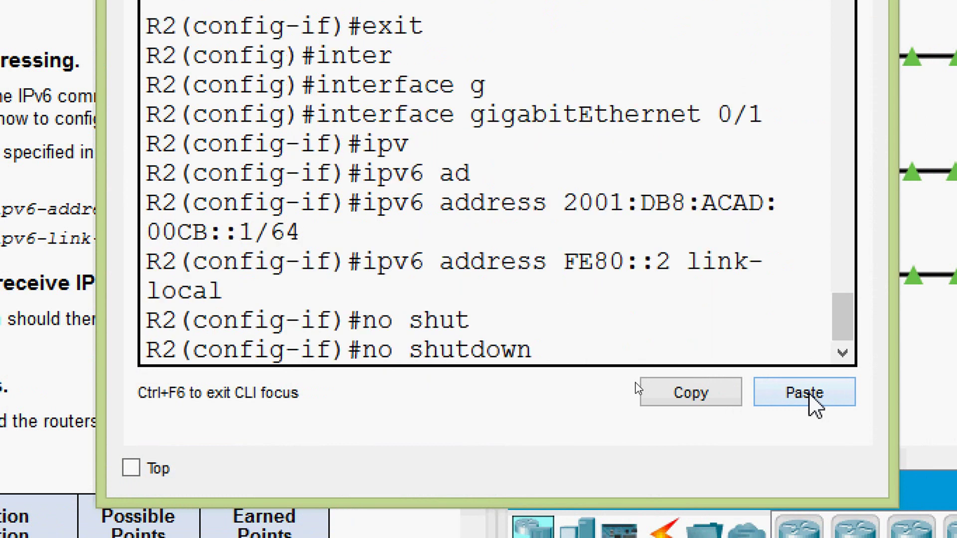
pyautogui.press('Return')
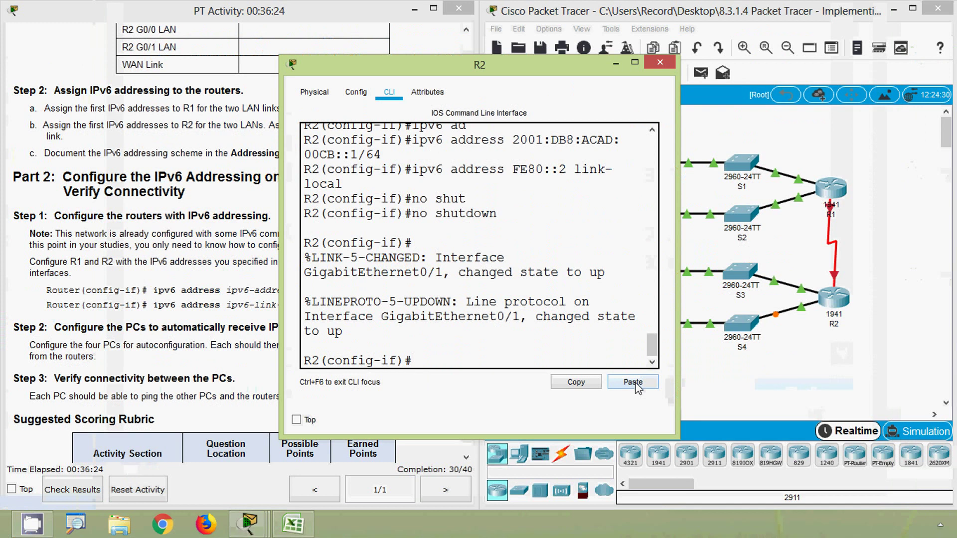
pyautogui.click(802, 363)
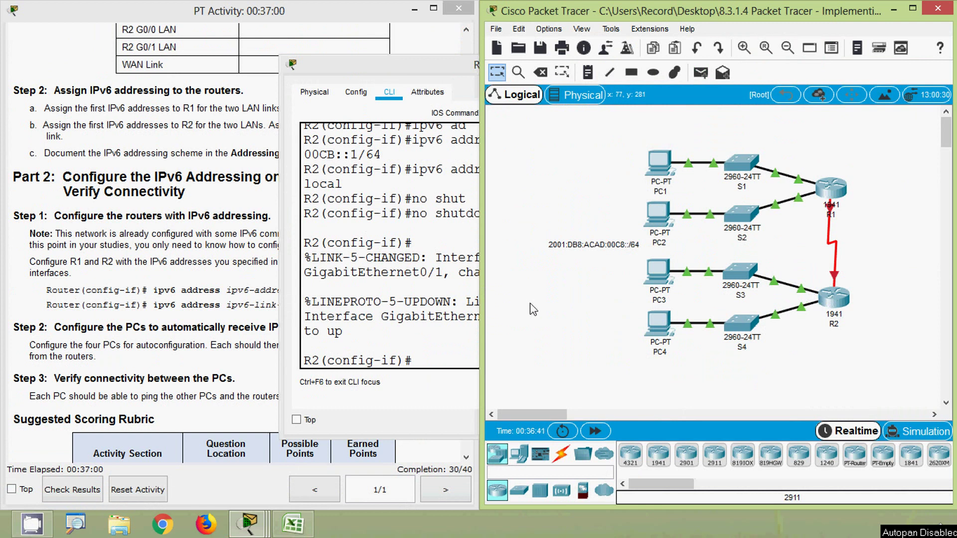
pyautogui.click(439, 309)
# Copy R2 S0/0/0's IPv6 address 2001:DB8:ACAD:00CC::2/64 from the Excel Addressing Table and return to R2's command line.
pyautogui.click(294, 525)
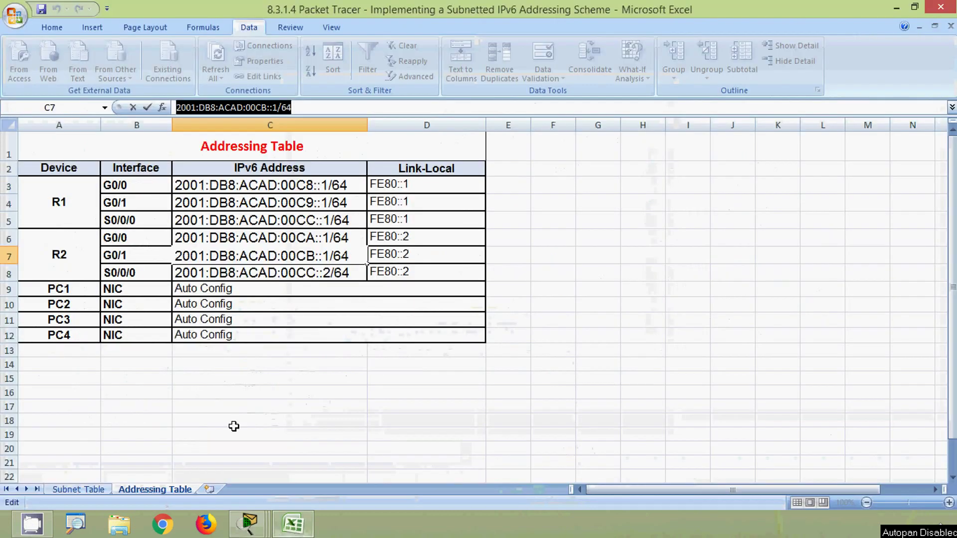
pyautogui.click(10, 274)
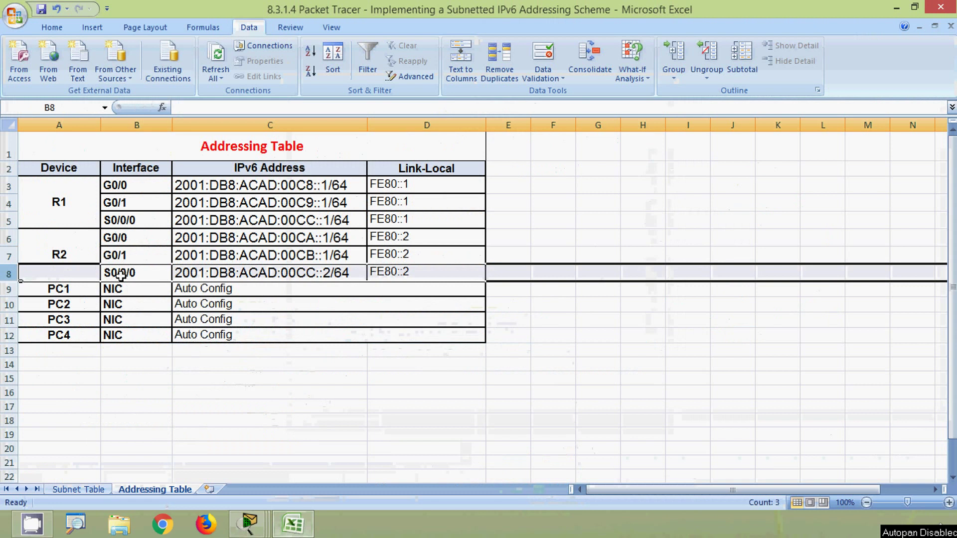
pyautogui.click(192, 273)
pyautogui.moveTo(293, 107); pyautogui.dragTo(168, 107)
pyautogui.hotkey('ctrl', 'c')
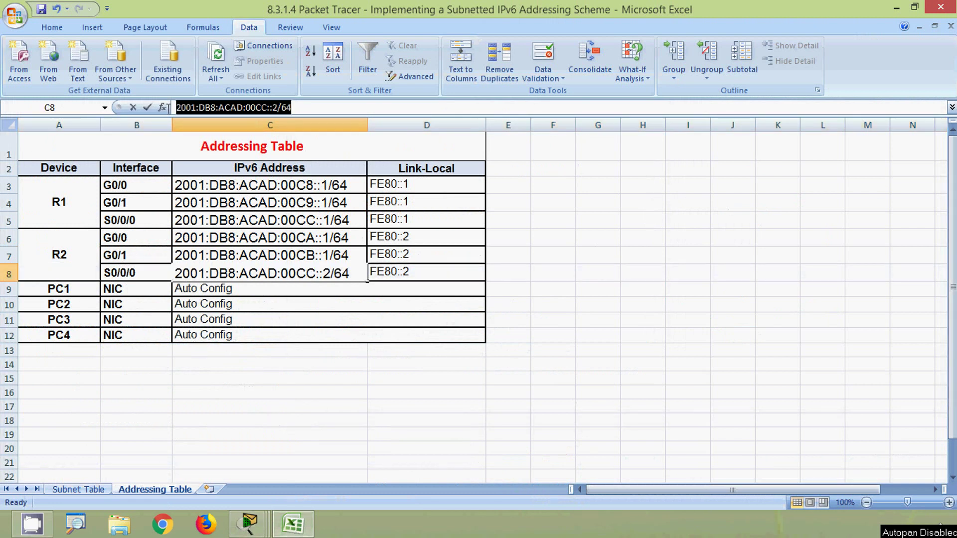
pyautogui.click(897, 9)
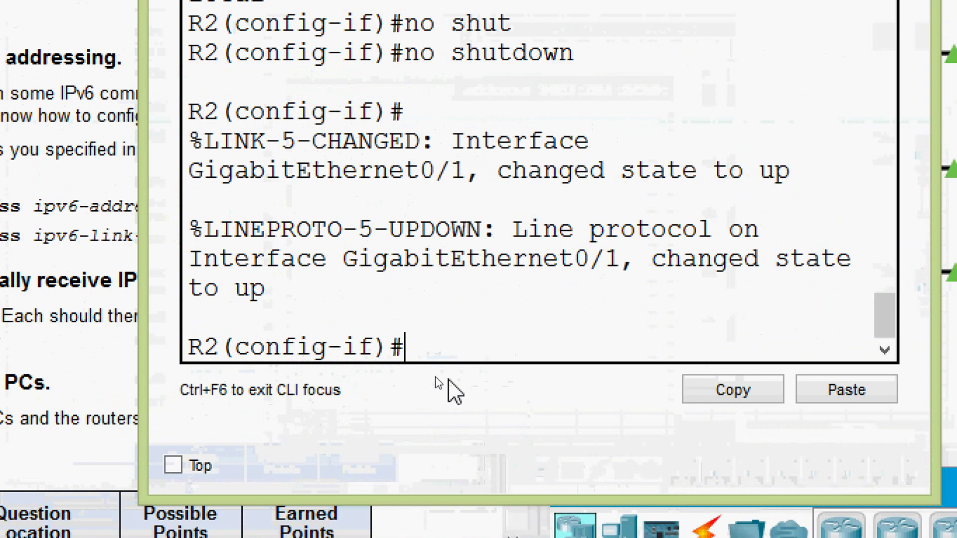
# Exit the G0/1 configuration and enter interface configuration mode for R2's serial 0/0/0.
pyautogui.write('exit')
pyautogui.press('Return')
pyautogui.write('inte')
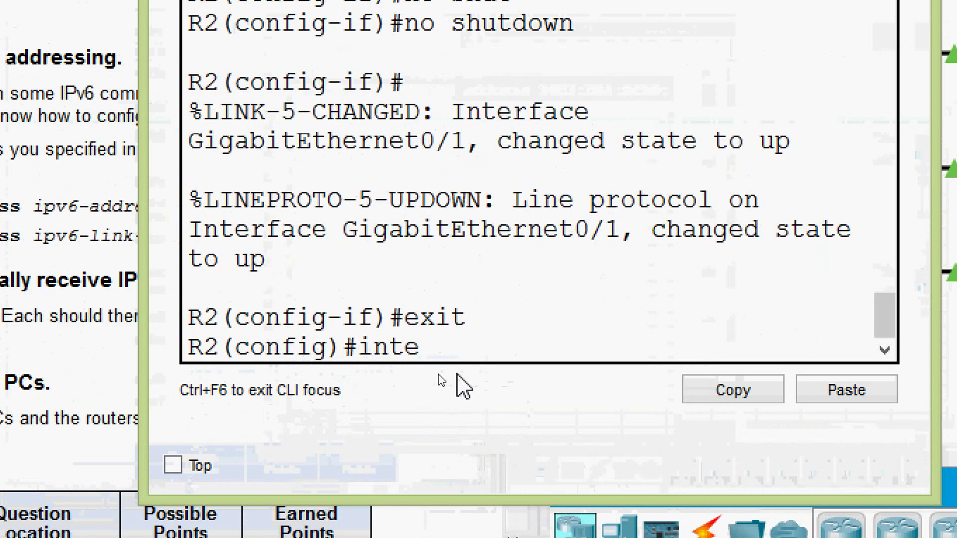
pyautogui.write('r')
pyautogui.press('Tab')
pyautogui.write('ser')
pyautogui.press('Tab')
pyautogui.write('0/')
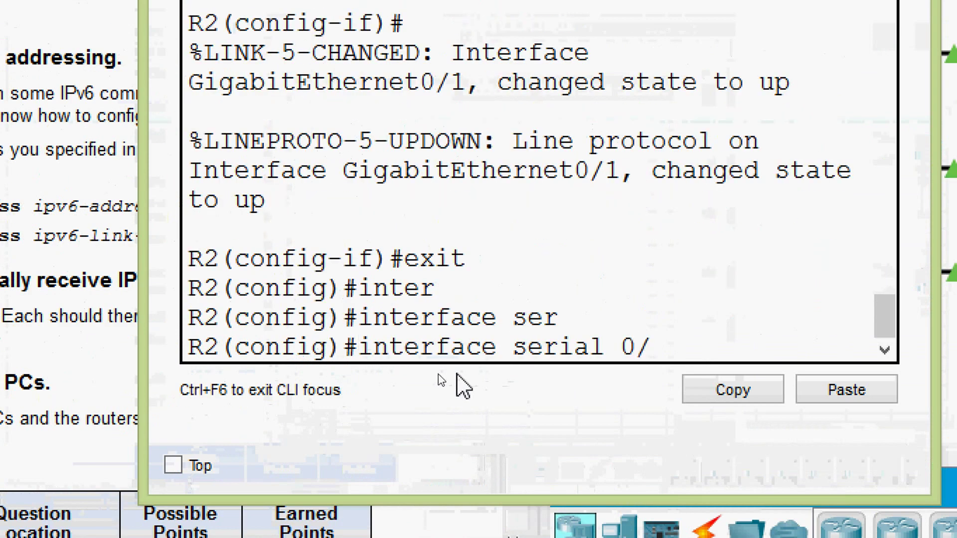
pyautogui.write('0/0/')
pyautogui.press('Return')
# Assign the copied IPv6 address 2001:DB8:ACAD:00CC::2/64 to R2's serial 0/0/0 interface with the ipv6 address command.
pyautogui.write('ipv')
pyautogui.press('Tab')
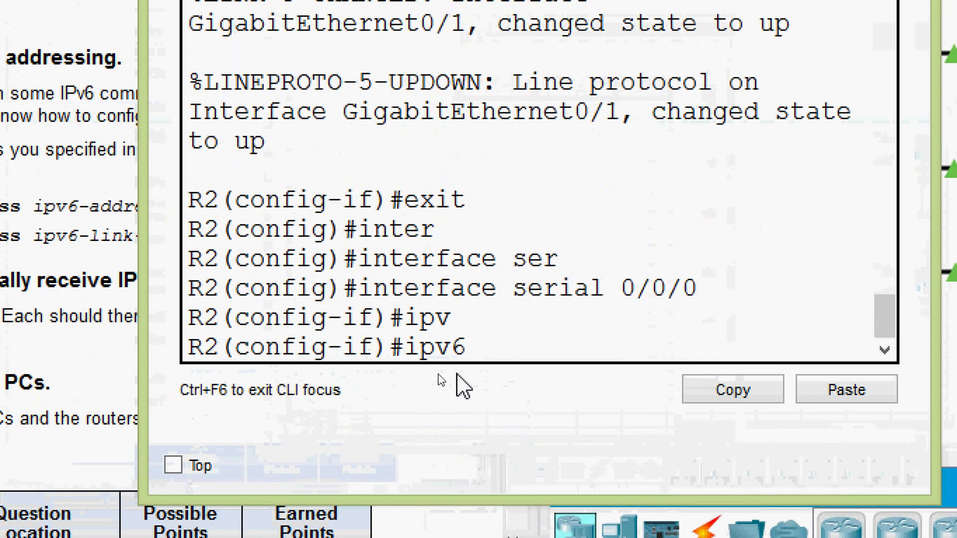
pyautogui.write('ad')
pyautogui.press('Tab')
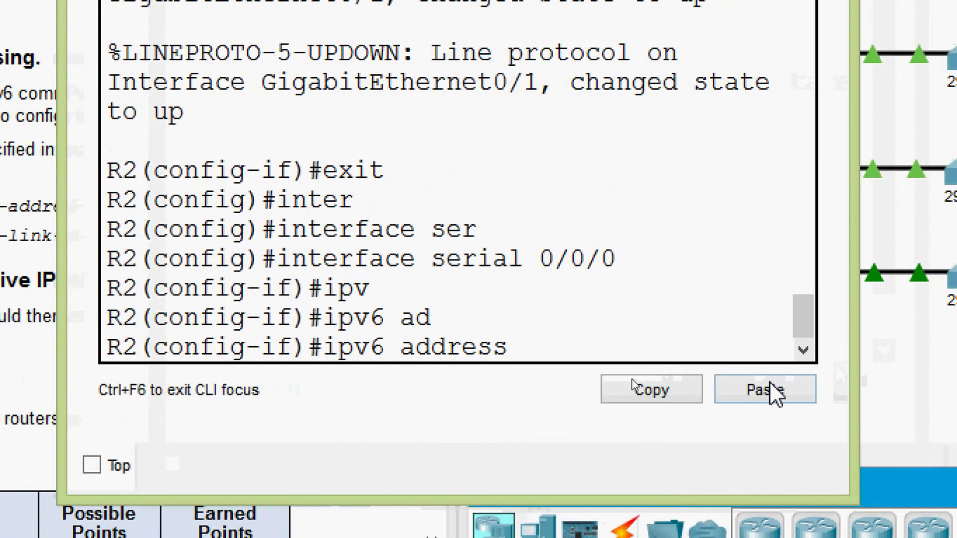
pyautogui.click(769, 383)
pyautogui.press('Return')
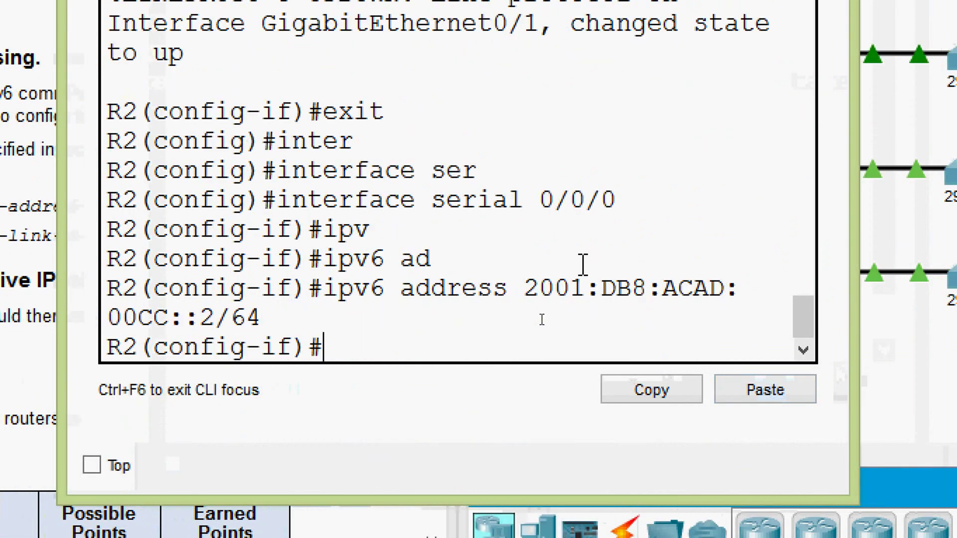
# Recall the earlier link-local command to assign FE80::2 to R2's serial 0/0/0 interface.
pyautogui.press('Up')
pyautogui.press('Up')
pyautogui.press('Up')
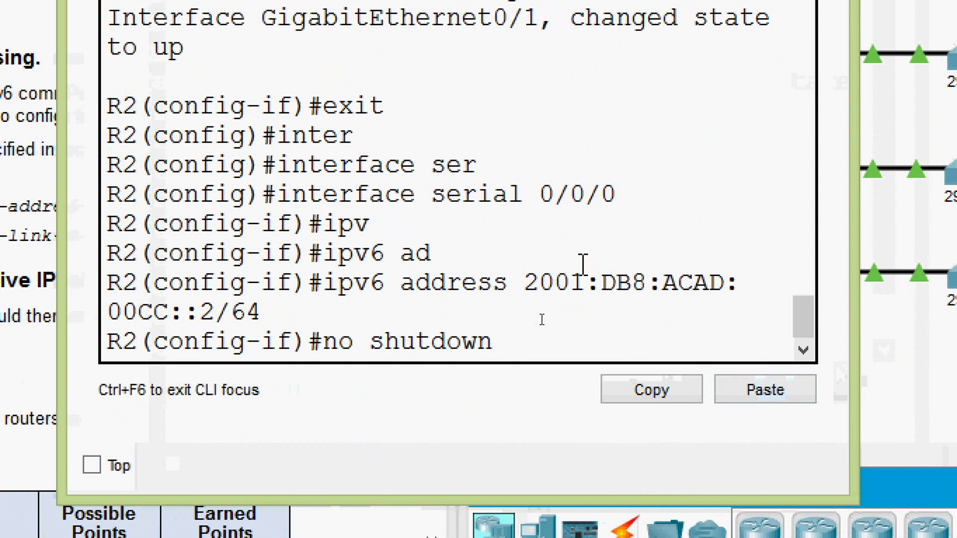
pyautogui.press('Up')
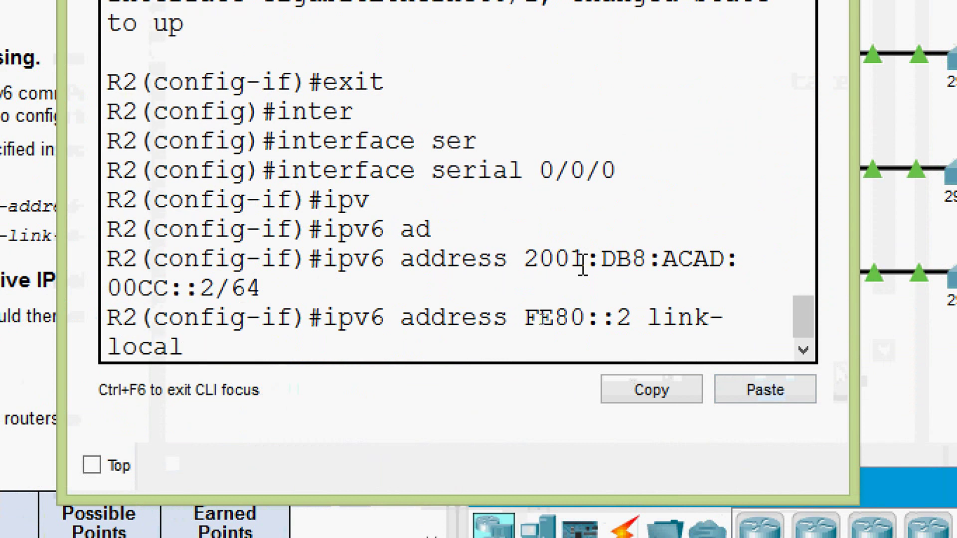
pyautogui.press('Return')
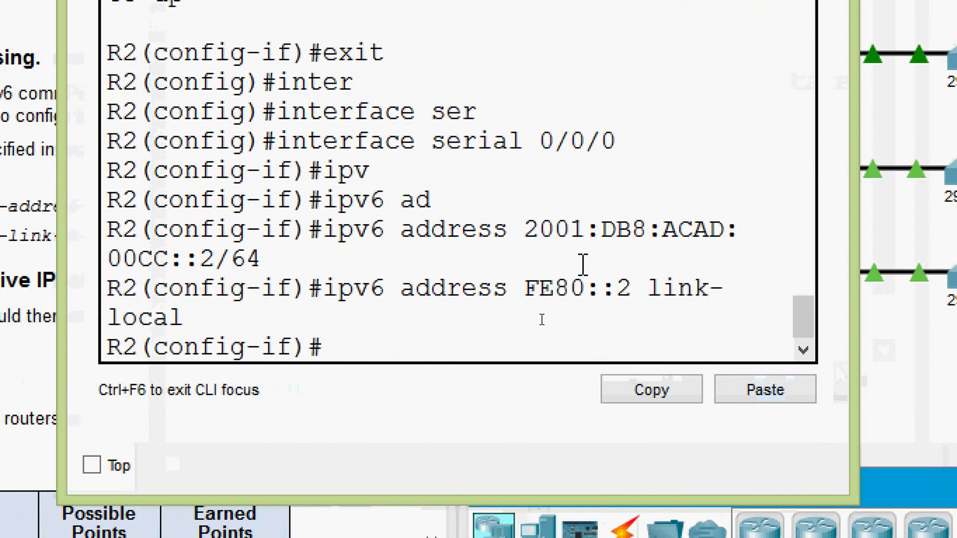
# Activate R2's serial 0/0/0 interface with no shutdown and close R2's window.
pyautogui.write('no sh')
pyautogui.press('Tab')
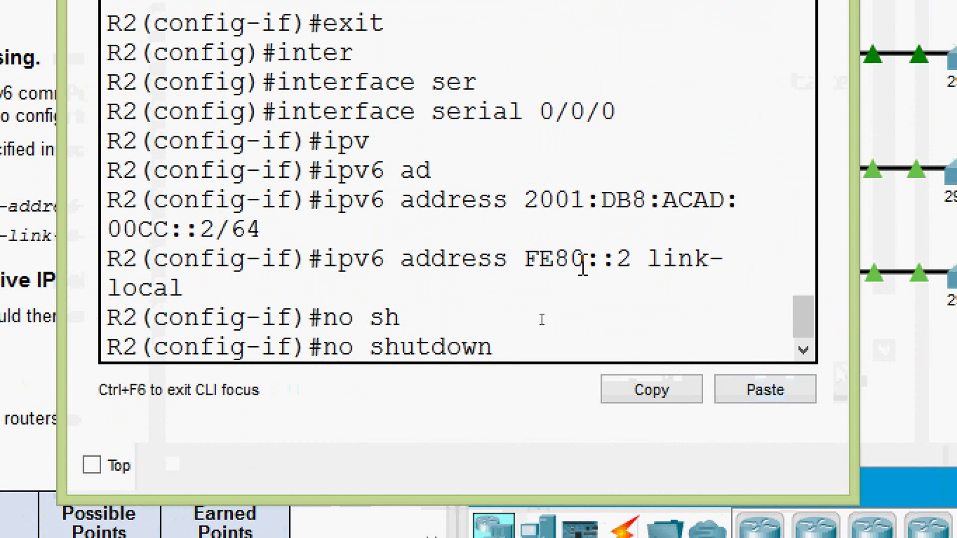
pyautogui.press('Return')
pyautogui.press('Return')
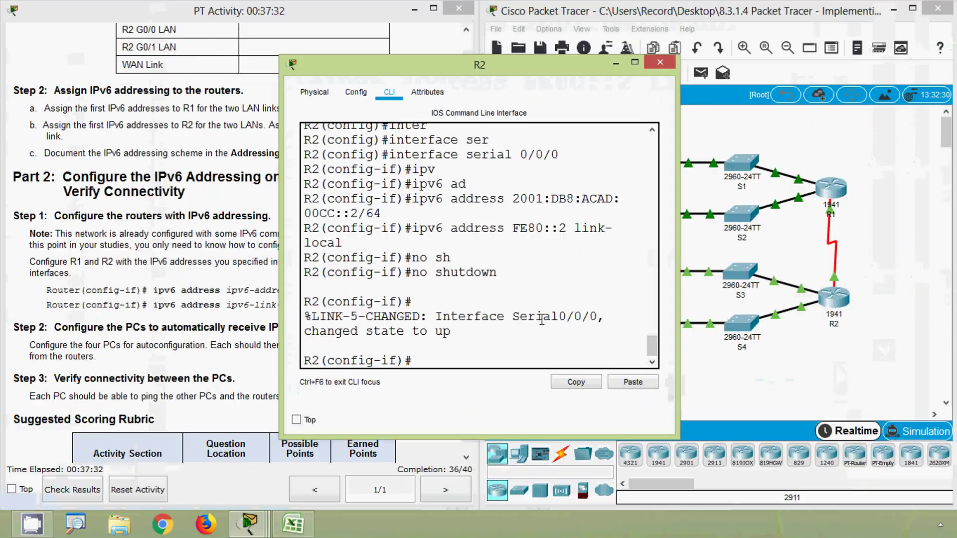
pyautogui.click(666, 67)
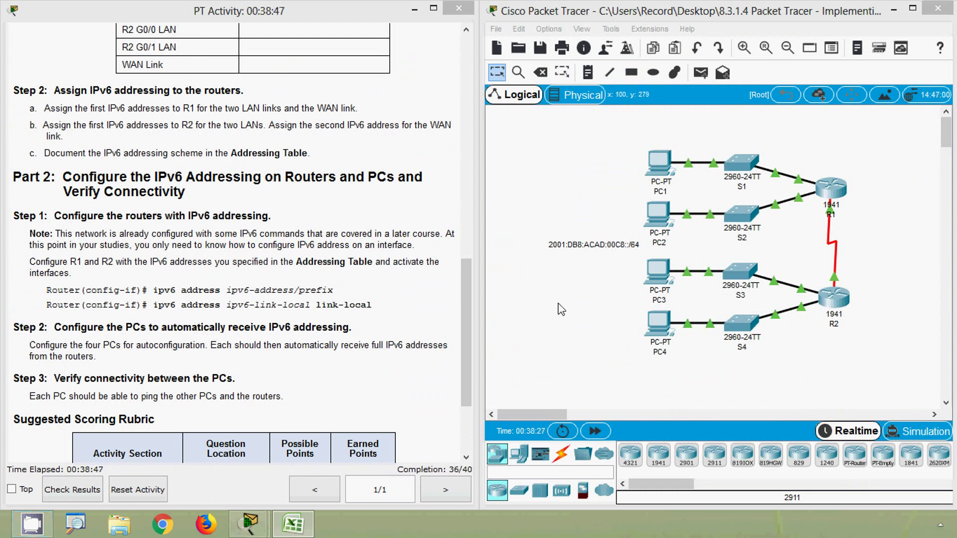
# Set PC1's IPv6 configuration to Auto Config in its IP Configuration and close PC1's window.
pyautogui.click(560, 310)
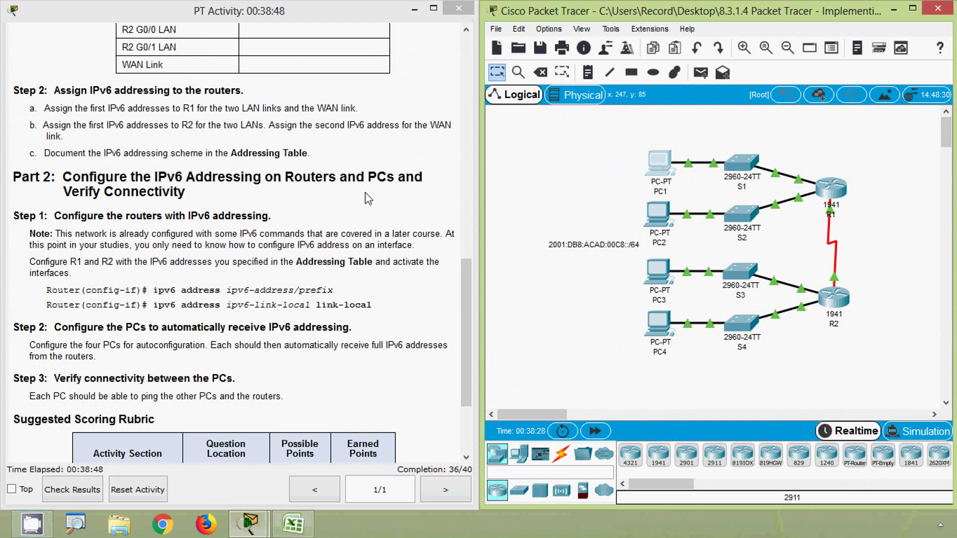
pyautogui.click(296, 92)
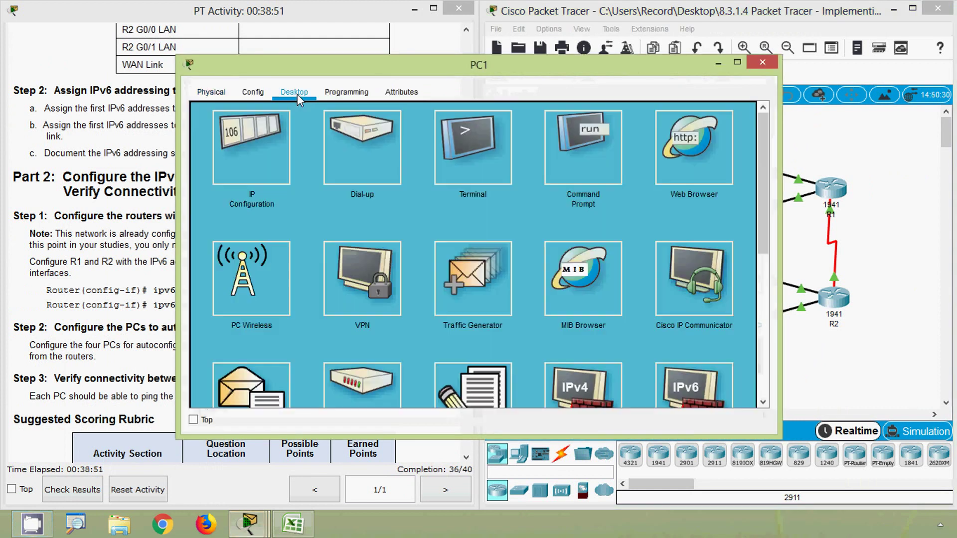
pyautogui.click(263, 154)
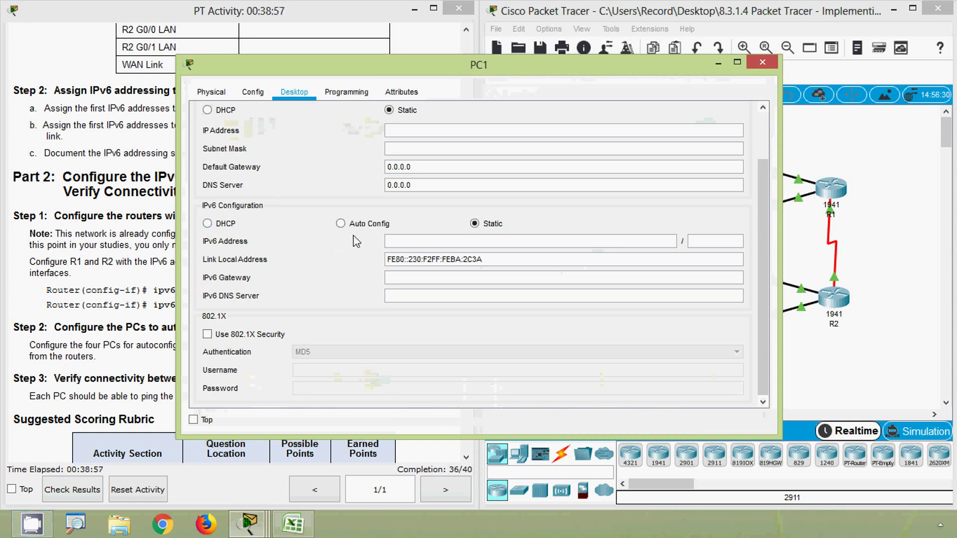
pyautogui.click(340, 223)
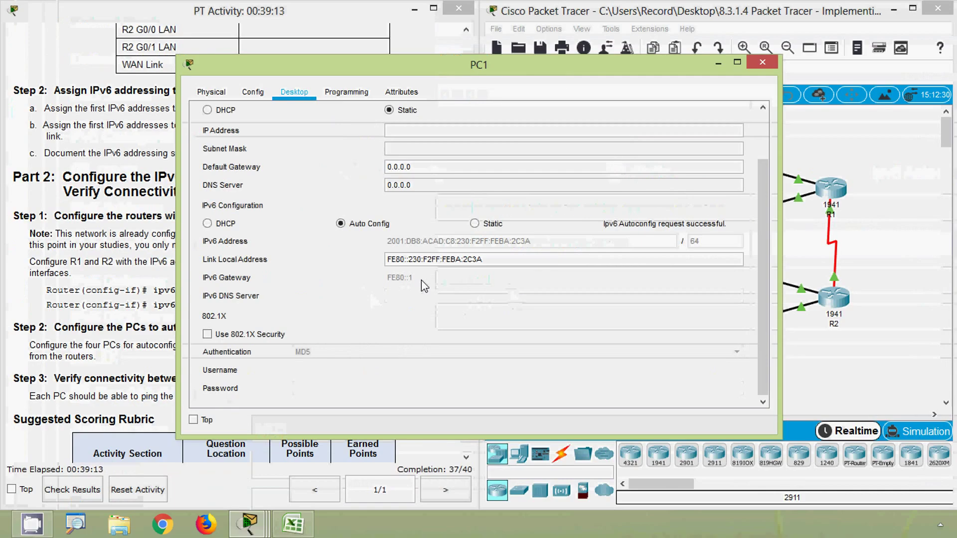
pyautogui.click(761, 70)
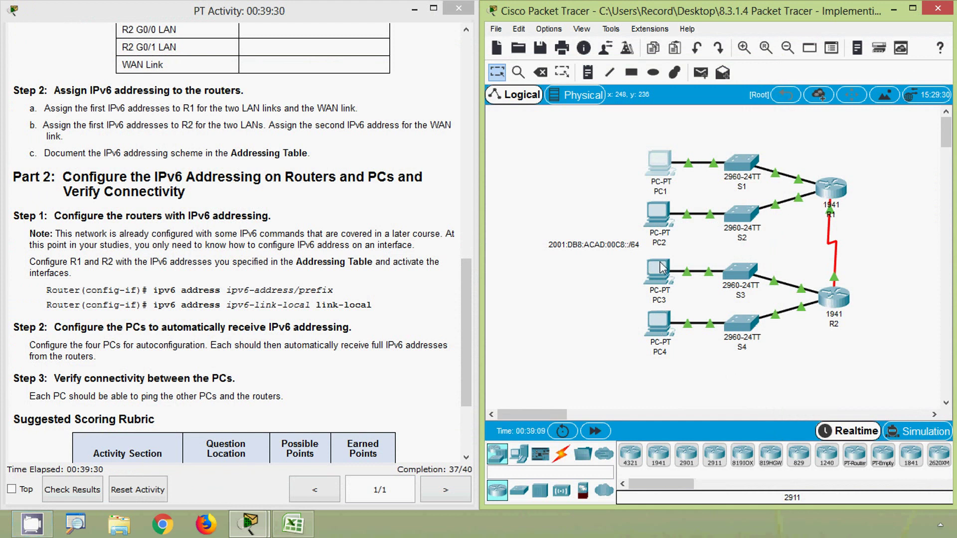
# Set PC2's IPv6 configuration to Auto Config in its IP Configuration and close PC2's window.
pyautogui.click(659, 218)
pyautogui.click(294, 92)
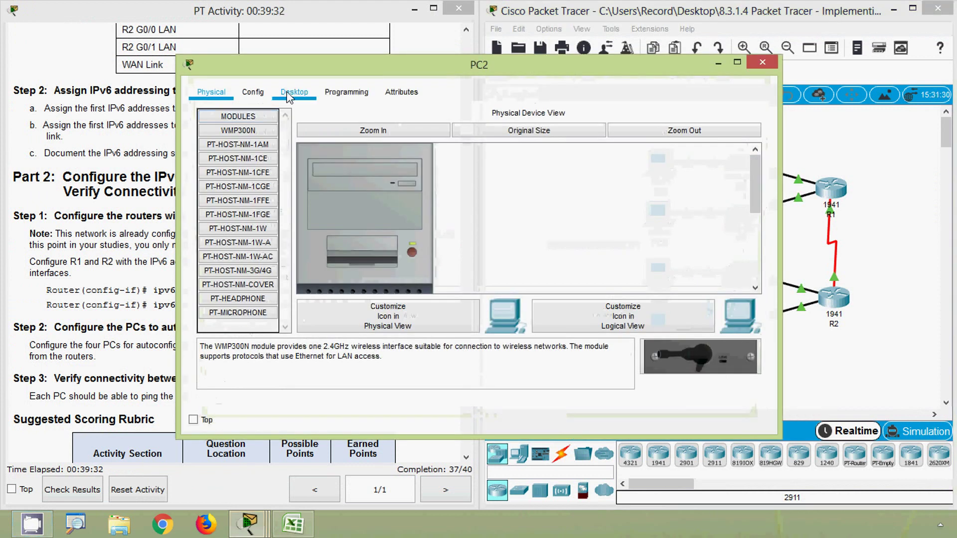
pyautogui.click(268, 145)
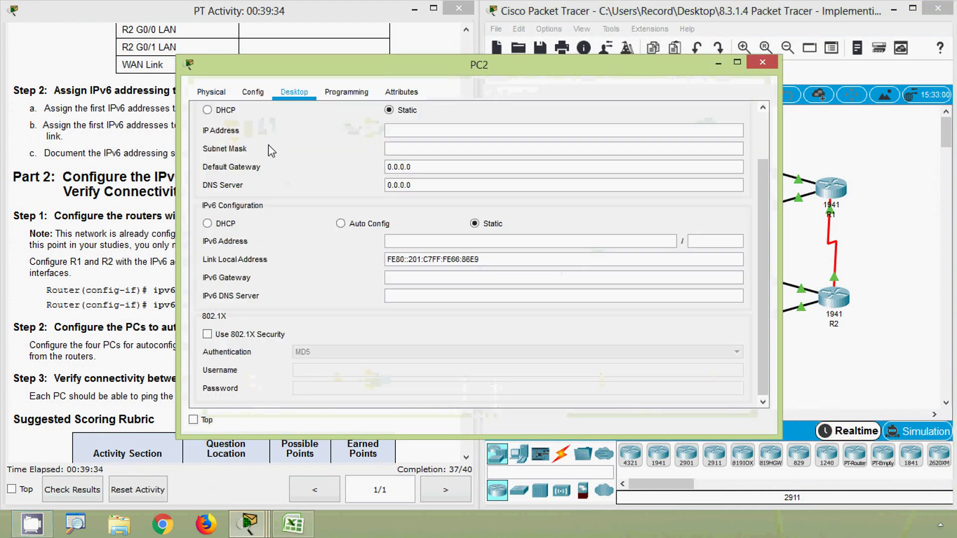
pyautogui.click(340, 223)
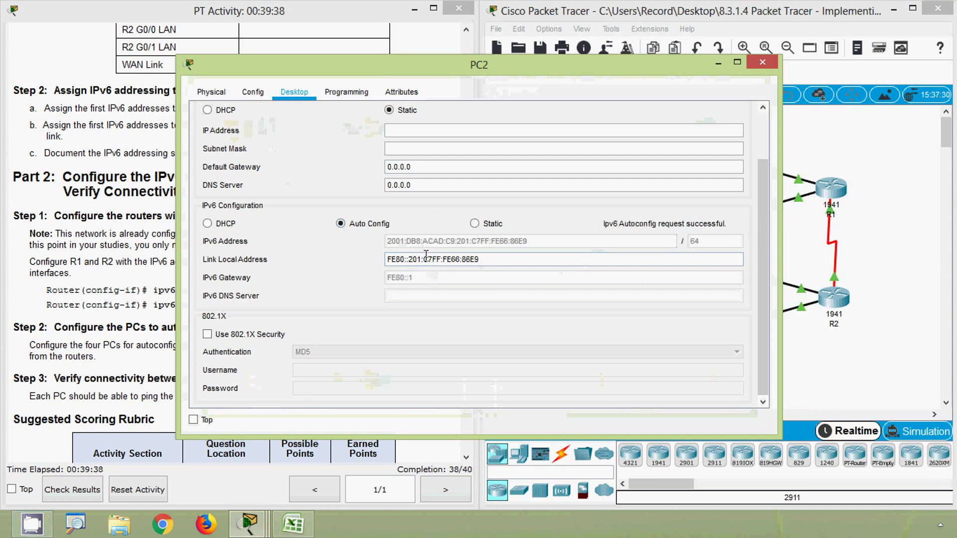
pyautogui.click(761, 61)
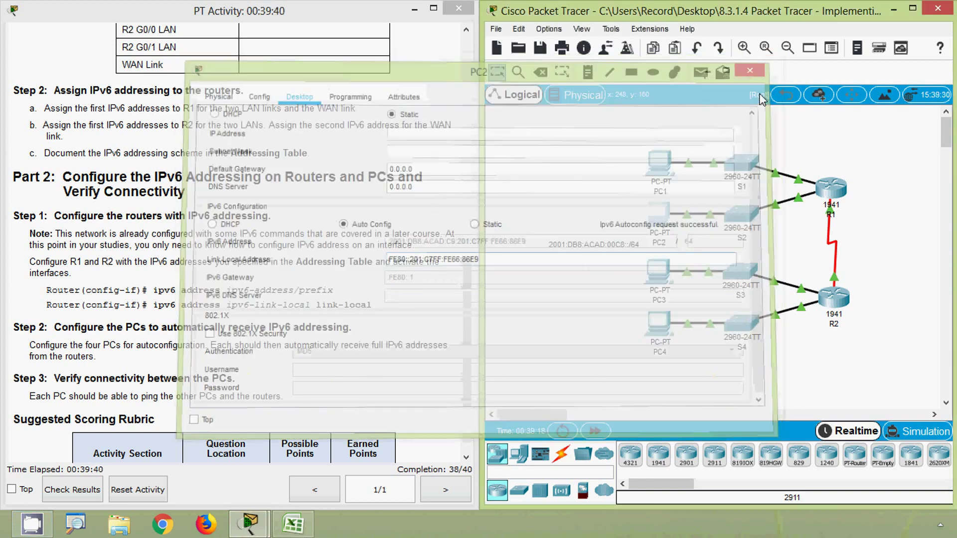
# Set PC3's IPv6 configuration to Auto Config in its IP Configuration and close PC3's window.
pyautogui.click(663, 282)
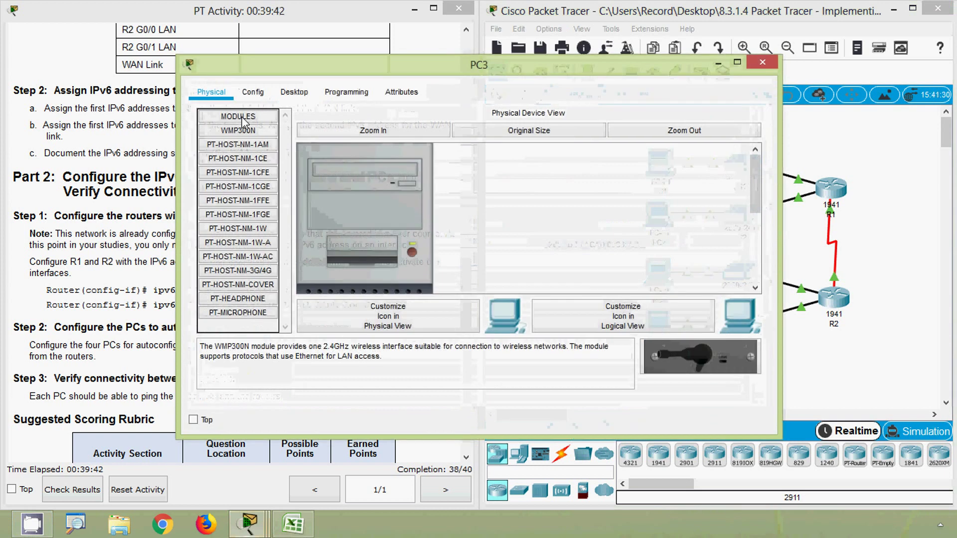
pyautogui.click(294, 92)
pyautogui.click(264, 145)
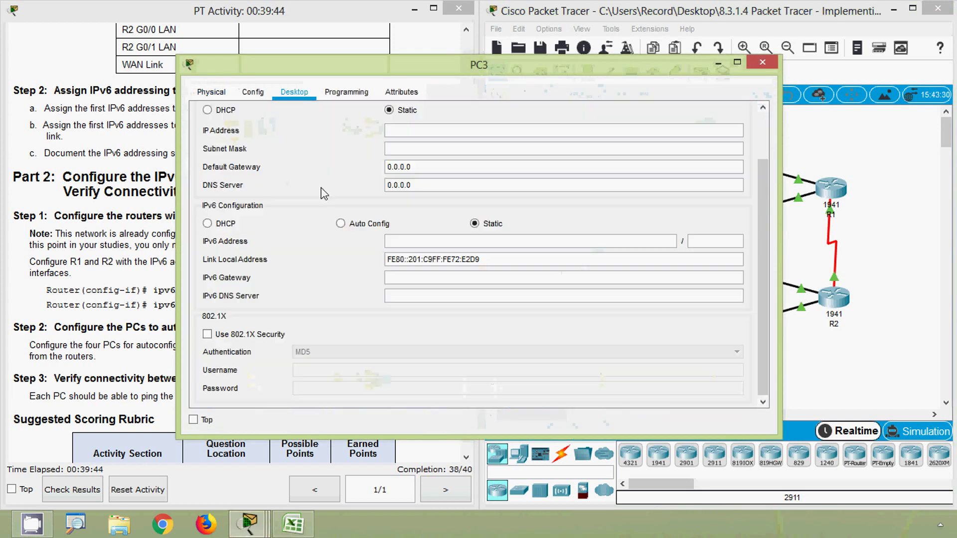
pyautogui.click(340, 224)
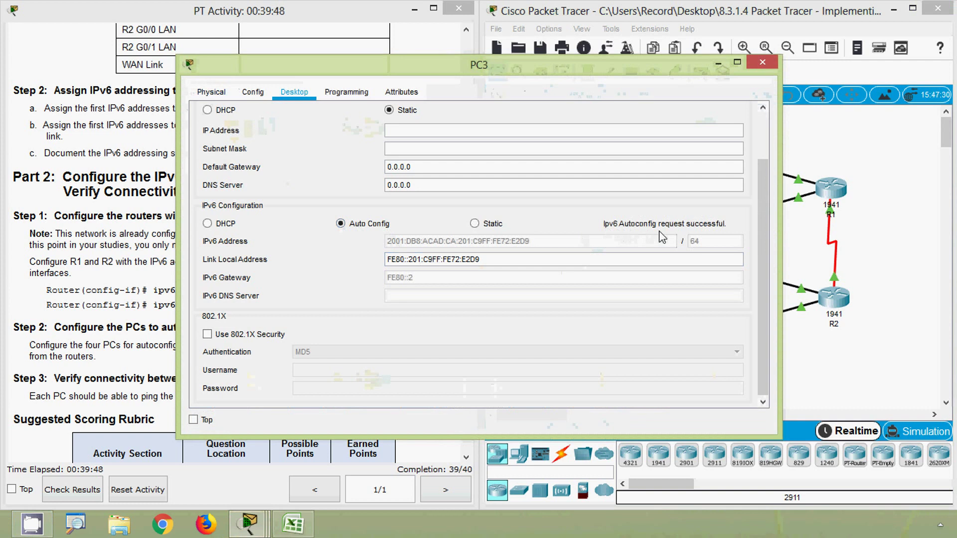
pyautogui.click(762, 62)
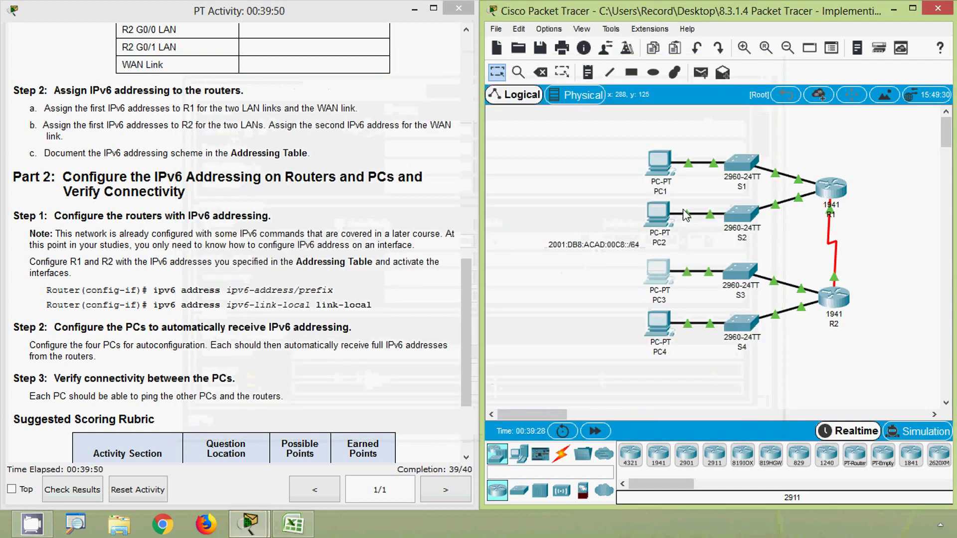
# Set PC4's IPv6 configuration to Auto Config in its IP Configuration and close PC4's window.
pyautogui.click(664, 322)
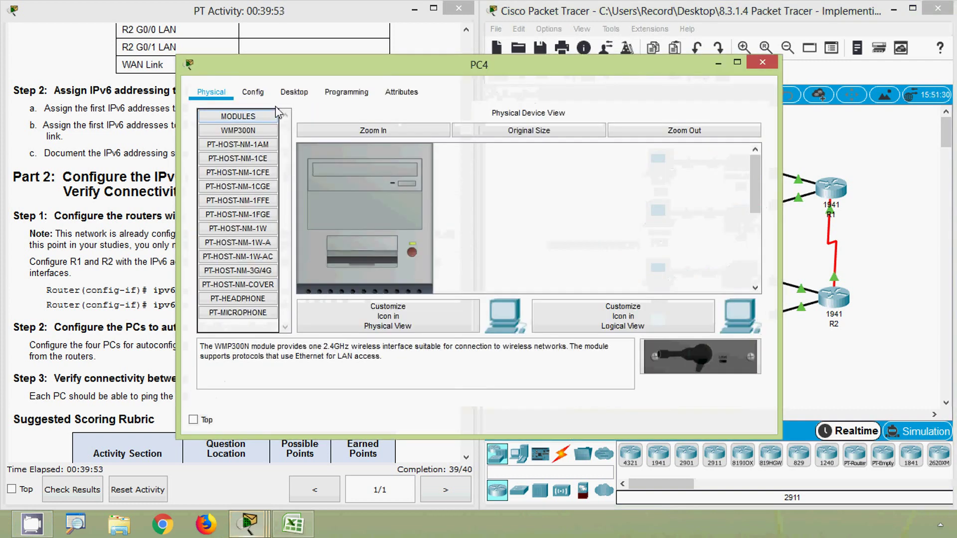
pyautogui.click(290, 96)
pyautogui.click(268, 145)
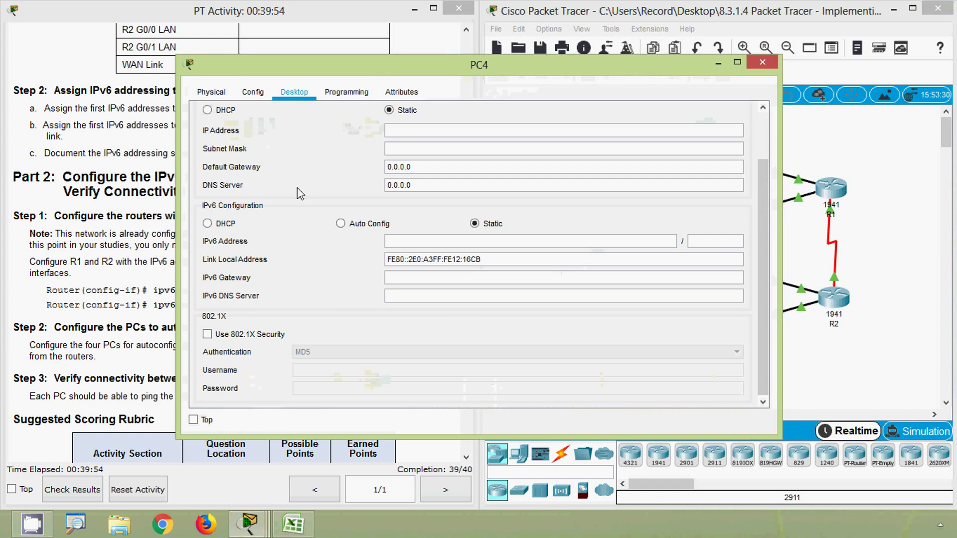
pyautogui.click(340, 224)
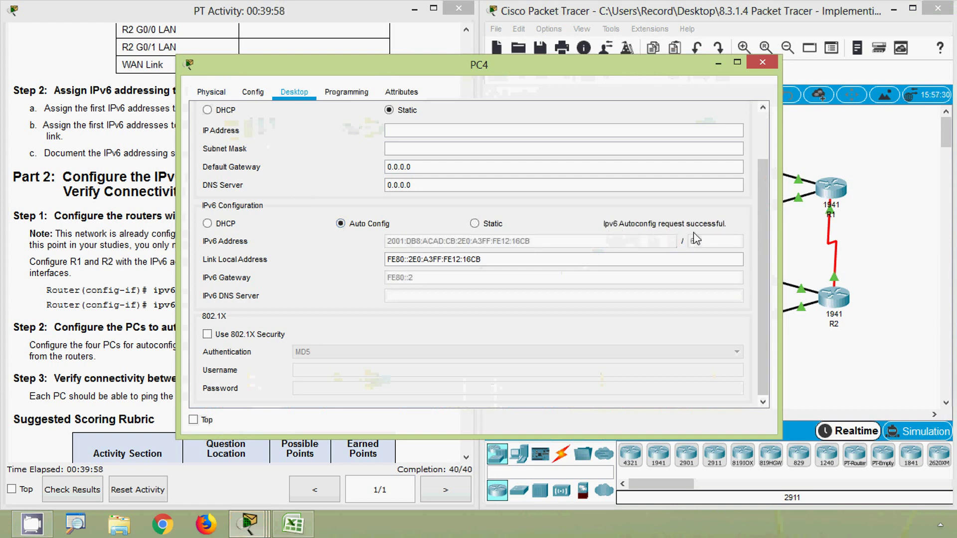
pyautogui.click(762, 62)
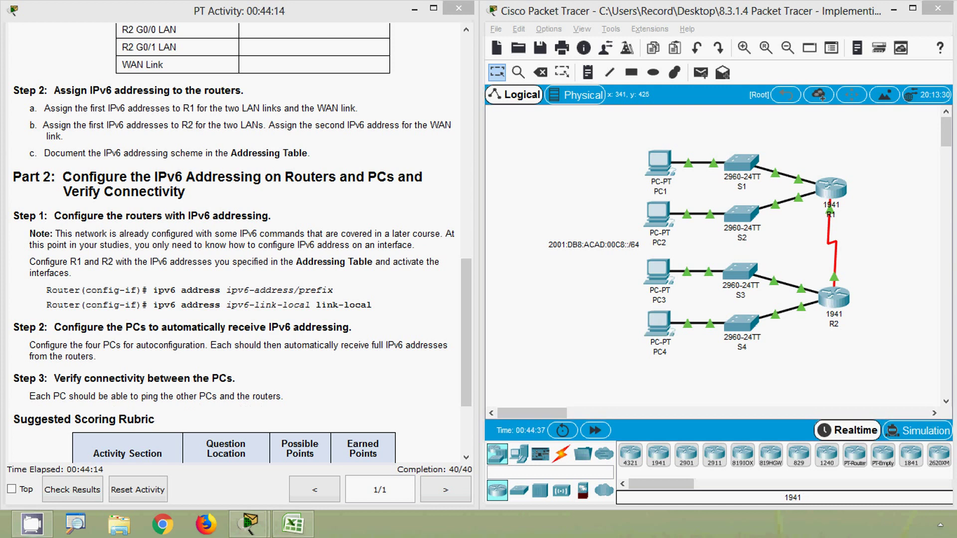
# Run ipv6config in PC3's command prompt and widen the PC3 window so each address fits on one line.
pyautogui.click(568, 330)
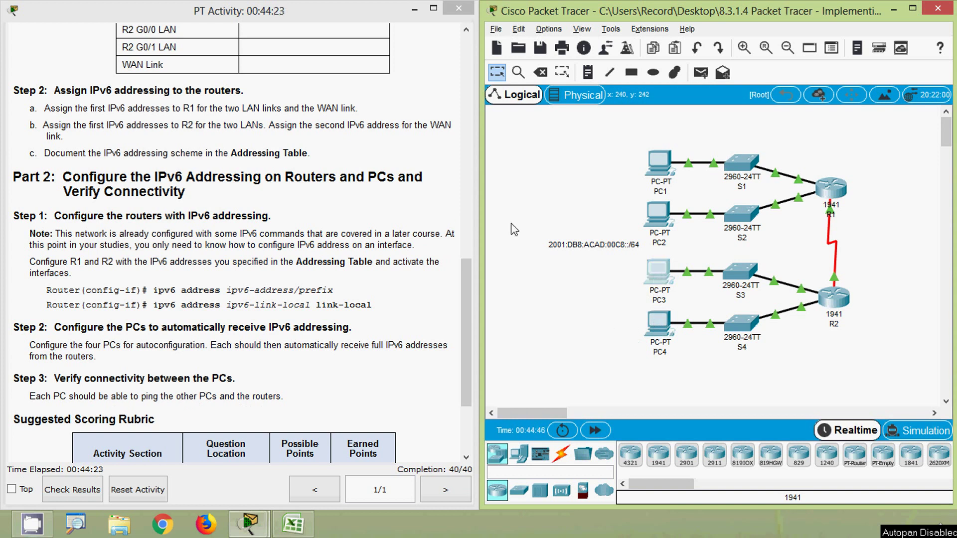
pyautogui.click(656, 272)
pyautogui.click(575, 172)
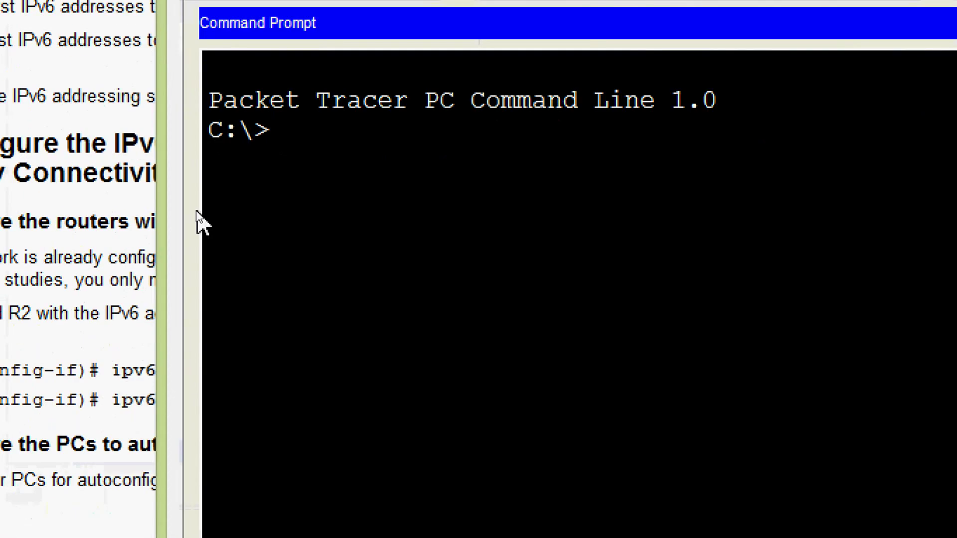
pyautogui.write('ipv')
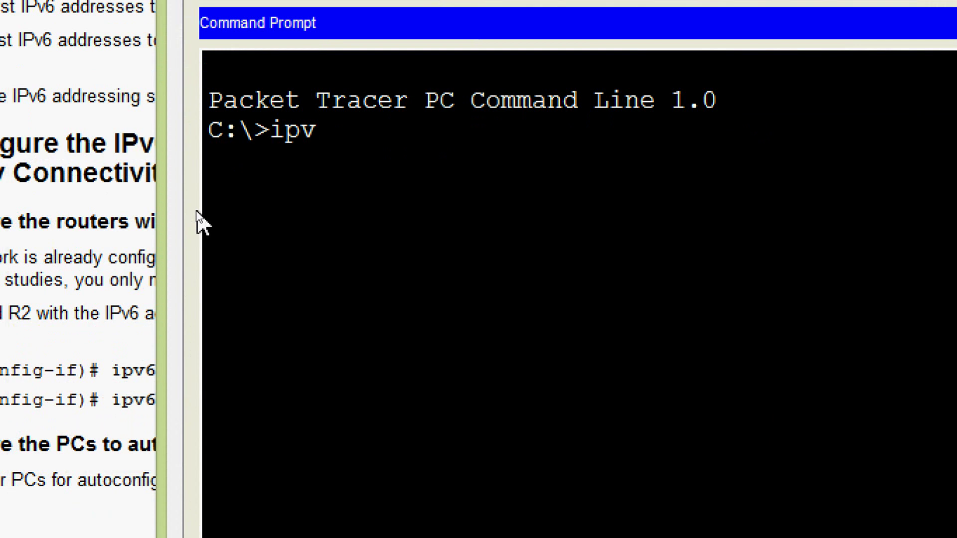
pyautogui.write('6config')
pyautogui.press('Return')
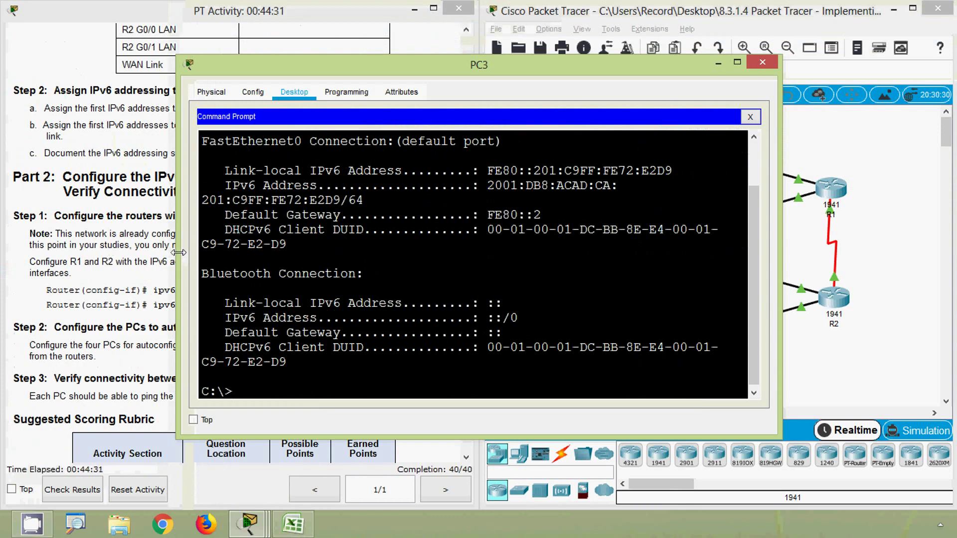
pyautogui.moveTo(179, 252); pyautogui.dragTo(93, 264)
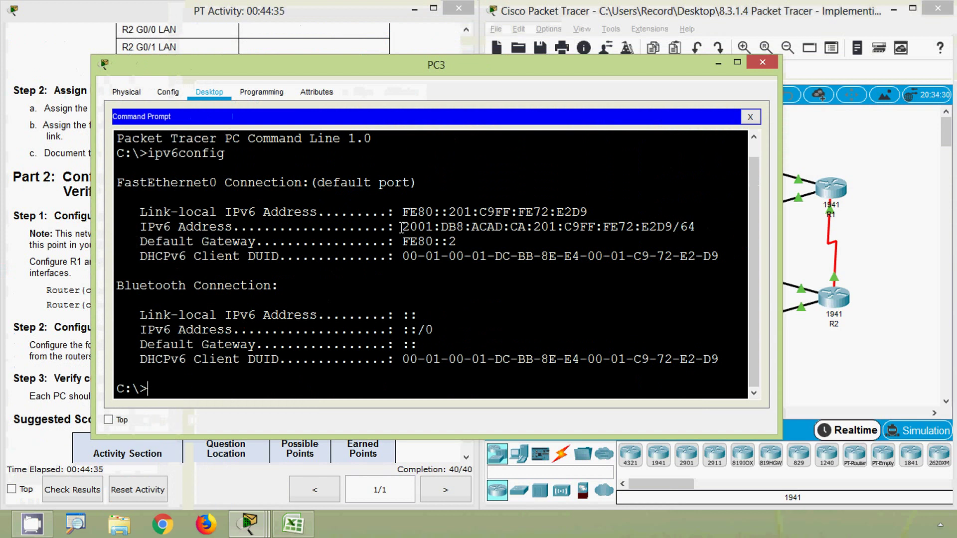
# Copy PC3's FastEthernet0 IPv6 address without the /64 prefix and minimize the PC3 window.
pyautogui.moveTo(402, 228); pyautogui.dragTo(673, 228)
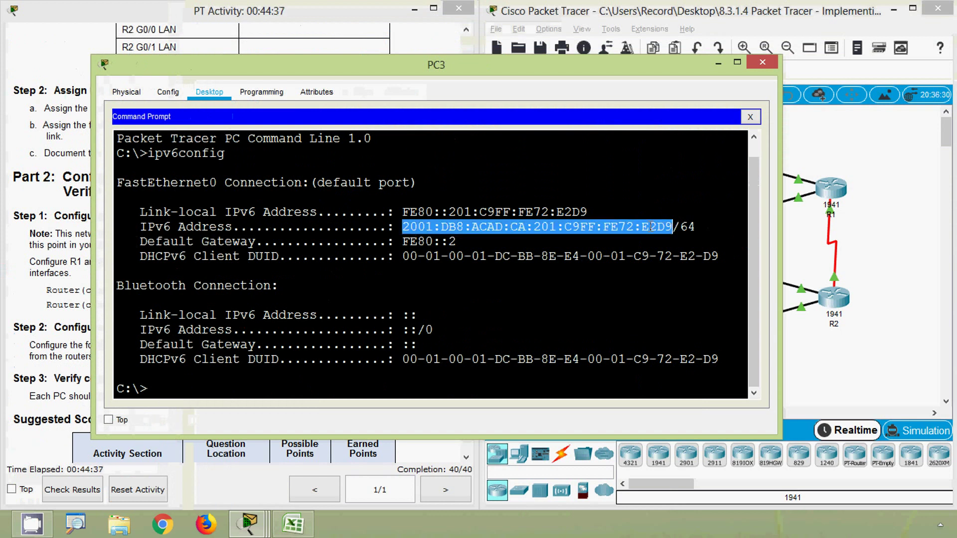
pyautogui.rightClick(668, 228)
pyautogui.click(682, 235)
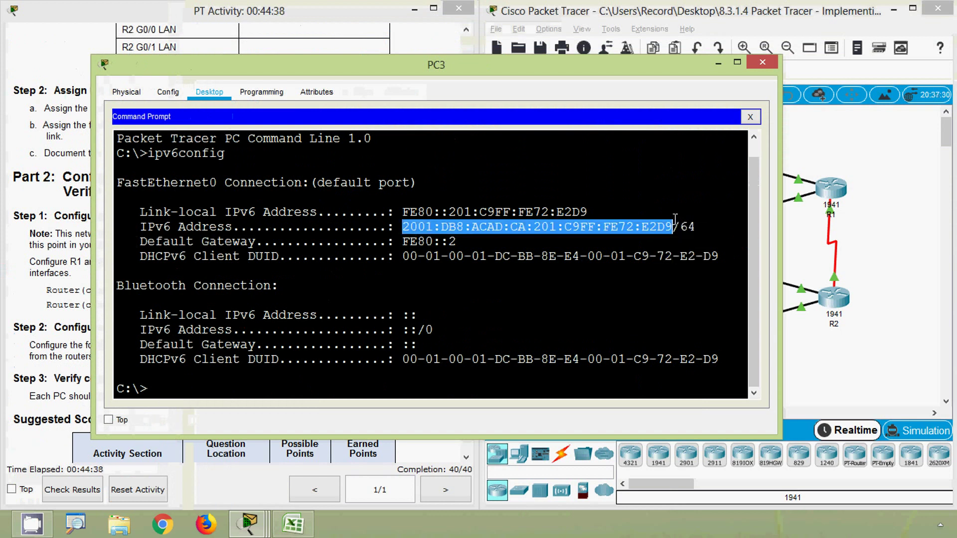
pyautogui.click(720, 65)
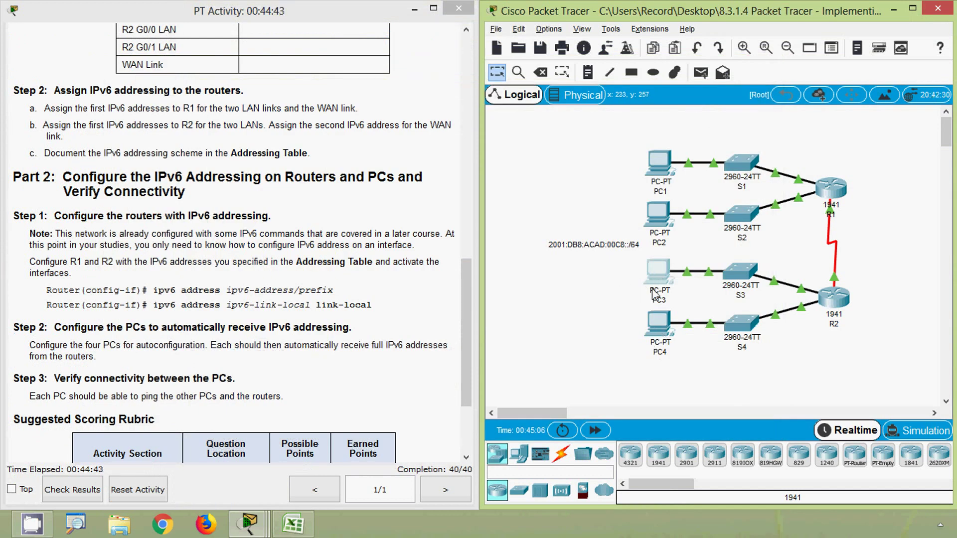
# Ping PC3's copied address 2001:DB8:ACAD:CA:201:C9FF:FE72:E2D9 from PC4's command prompt and check the packet loss.
pyautogui.click(664, 330)
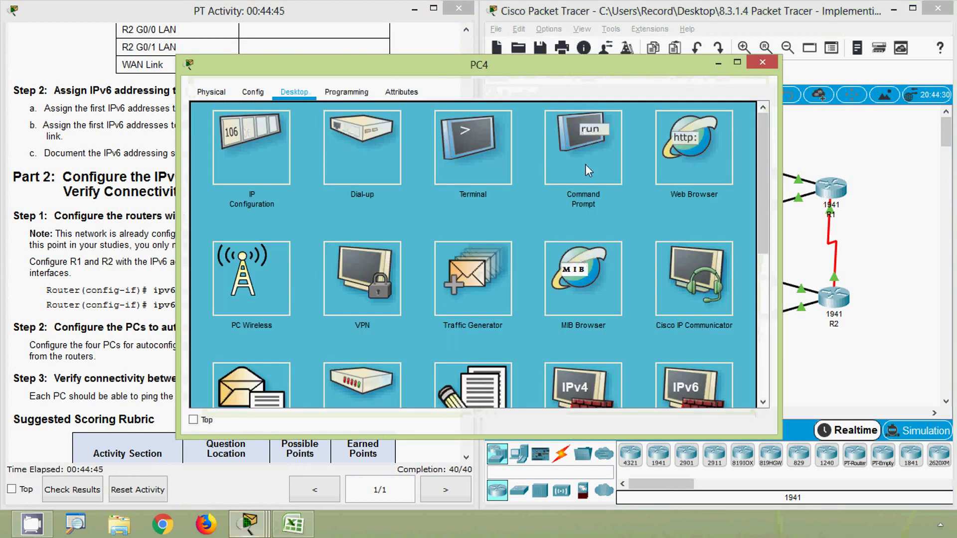
pyautogui.click(588, 169)
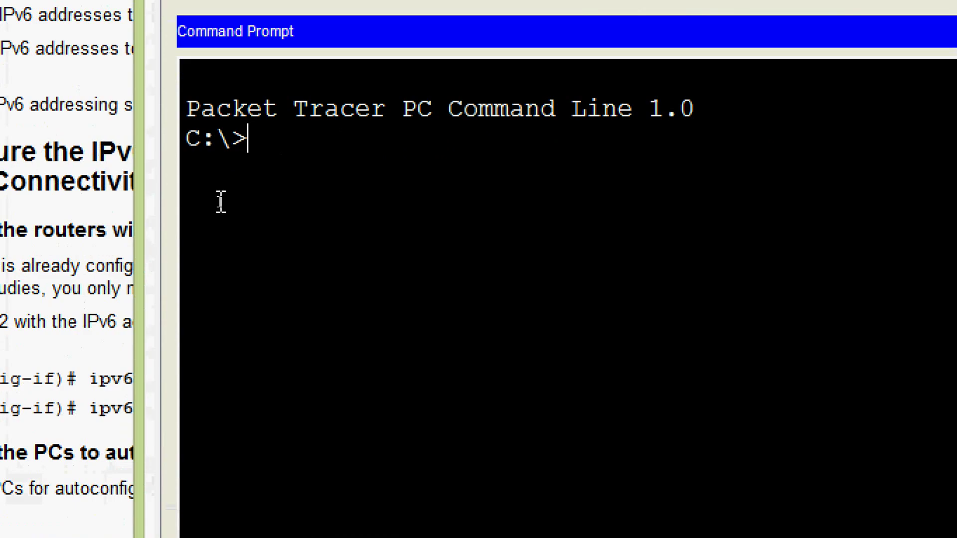
pyautogui.write('ping')
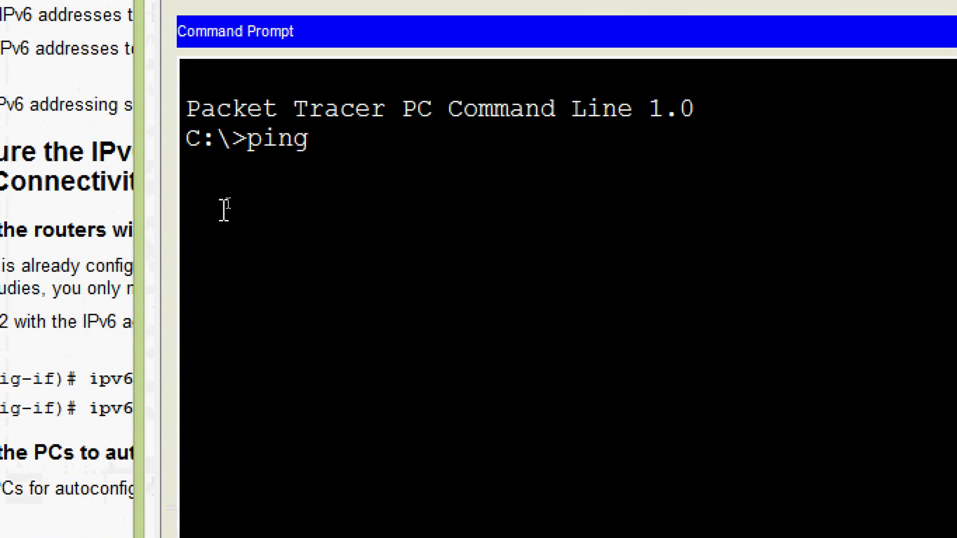
pyautogui.rightClick(329, 147)
pyautogui.click(357, 195)
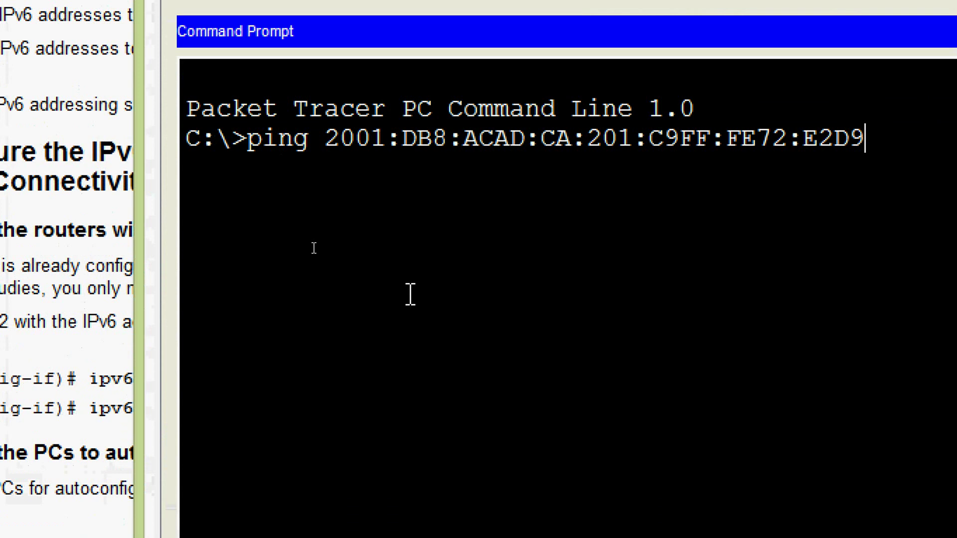
pyautogui.press('Return')
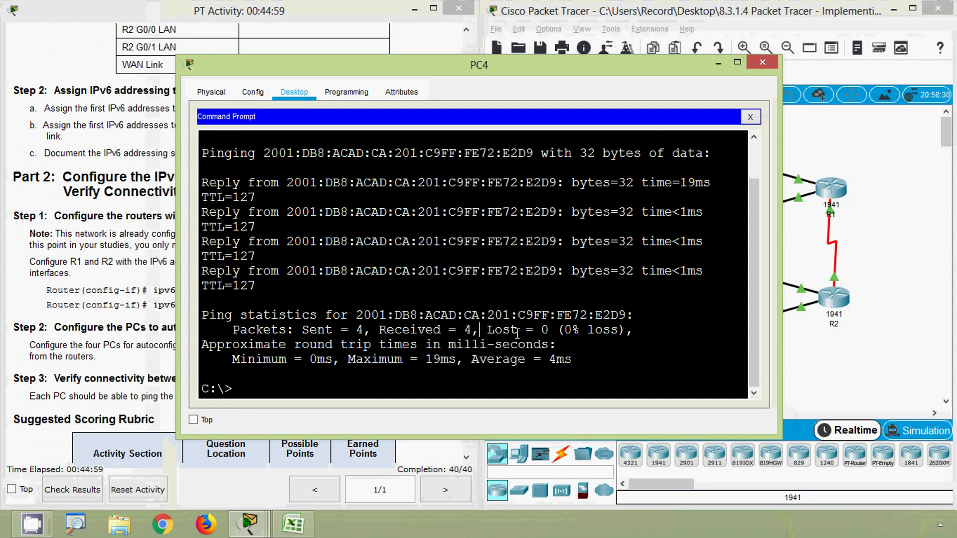
pyautogui.moveTo(517, 333); pyautogui.dragTo(559, 333)
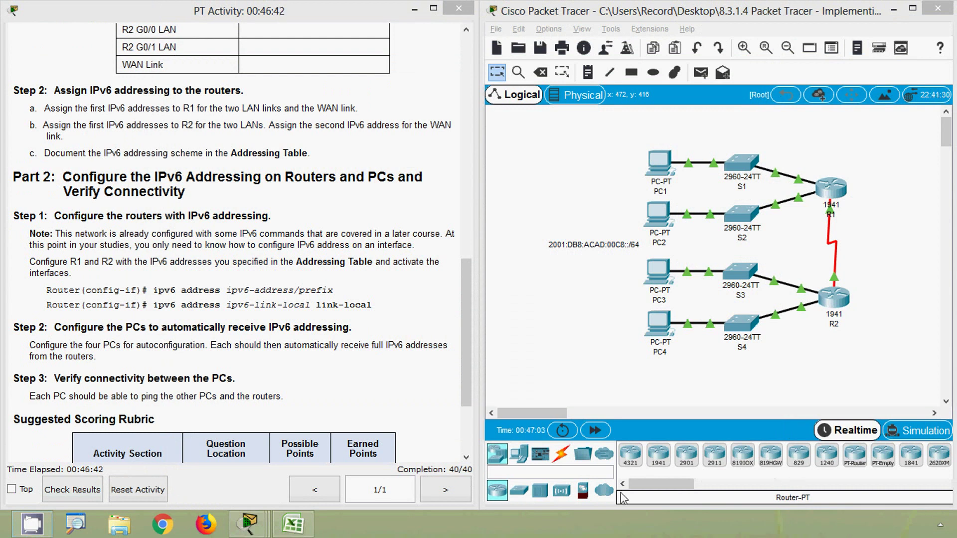
# Switch to the Excel addressing table, copy R1's G0/0 address 2001:DB8:ACAD:00C8::1 without its prefix, and minimize the workbook.
pyautogui.click(281, 531)
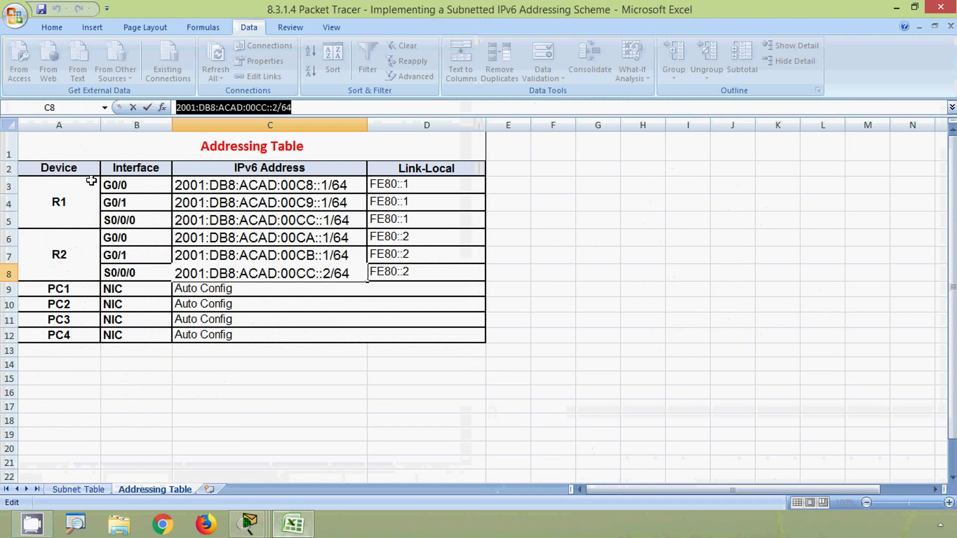
pyautogui.click(218, 188)
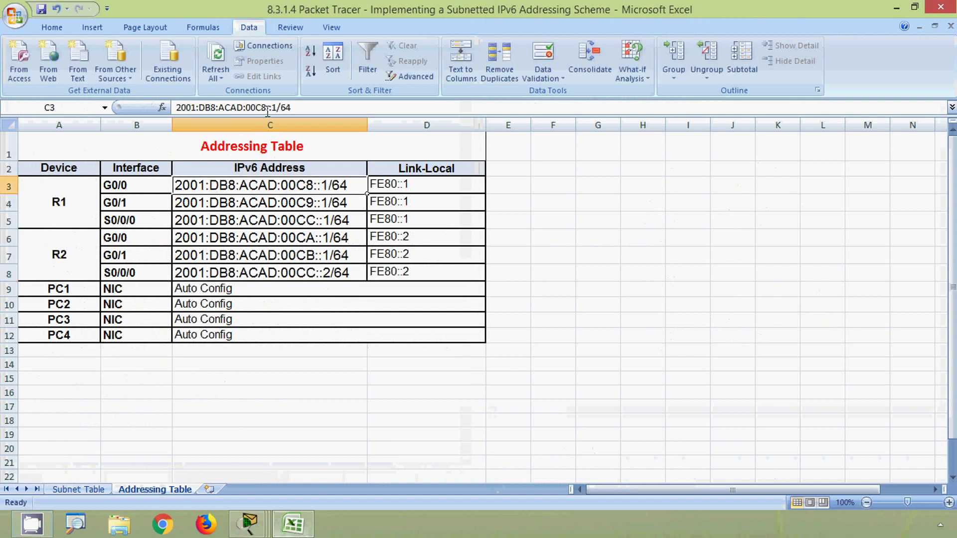
pyautogui.moveTo(277, 108); pyautogui.dragTo(175, 108)
pyautogui.hotkey('ctrl', 'c')
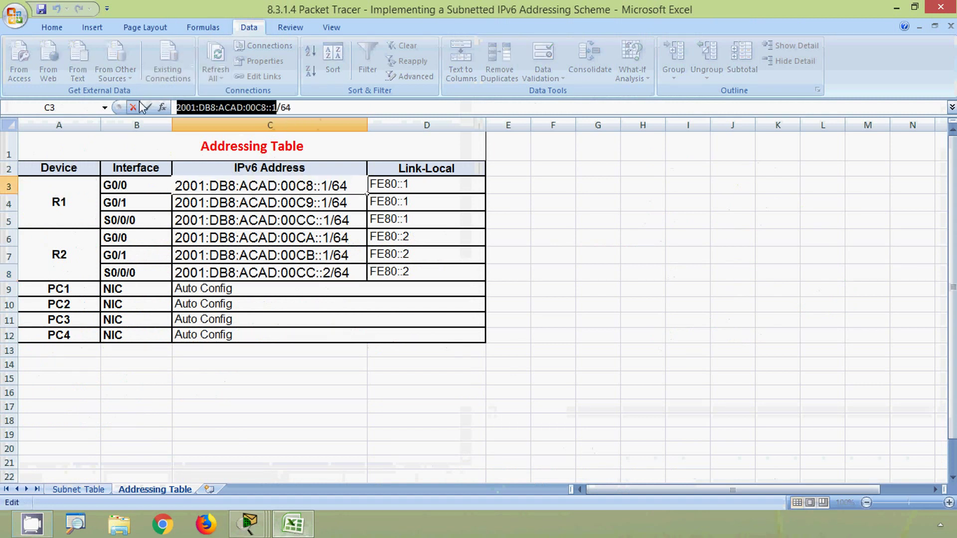
pyautogui.click(897, 8)
# Ping R1's G0/0 address 2001:DB8:ACAD:00C8::1 from PC4's command prompt.
pyautogui.click(663, 327)
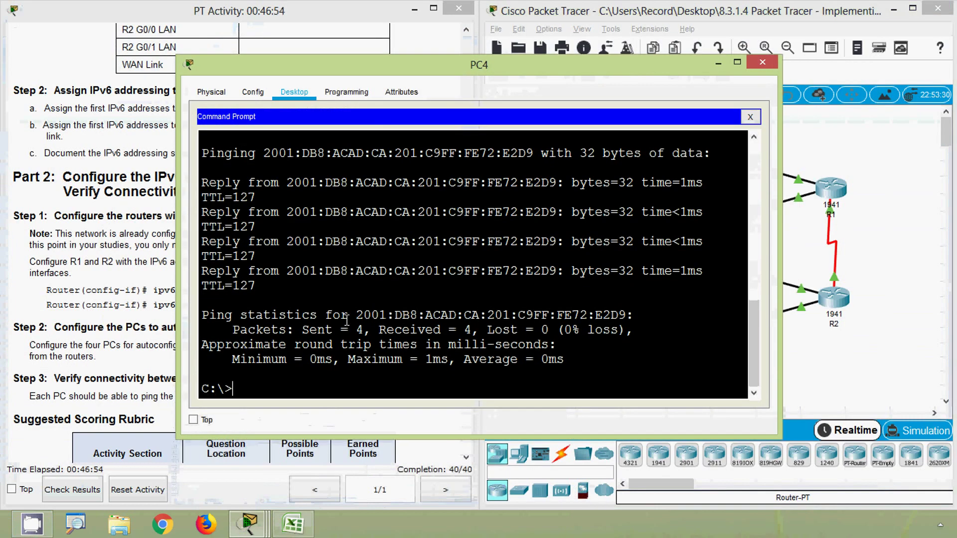
pyautogui.write('P')
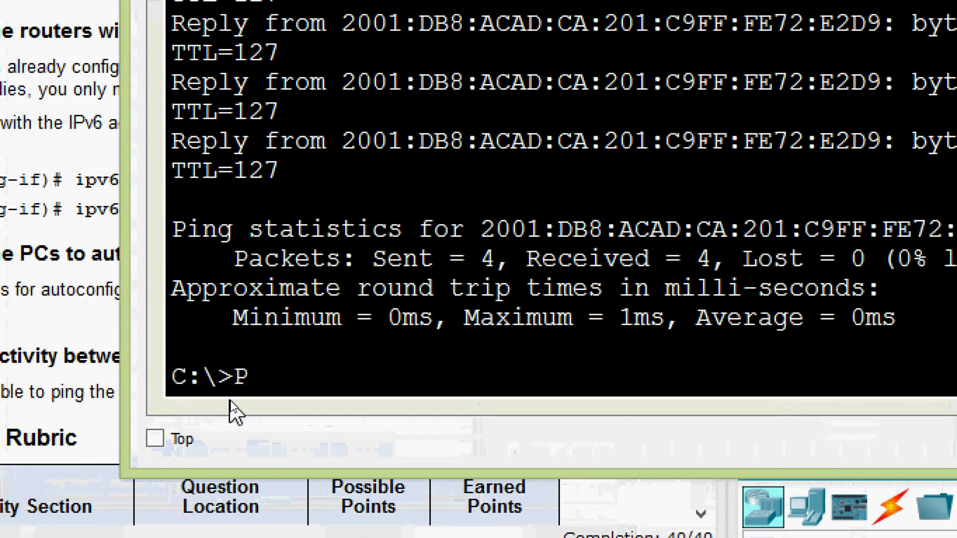
pyautogui.write('ING')
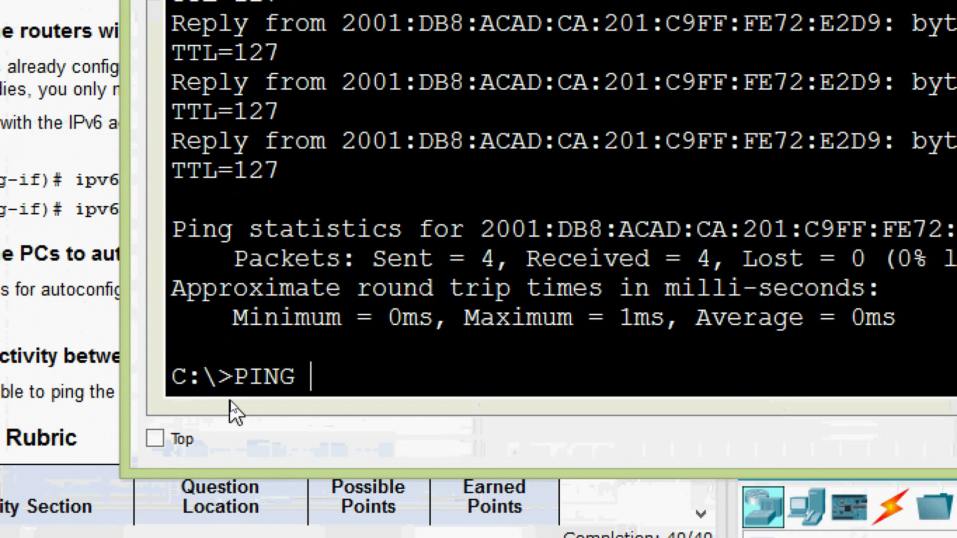
pyautogui.rightClick(325, 381)
pyautogui.click(347, 426)
pyautogui.press('Return')
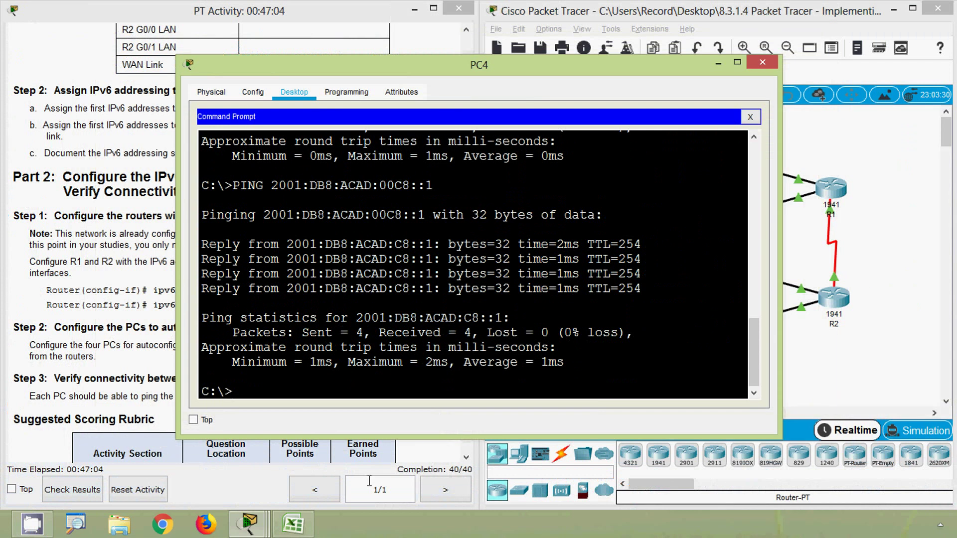
# Switch to the Excel addressing table, copy R1's S0/0/0 address 2001:DB8:ACAD:00CC::1 without its prefix, and minimize the workbook.
pyautogui.click(300, 530)
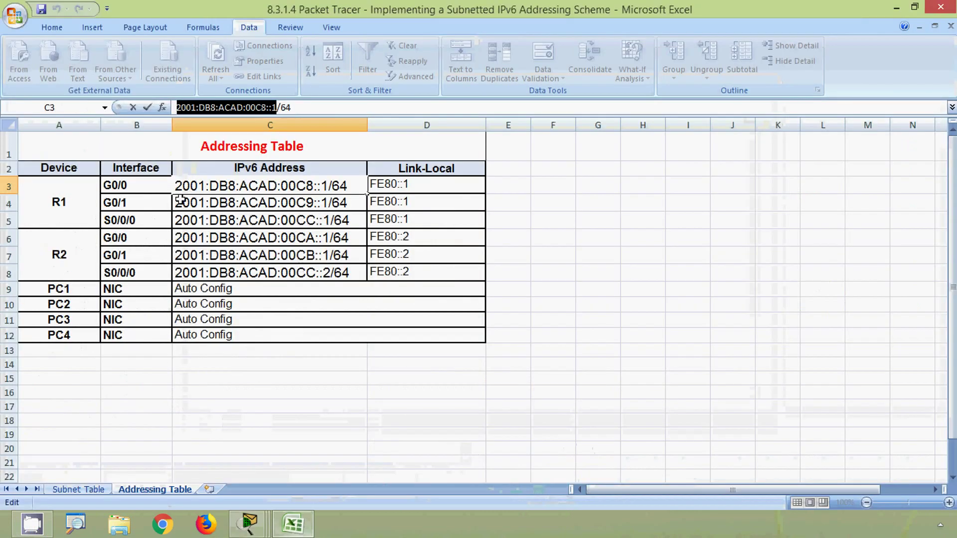
pyautogui.click(209, 221)
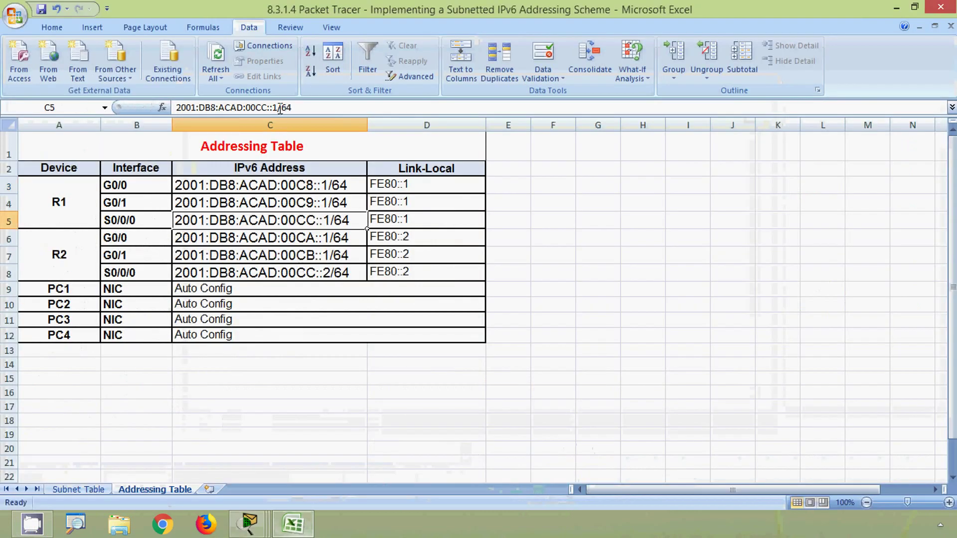
pyautogui.moveTo(280, 108); pyautogui.dragTo(166, 111)
pyautogui.hotkey('ctrl', 'c')
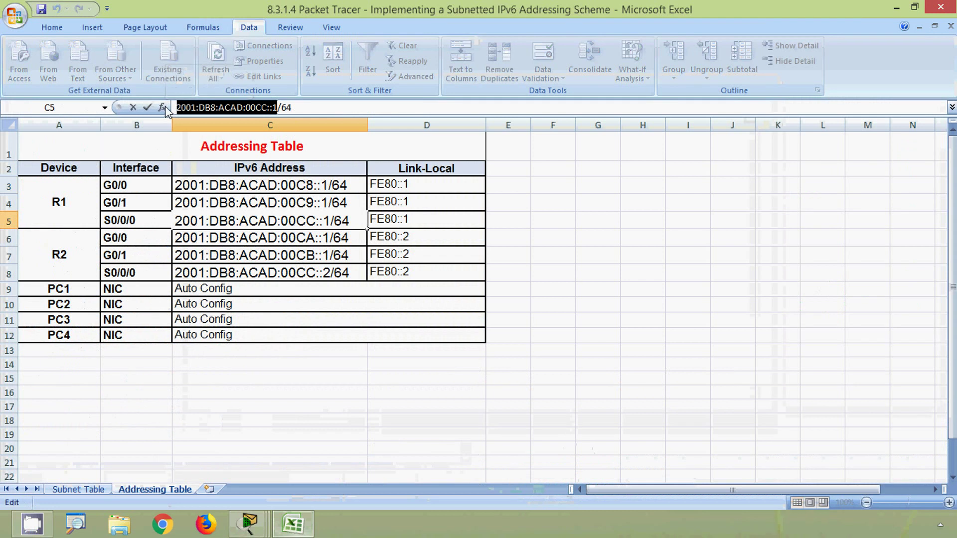
pyautogui.click(895, 8)
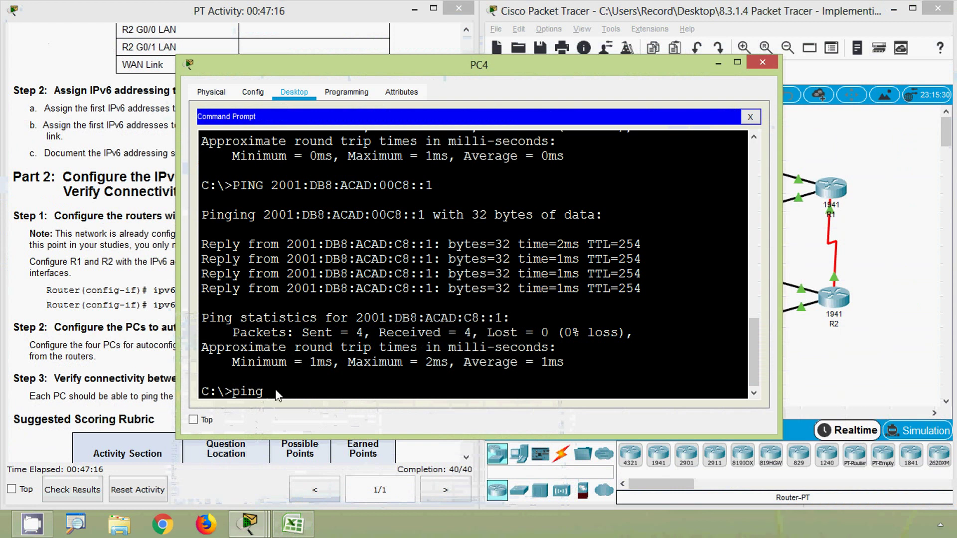
# Ping R1's S0/0/0 address 2001:DB8:ACAD:00CC::1 from PC4's command prompt and close PC4's window.
pyautogui.hotkey('ctrl', 'v')
pyautogui.press('Return')
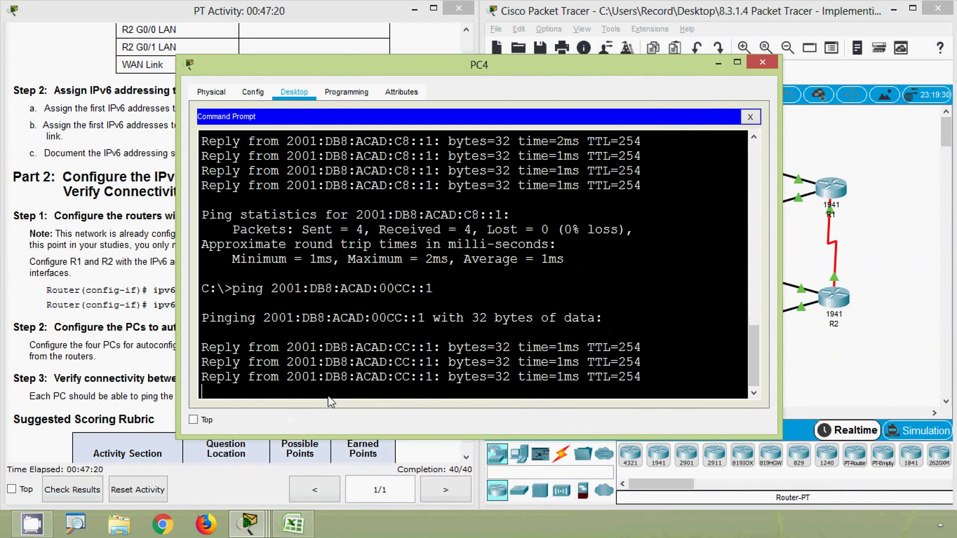
pyautogui.click(761, 63)
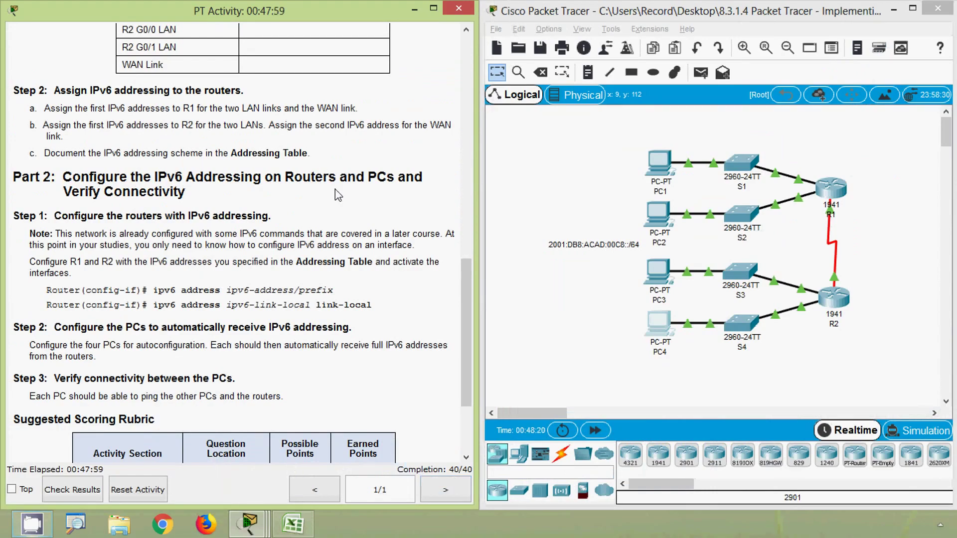
pyautogui.moveTo(471, 258); pyautogui.dragTo(469, 55)
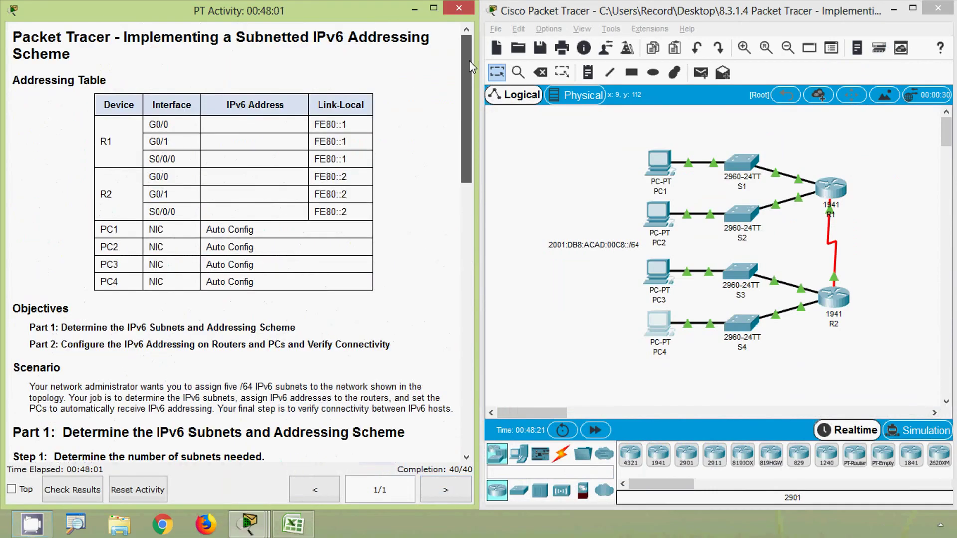